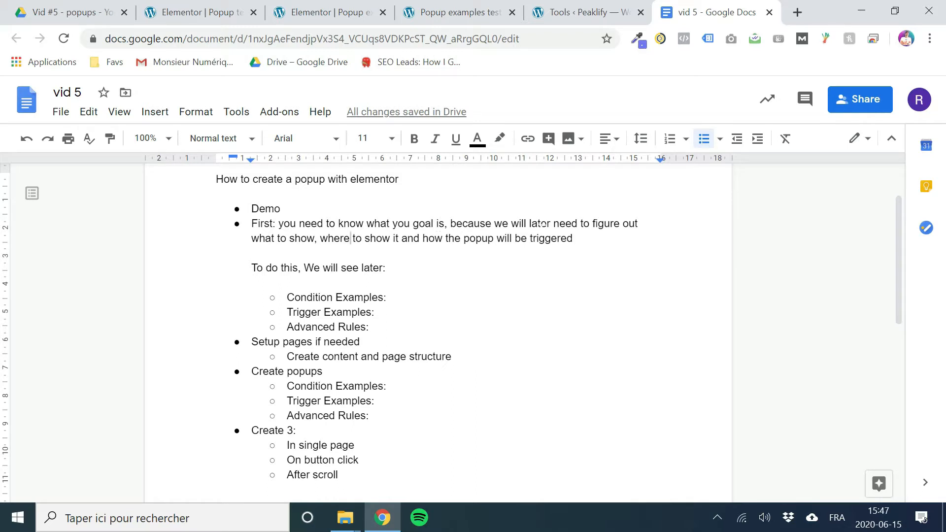
# Step: Read through the popup outline, covering the popup goal, the page setup and the three popups to create
pyautogui.moveTo(260, 238); pyautogui.dragTo(408, 238)
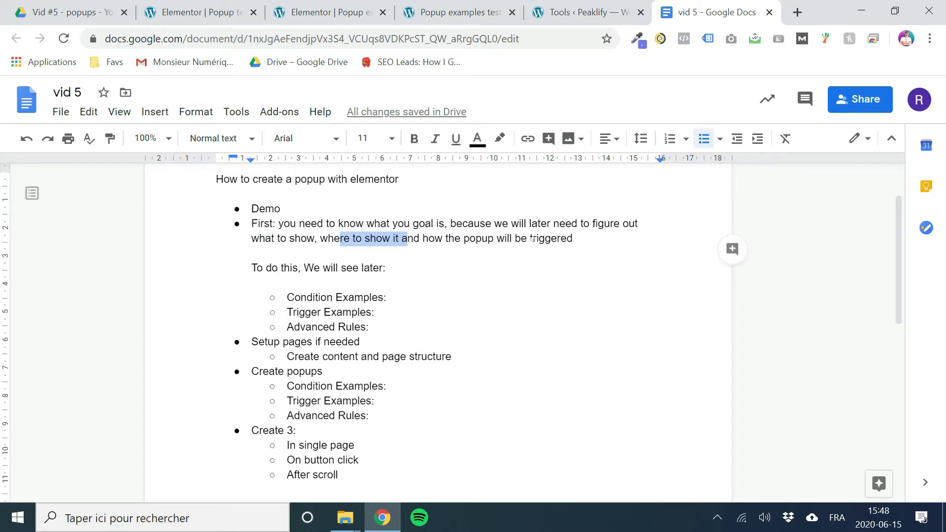
pyautogui.scroll(-2, 531, 238)
pyautogui.scroll(-2, 438, 330)
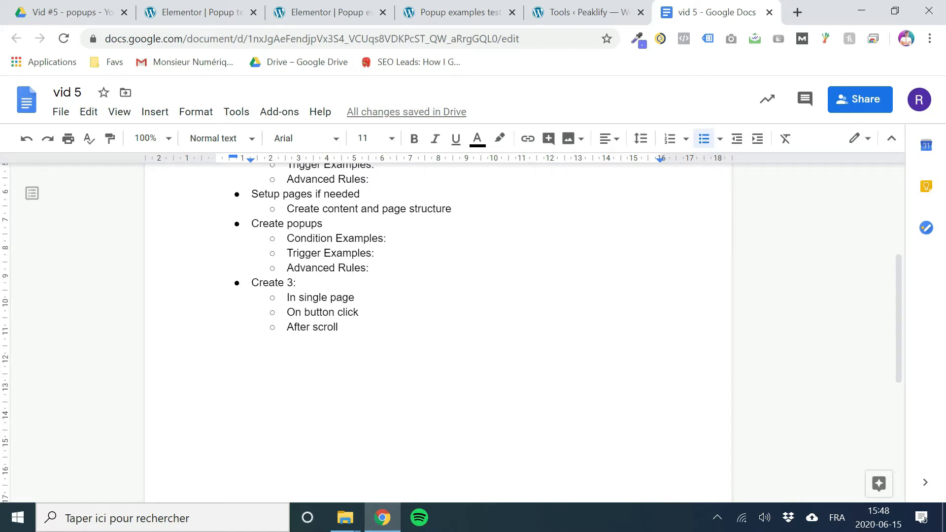
pyautogui.click(339, 327)
pyautogui.moveTo(355, 297); pyautogui.dragTo(292, 298)
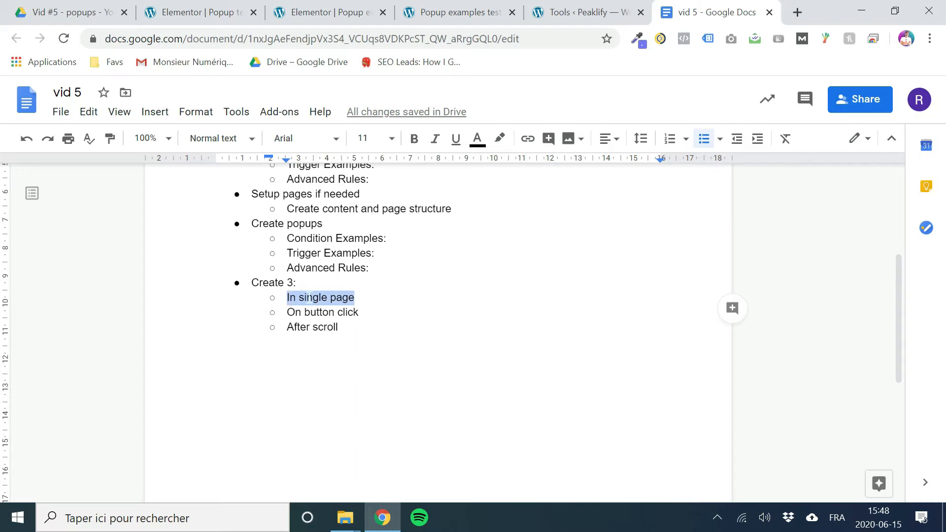
pyautogui.click(307, 297)
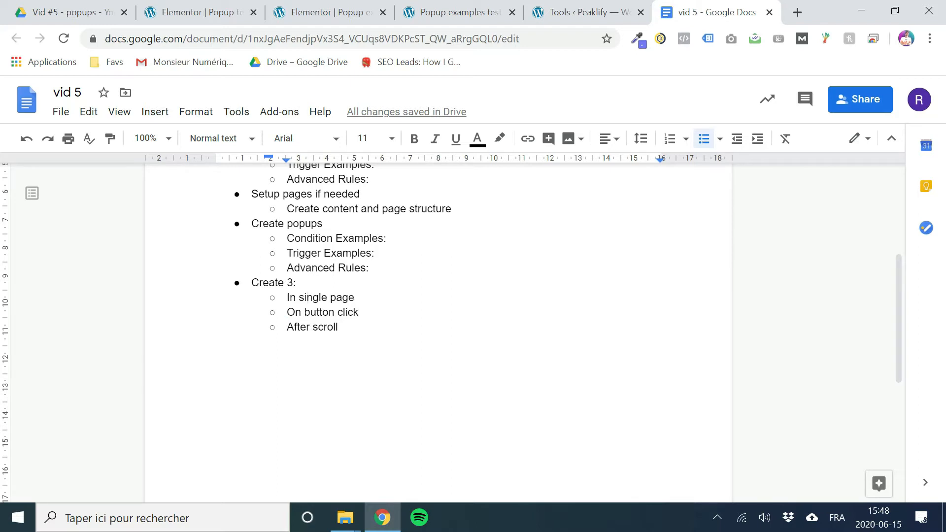
pyautogui.scroll(3, 438, 330)
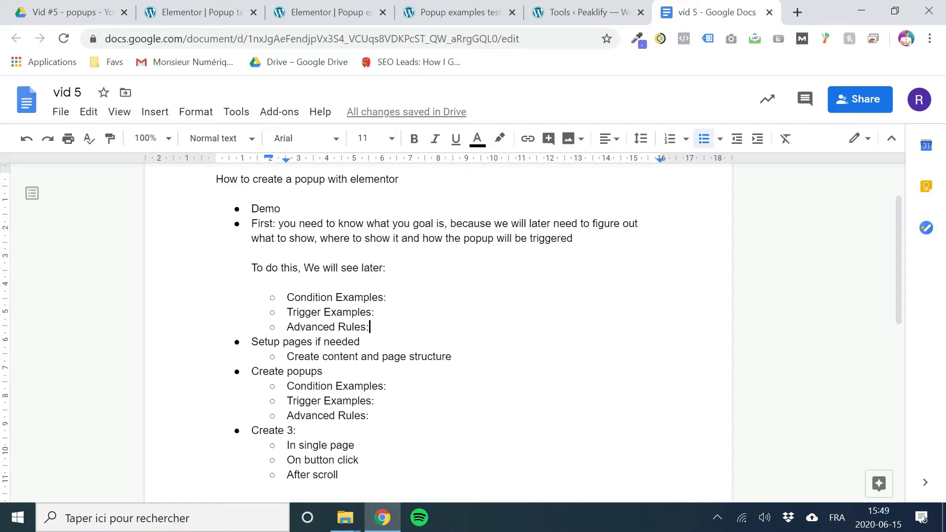
pyautogui.scroll(-2, 361, 296)
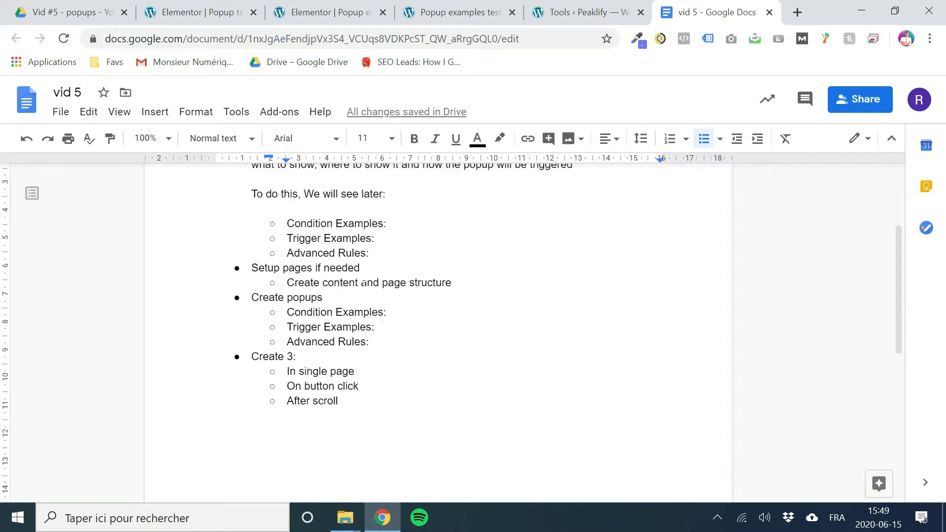
pyautogui.moveTo(264, 268); pyautogui.dragTo(364, 268)
pyautogui.click(362, 268)
# Step: Switch to the popup test template in Elementor and open its WordPress dashboard in a new tab placed before it
pyautogui.click(320, 12)
pyautogui.click(218, 15)
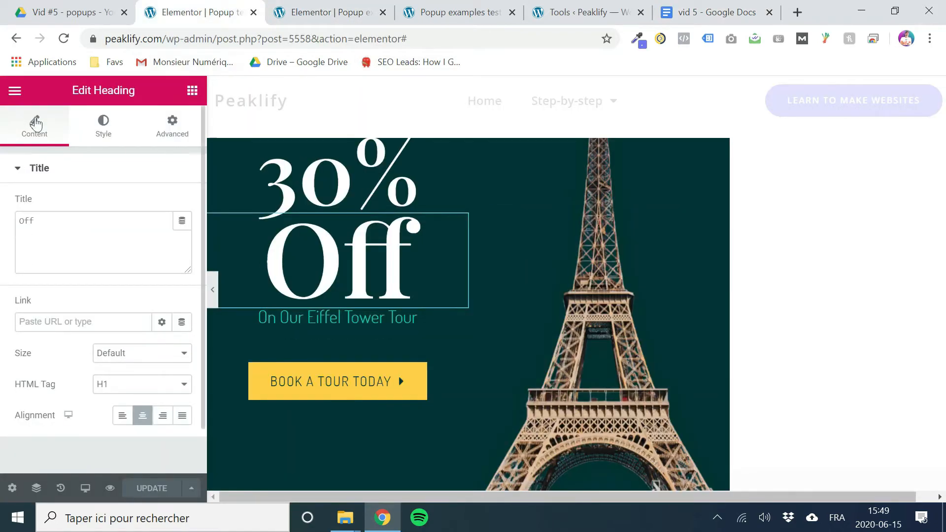
pyautogui.click(15, 91)
pyautogui.scroll(-3, 66, 263)
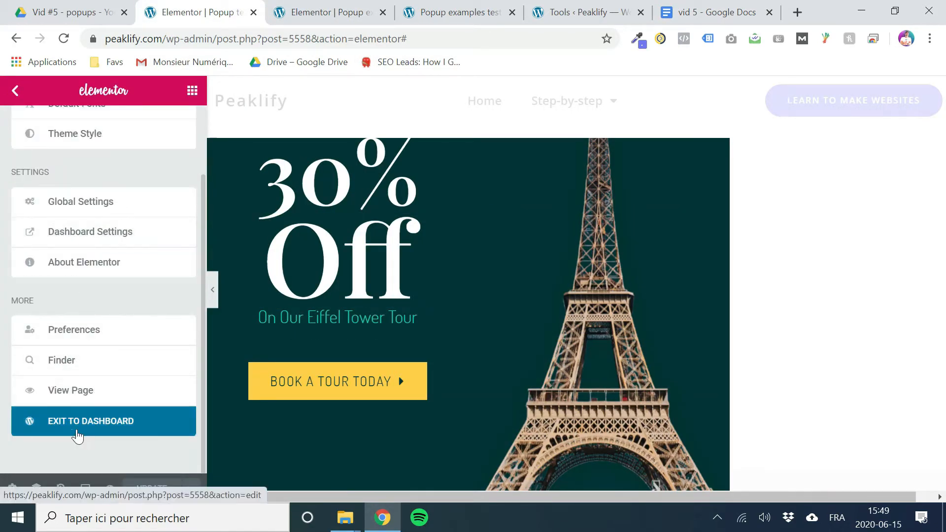
pyautogui.middleClick(77, 432)
pyautogui.moveTo(281, 15); pyautogui.dragTo(143, 25)
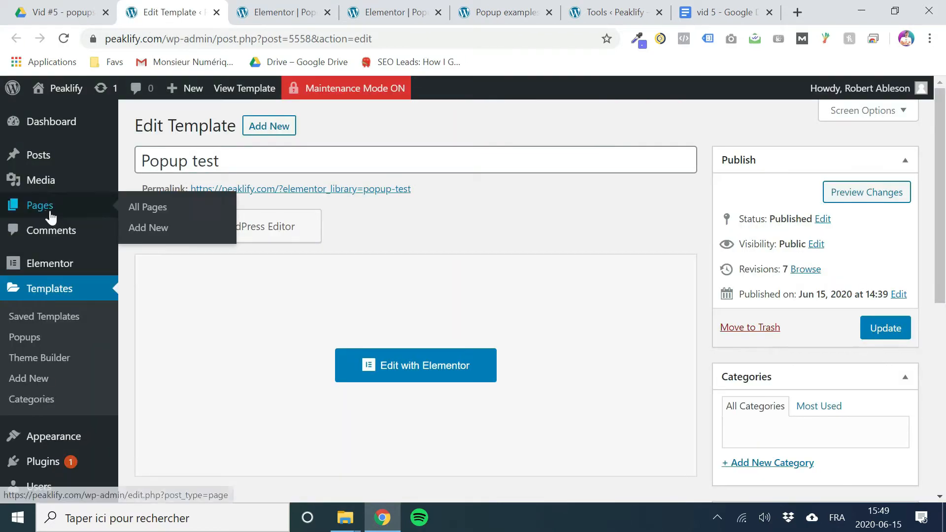
# Step: Open the site's installed plugins list and check the Elementor and Elementor Pro entries
pyautogui.click(49, 209)
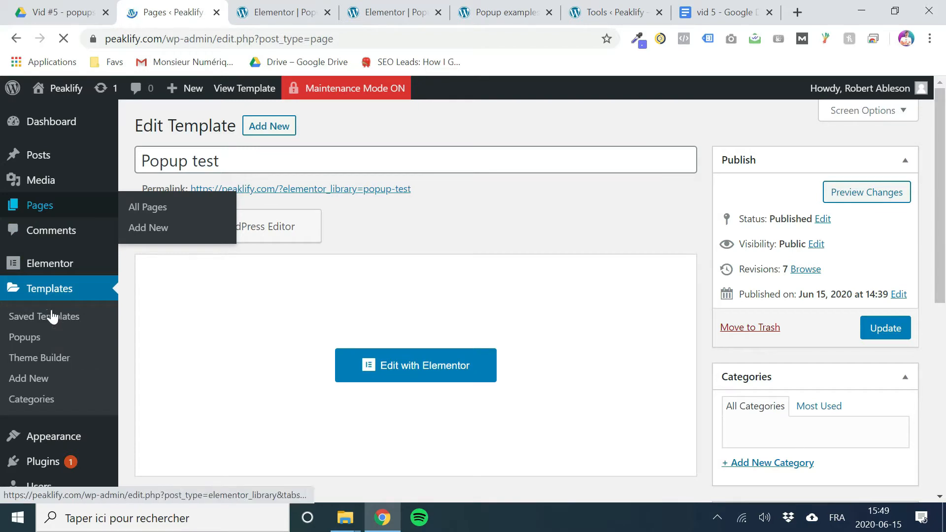
pyautogui.scroll(-2, 53, 320)
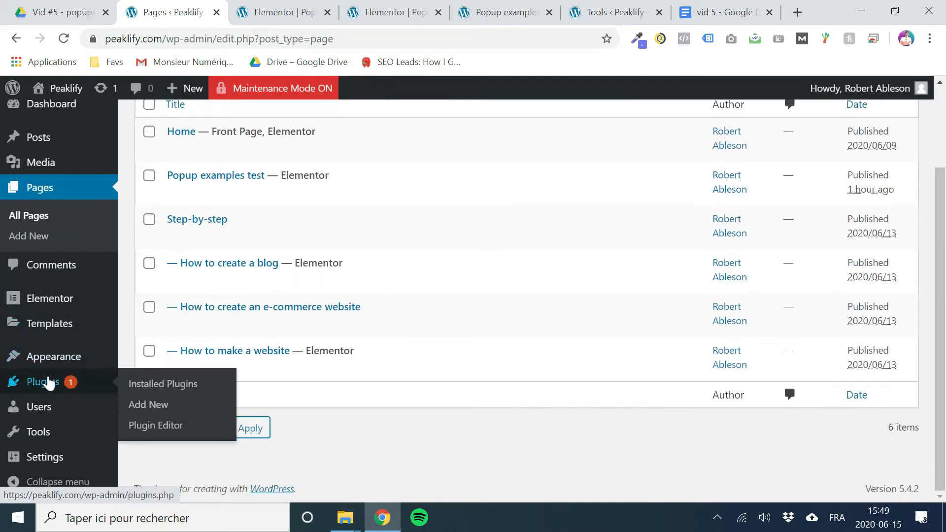
pyautogui.click(42, 382)
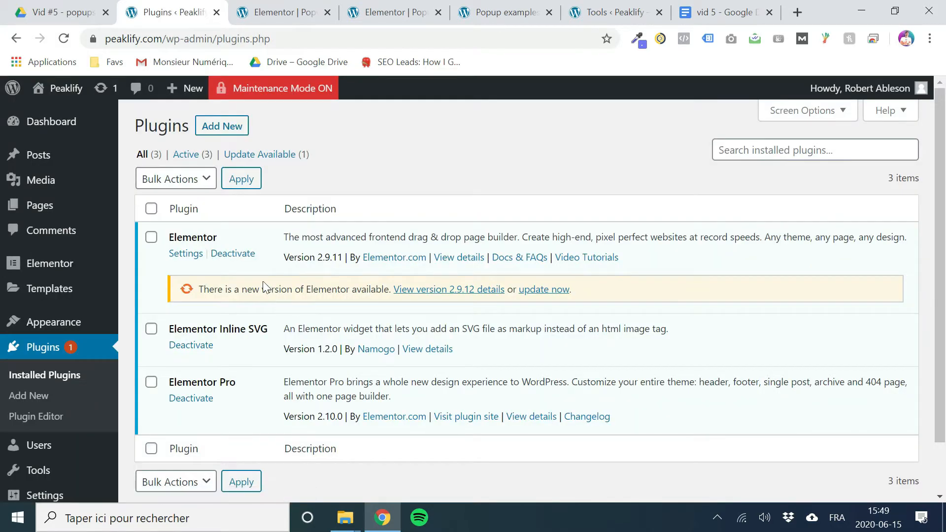
pyautogui.scroll(-2, 261, 285)
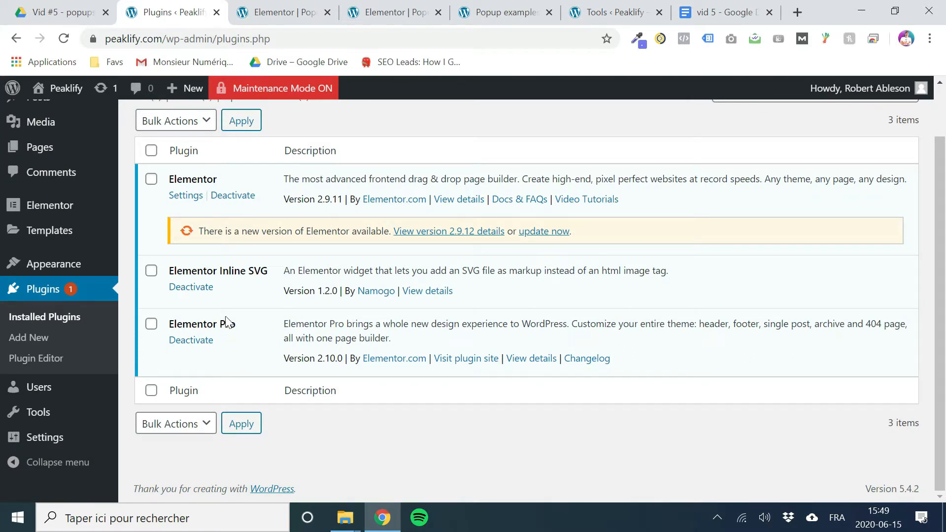
pyautogui.scroll(2, 227, 321)
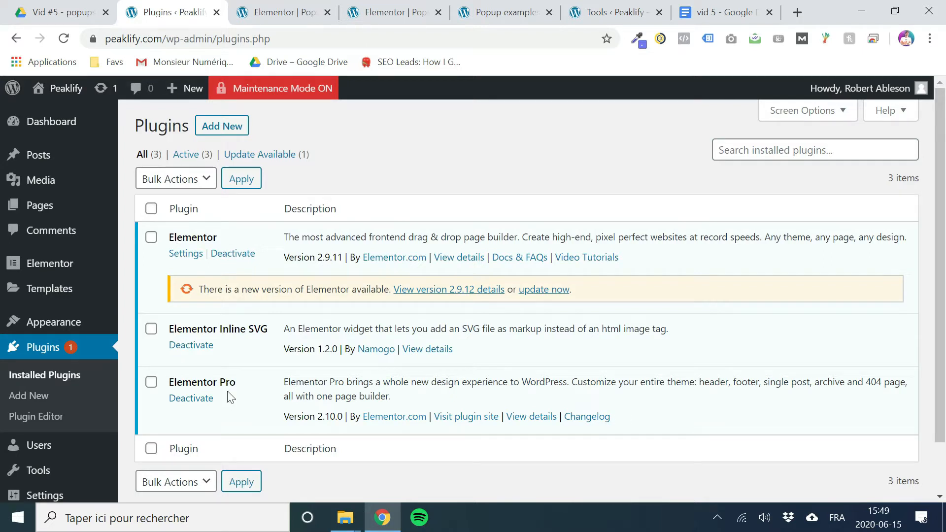
# Step: Create a new WordPress page titled "Popup page test" and publish it
pyautogui.click(61, 211)
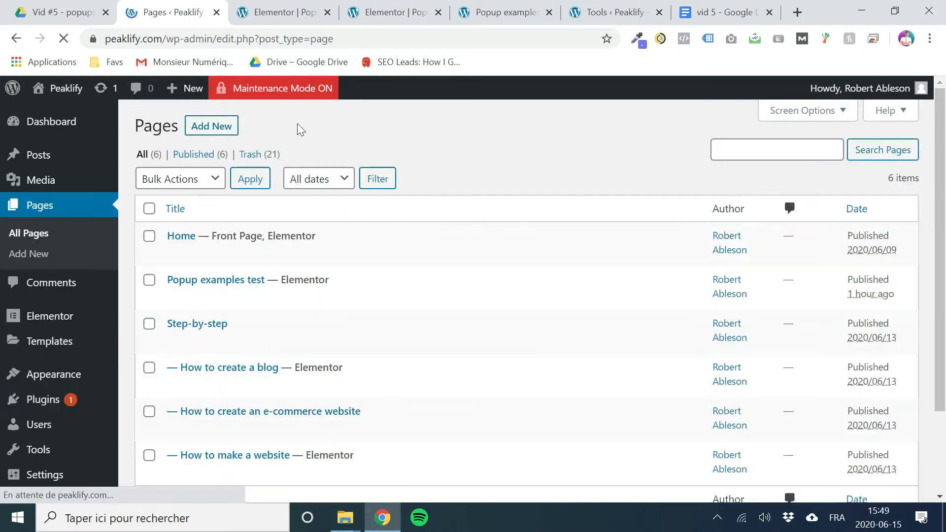
pyautogui.click(210, 126)
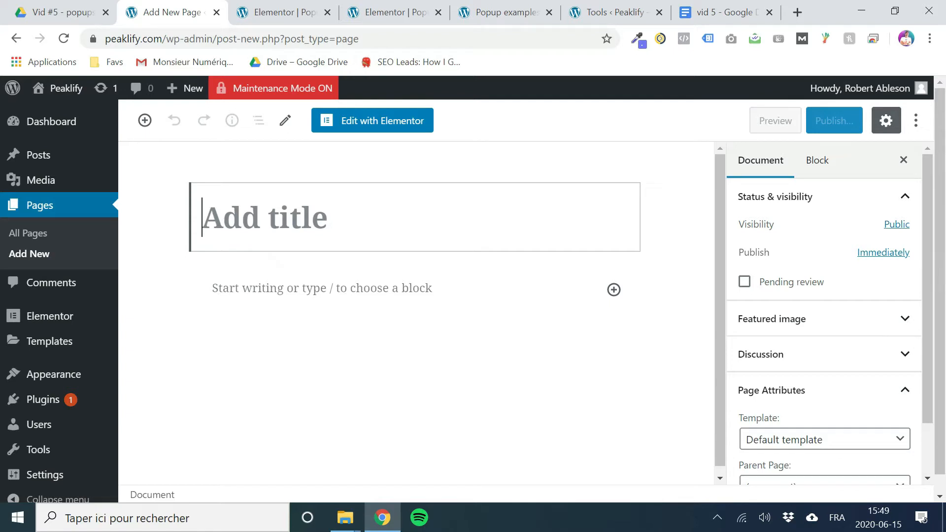
pyautogui.write('Popoup')
pyautogui.press('BackSpace')
pyautogui.press('BackSpace')
pyautogui.press('BackSpace')
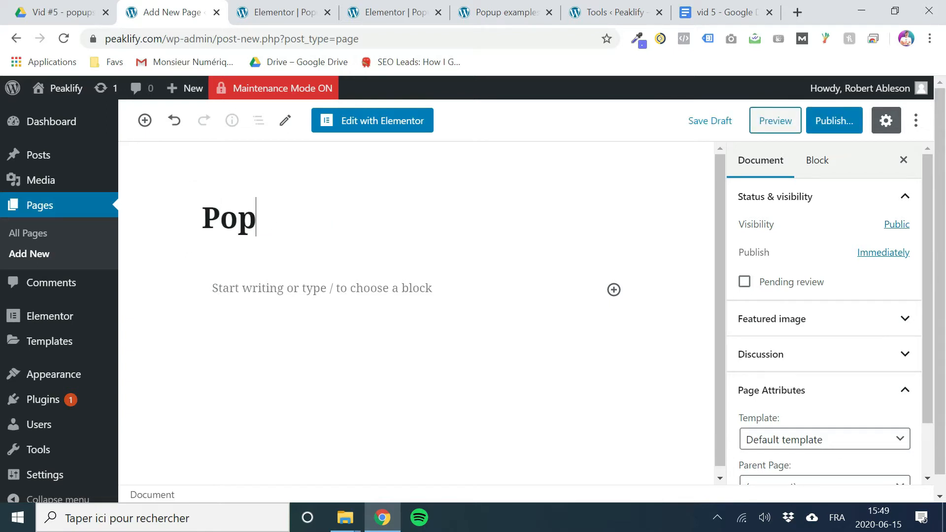
pyautogui.write('up page te')
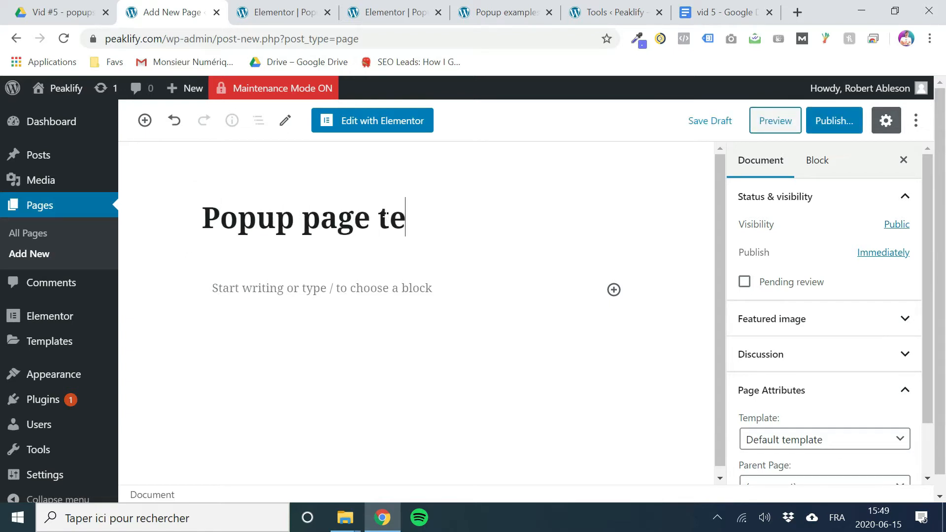
pyautogui.write('st')
pyautogui.click(834, 120)
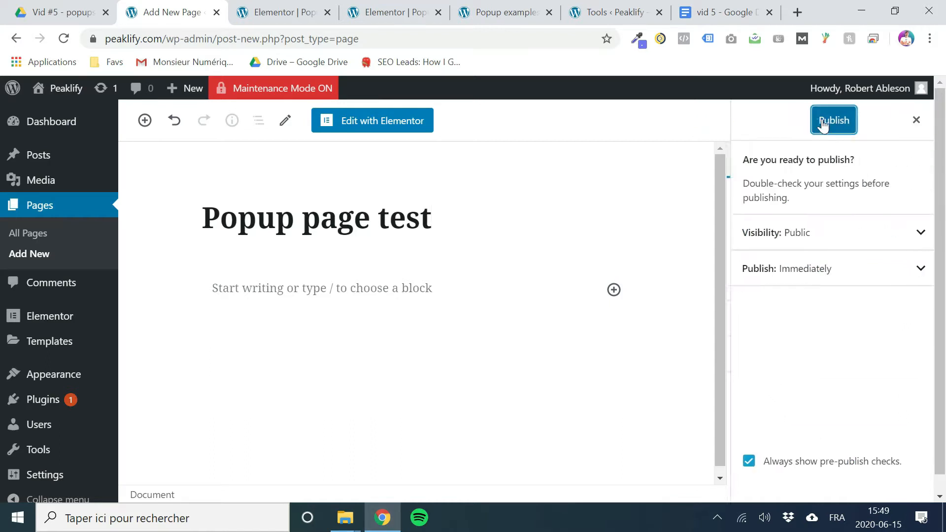
pyautogui.click(834, 120)
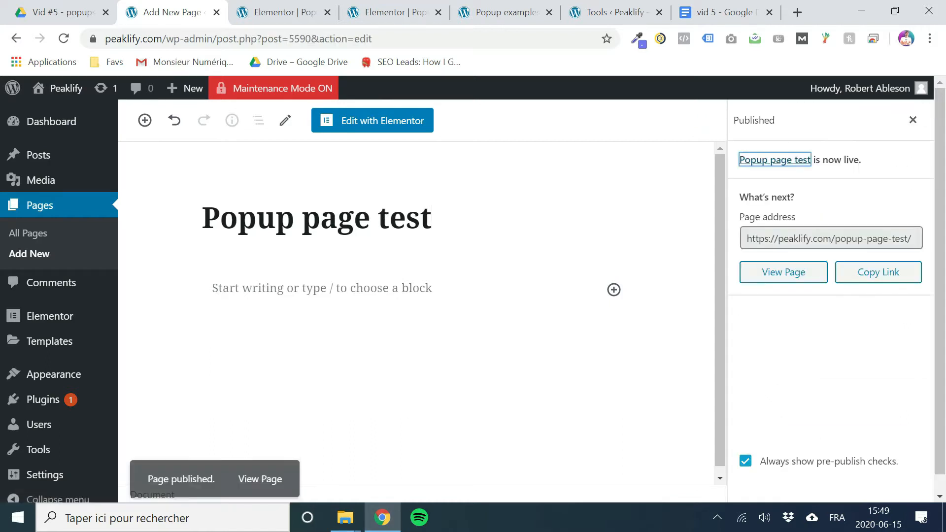
# Step: Open the new page in Elementor and hide its title in the page settings
pyautogui.click(418, 120)
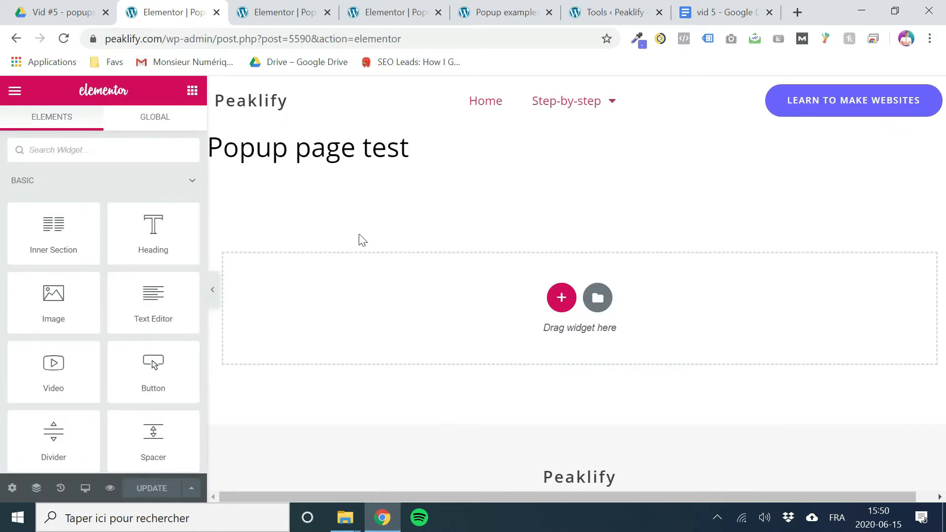
pyautogui.click(12, 488)
pyautogui.click(173, 384)
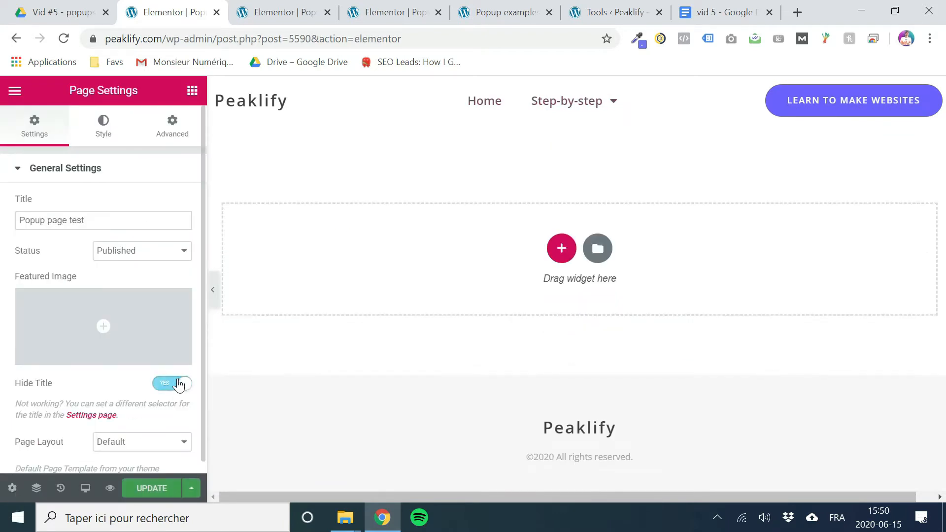
# Step: Search the page template library for "travel" and insert the "Travel – Home Page" template into the page
pyautogui.click(598, 248)
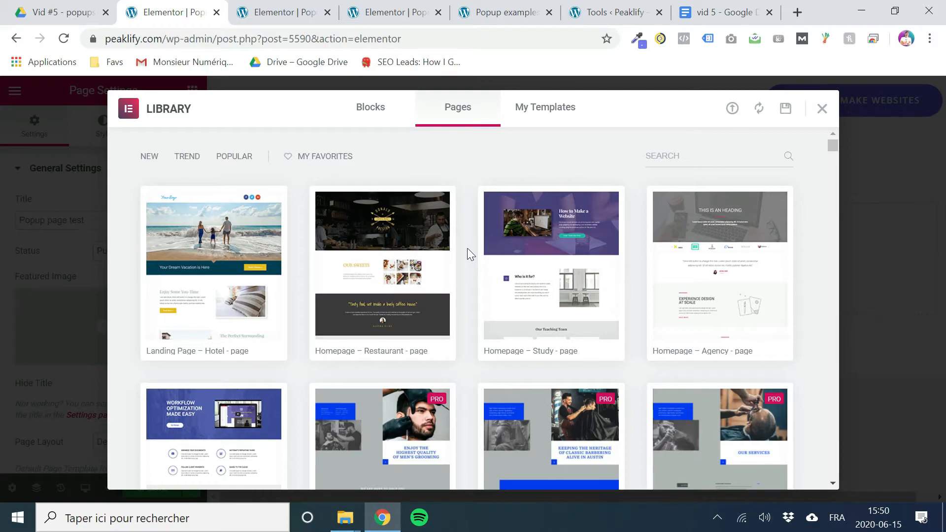
pyautogui.scroll(-8, 472, 242)
pyautogui.scroll(-14, 472, 238)
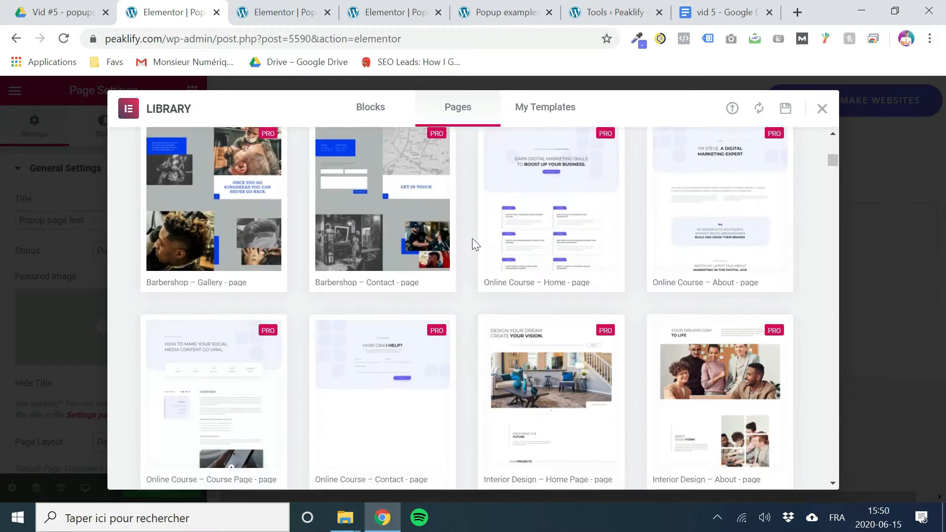
pyautogui.scroll(-20, 476, 242)
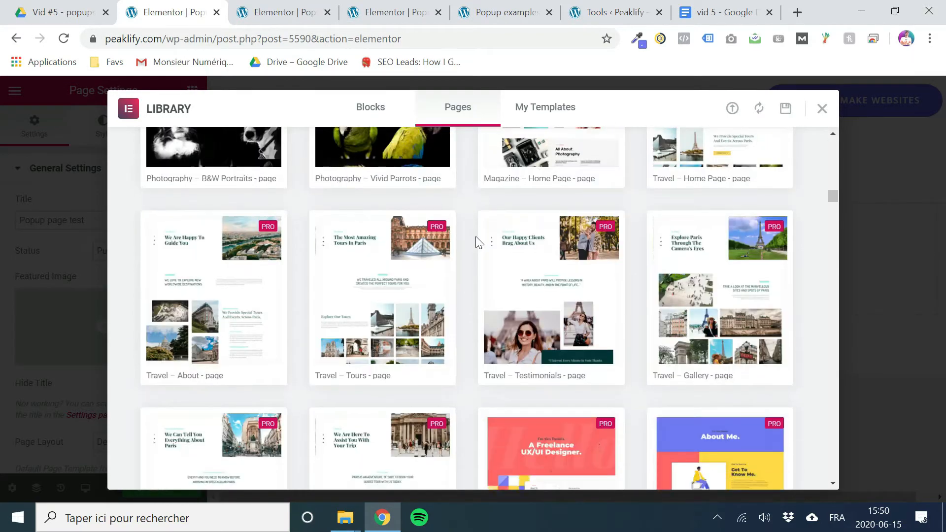
pyautogui.scroll(-4, 481, 244)
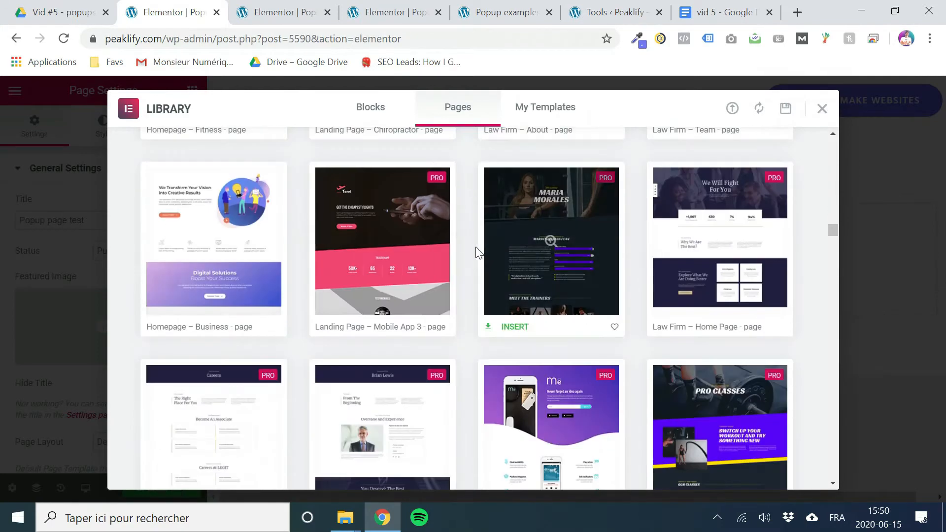
pyautogui.scroll(20, 469, 252)
pyautogui.scroll(10, 719, 192)
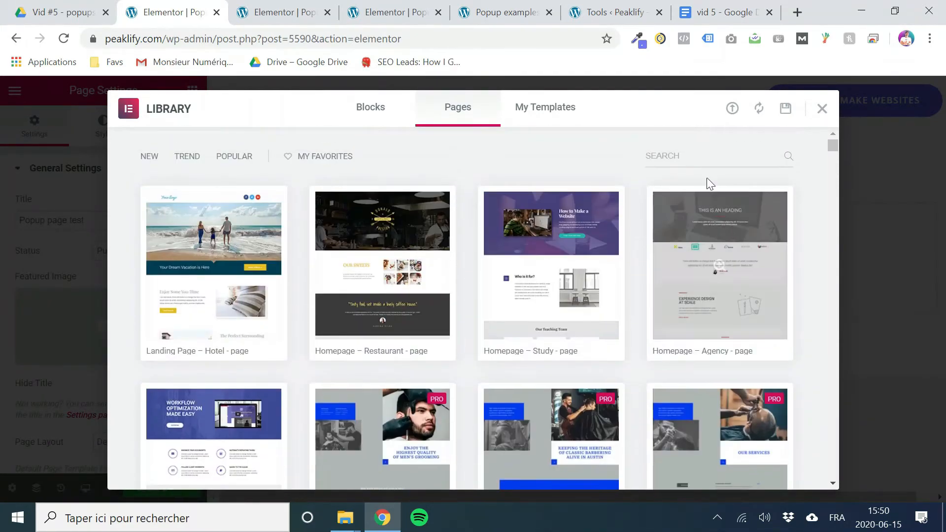
pyautogui.click(683, 163)
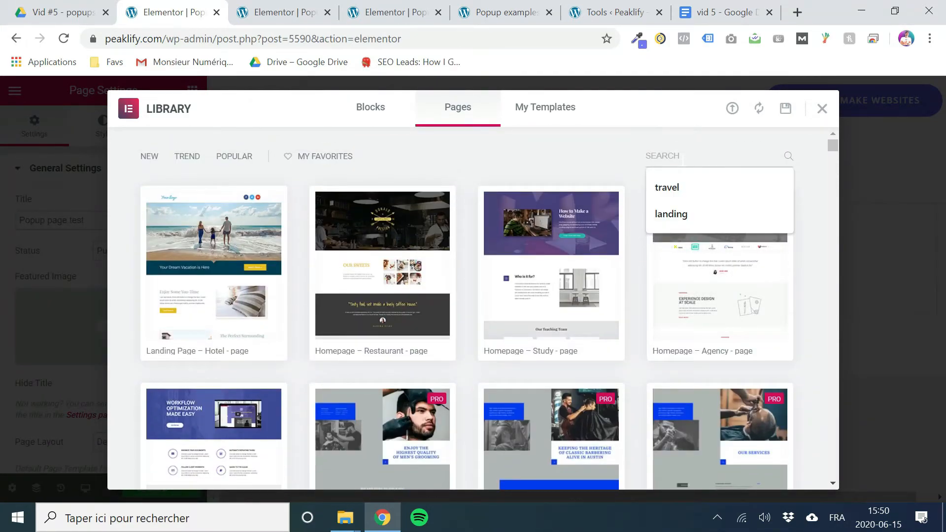
pyautogui.write('travel')
pyautogui.scroll(-2, 389, 187)
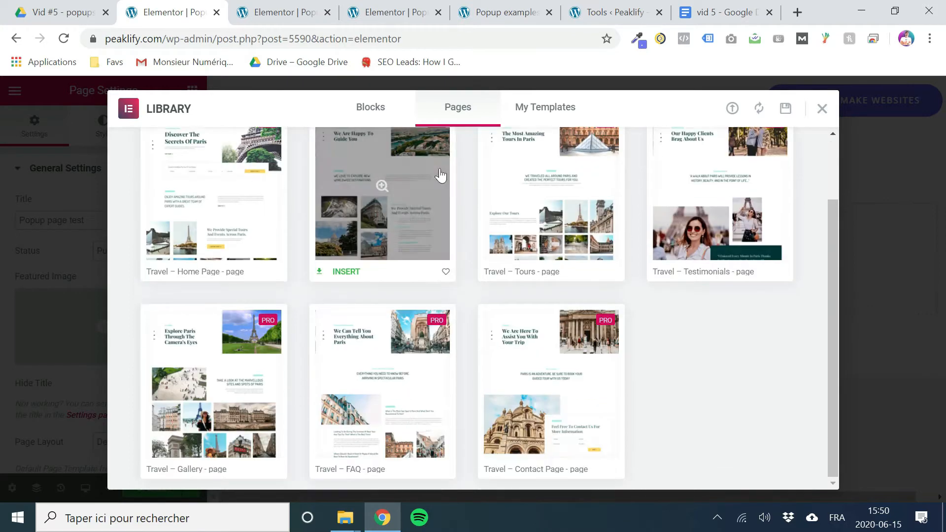
pyautogui.scroll(2, 342, 243)
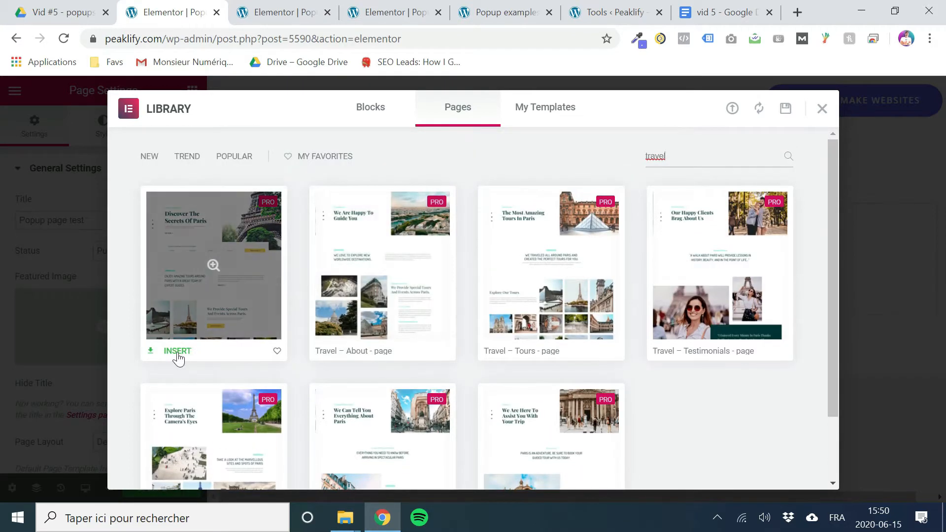
pyautogui.click(180, 351)
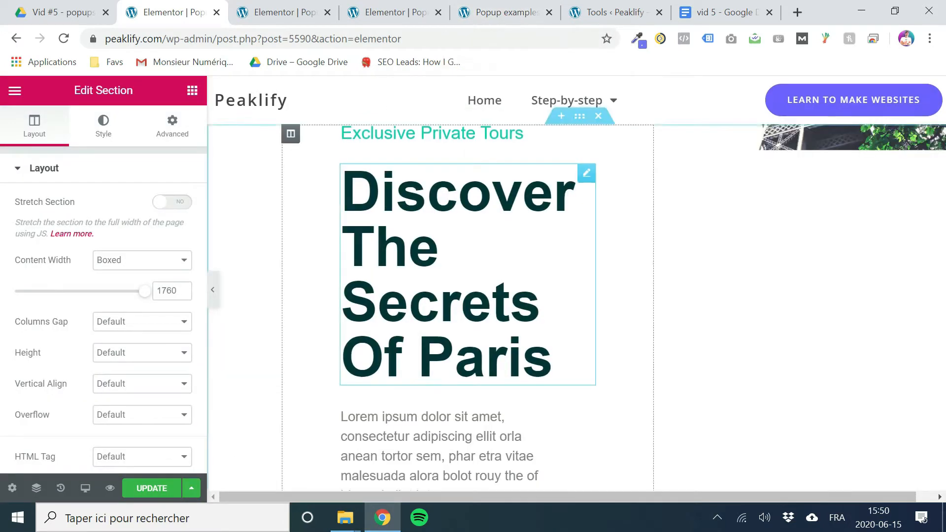
# Step: Look over the inserted travel page from the Paris heading through the booking form to the tours sections
pyautogui.scroll(-6, 445, 232)
pyautogui.scroll(-5, 448, 274)
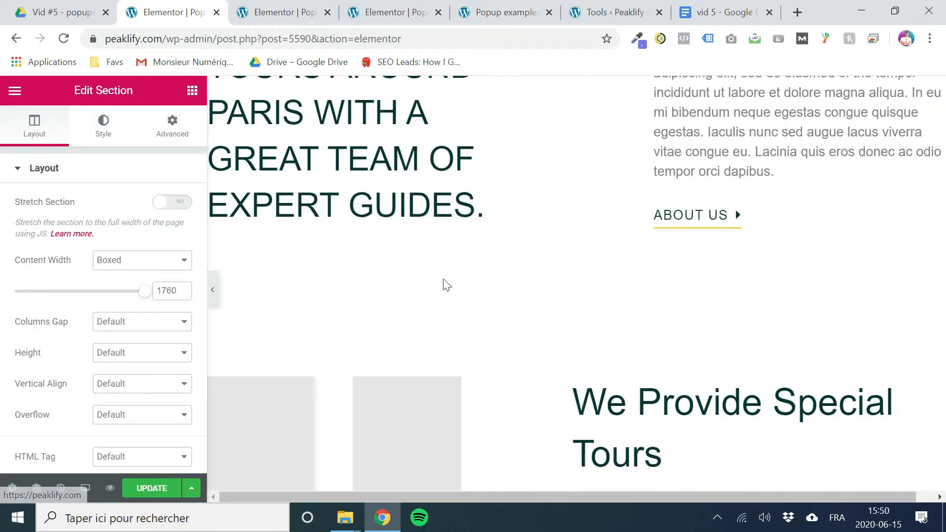
pyautogui.scroll(1, 439, 264)
pyautogui.scroll(-3, 432, 269)
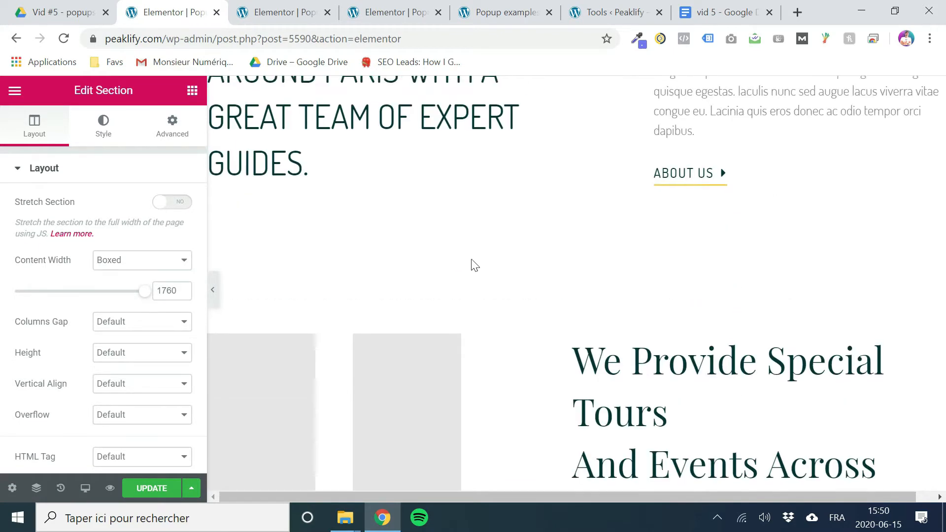
pyautogui.scroll(10, 470, 264)
pyautogui.scroll(5, 465, 227)
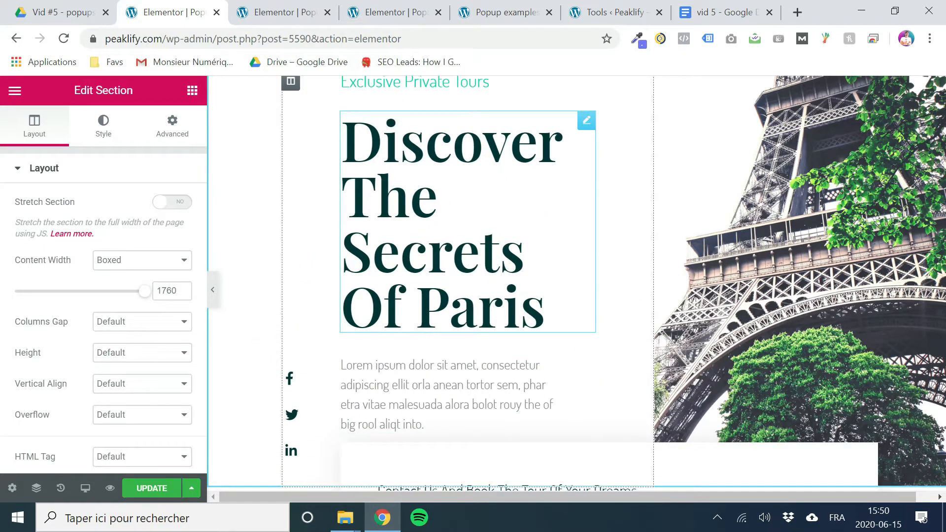
pyautogui.scroll(1, 473, 199)
pyautogui.scroll(-7, 445, 210)
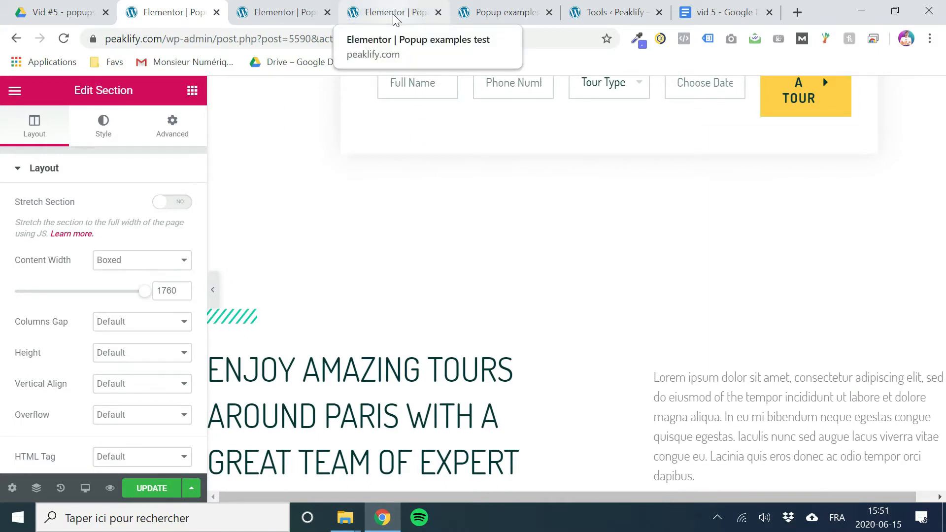
# Step: Save the travel page changes and open a preview of the page
pyautogui.click(293, 18)
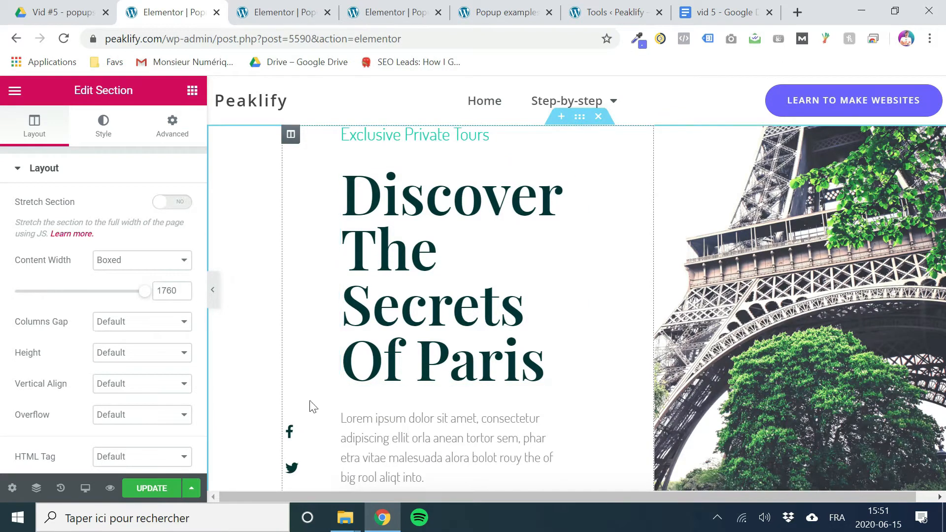
pyautogui.click(150, 489)
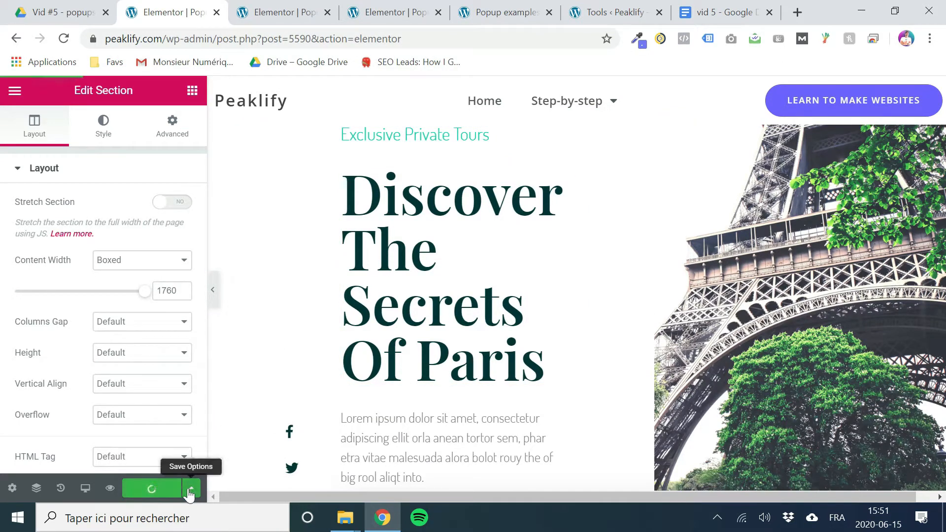
pyautogui.click(110, 488)
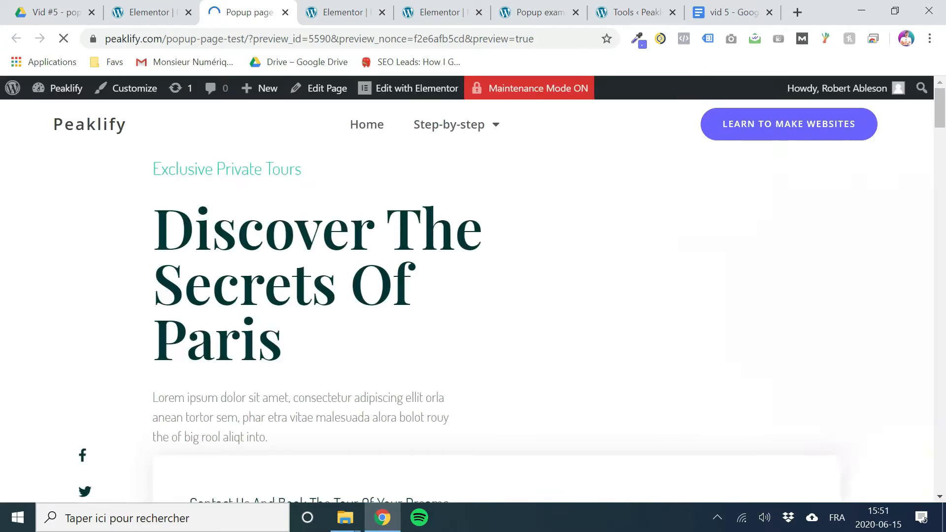
# Step: Set the test page's layout to Elementor Canvas in its page settings and update the page
pyautogui.click(158, 15)
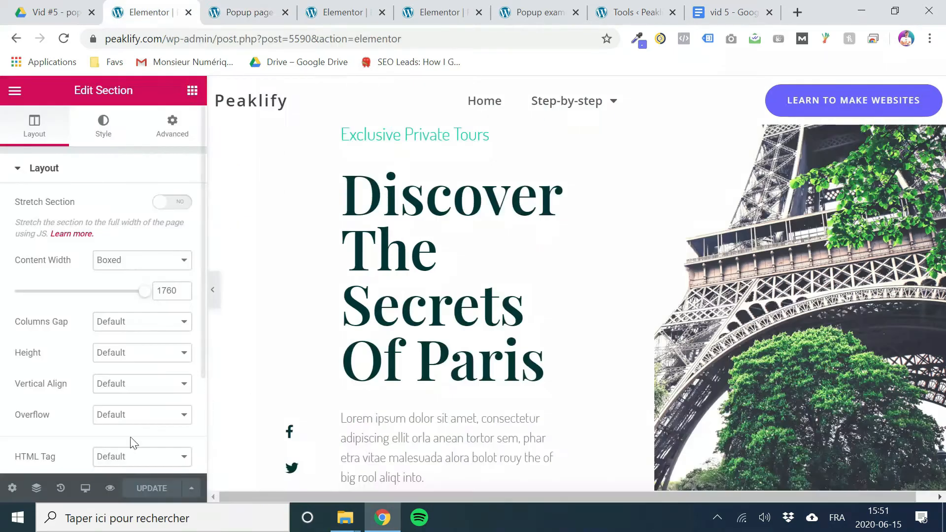
pyautogui.click(10, 490)
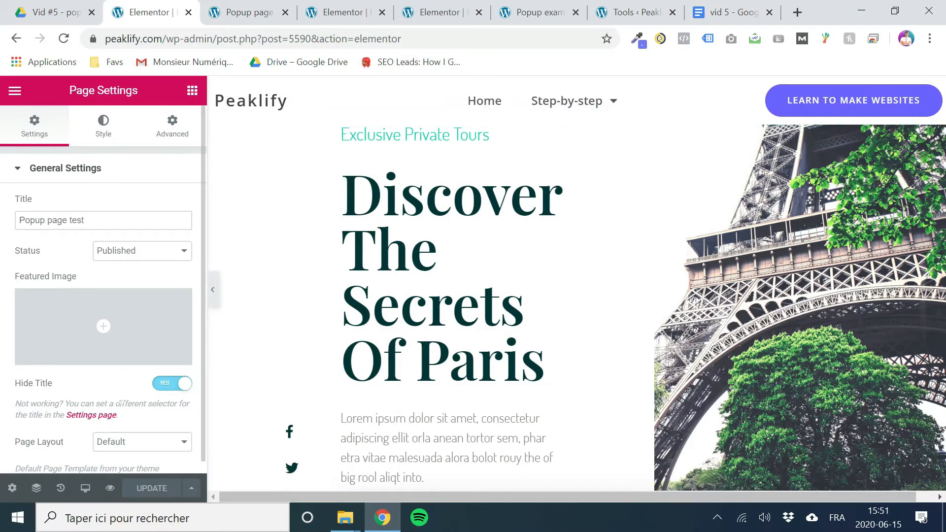
pyautogui.scroll(-1, 131, 305)
pyautogui.click(113, 429)
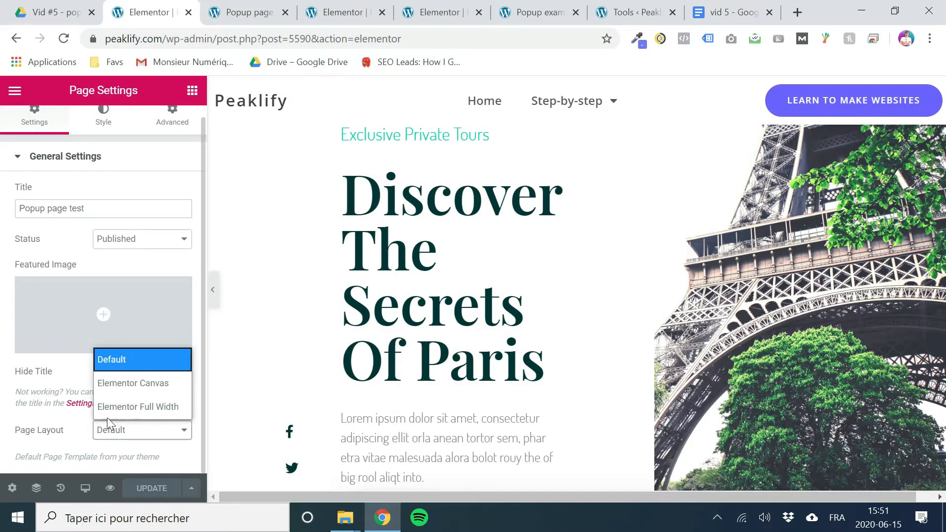
pyautogui.click(117, 382)
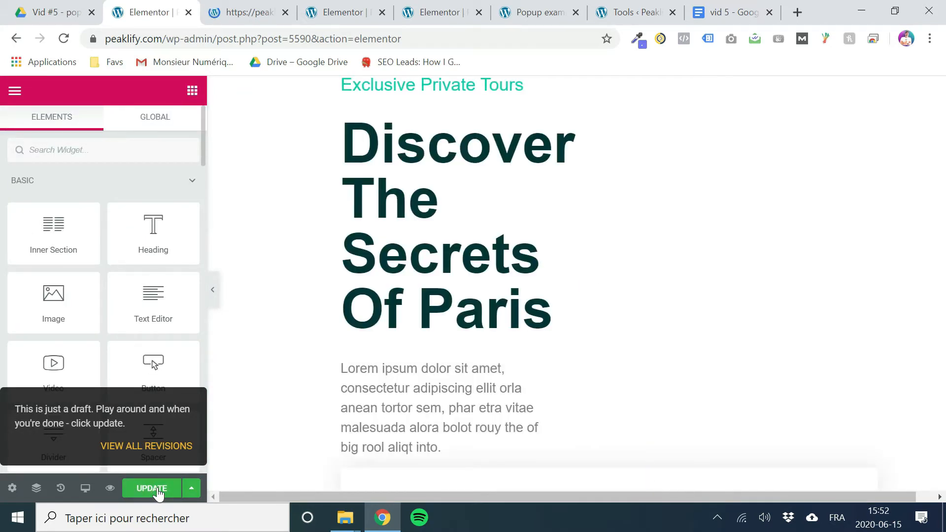
pyautogui.click(157, 490)
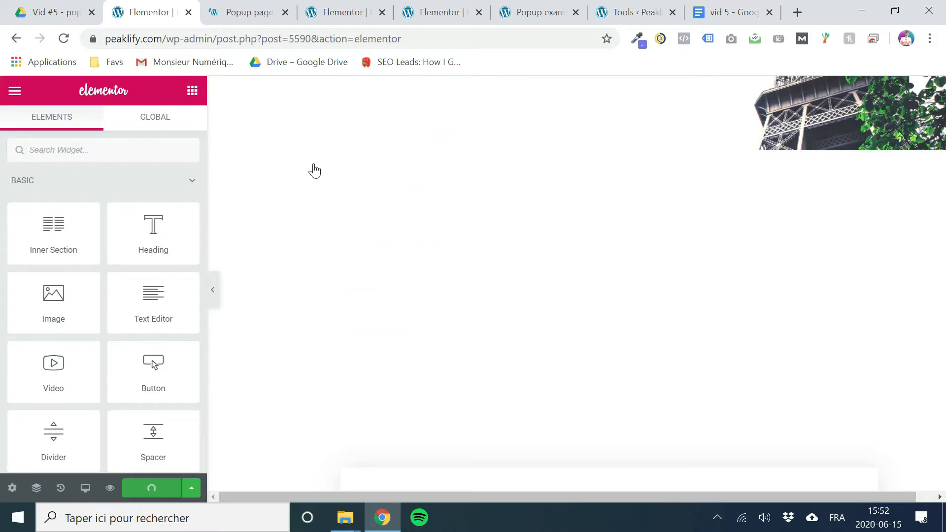
# Step: Look over the page preview from the Paris heading down to the special tours section
pyautogui.click(246, 12)
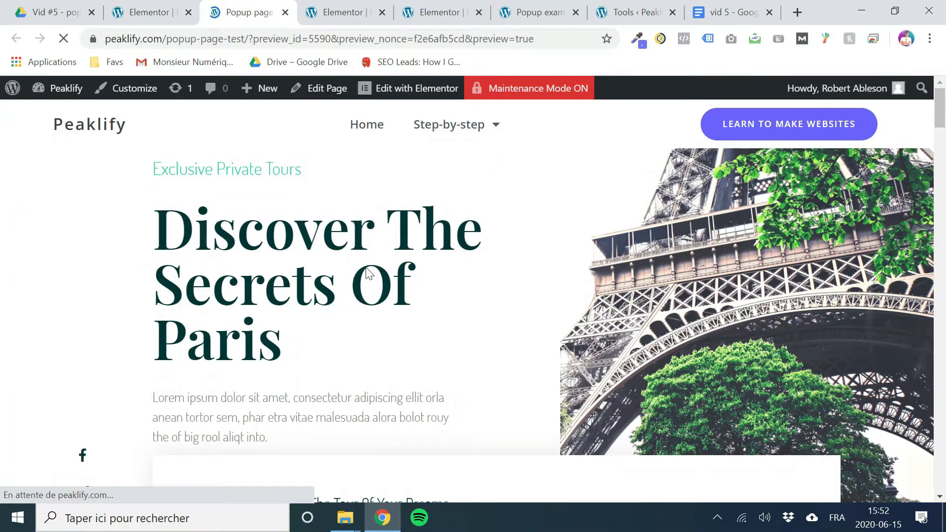
pyautogui.scroll(-1, 367, 274)
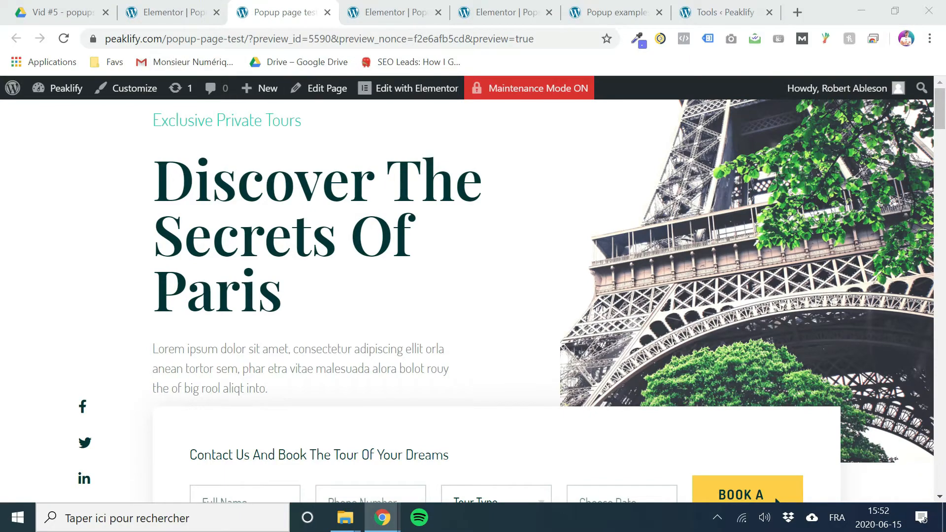
pyautogui.scroll(-15, 290, 188)
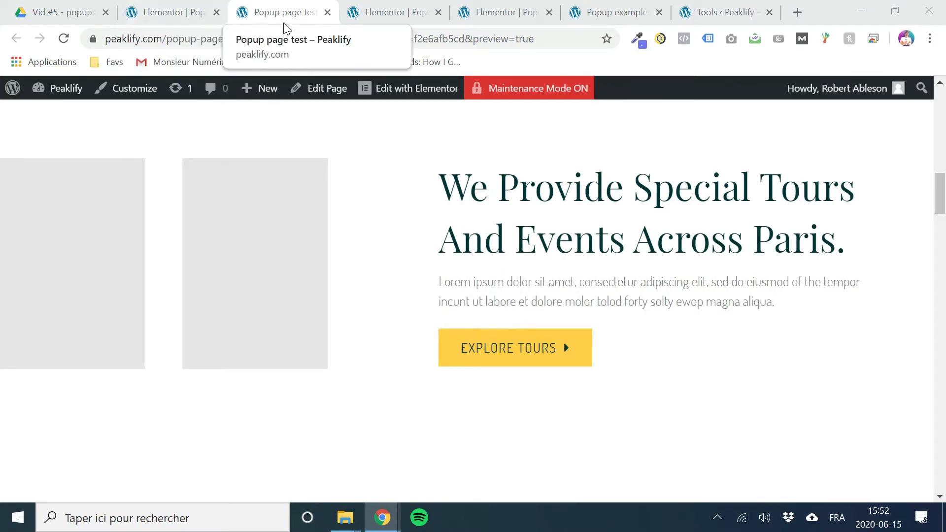
# Step: Open the WordPress dashboard in a new browser tab and close the unneeded tabs after it
pyautogui.middleClick(74, 90)
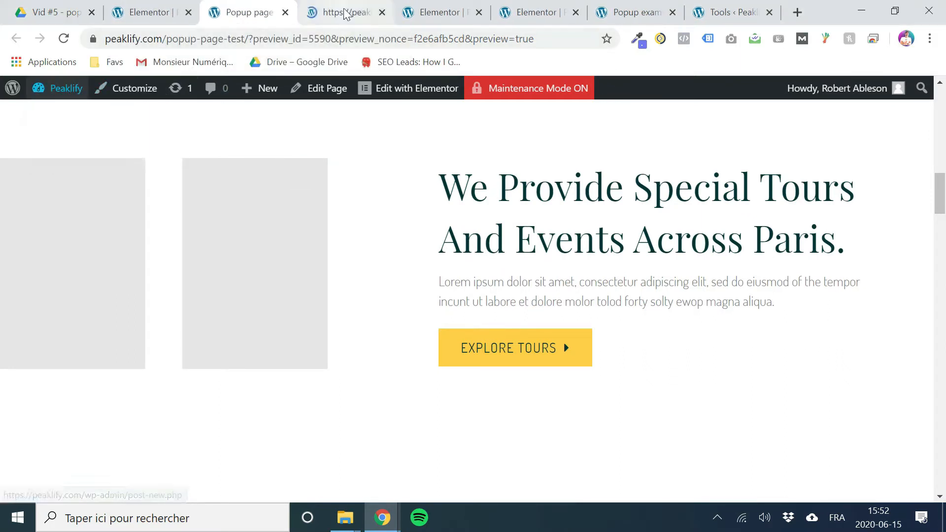
pyautogui.click(345, 10)
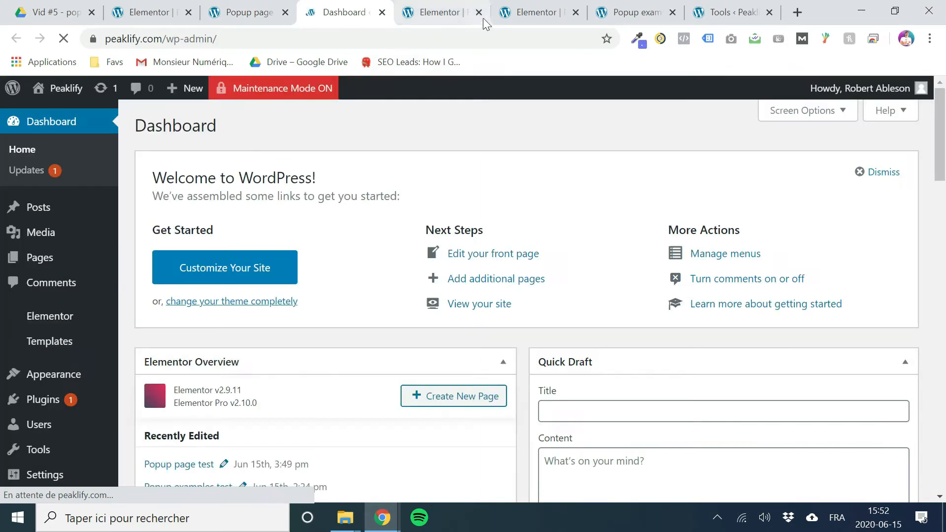
pyautogui.click(481, 13)
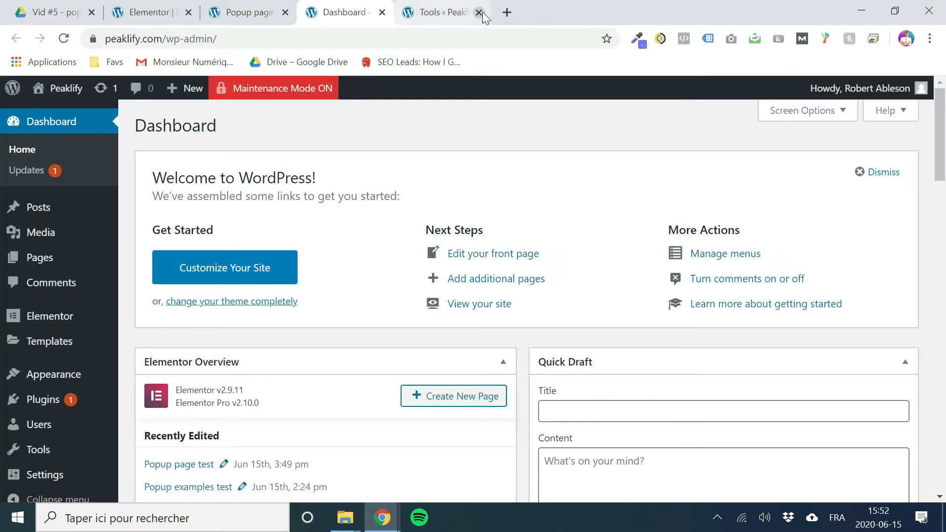
pyautogui.click(480, 14)
# Step: Open the list of Elementor popup templates from the WordPress dashboard
pyautogui.scroll(-2, 89, 282)
pyautogui.moveTo(59, 323)
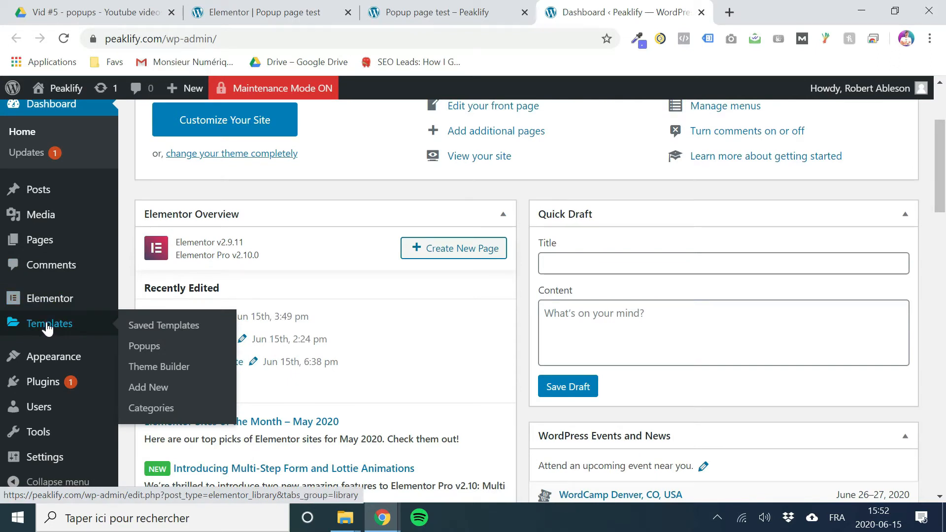
pyautogui.click(130, 347)
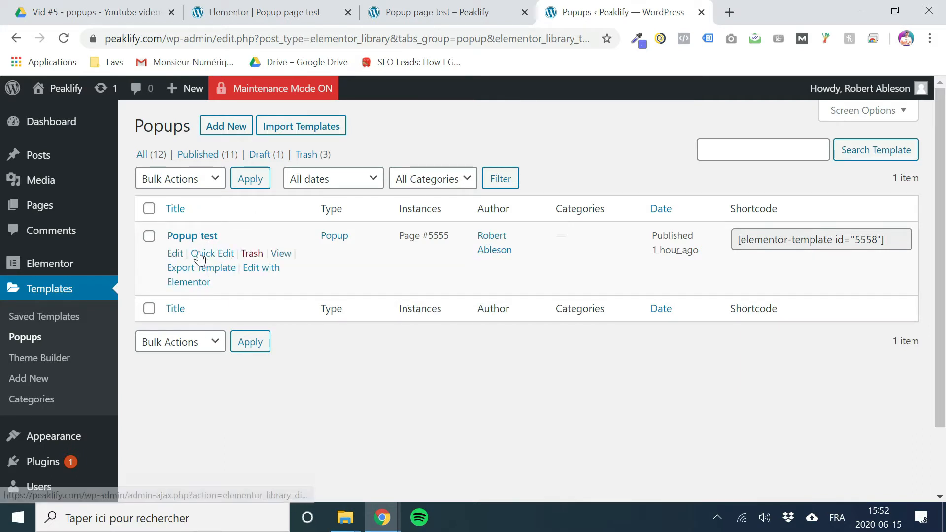
# Step: Create a new template of type Popup named "Travel popup"
pyautogui.click(227, 127)
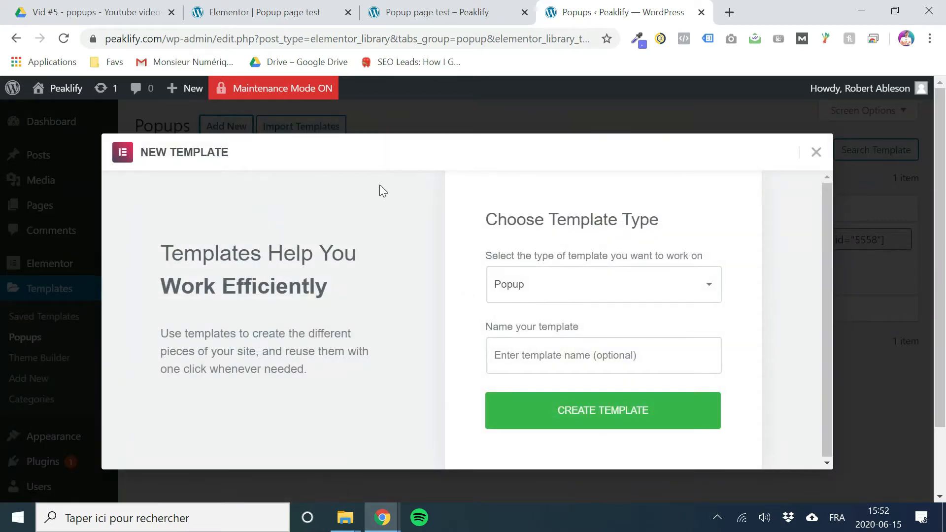
pyautogui.click(816, 152)
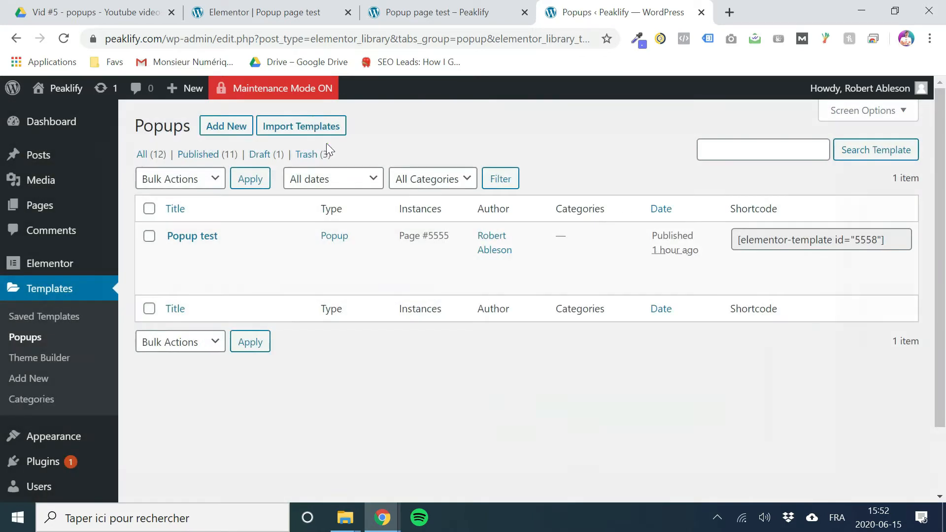
pyautogui.click(216, 132)
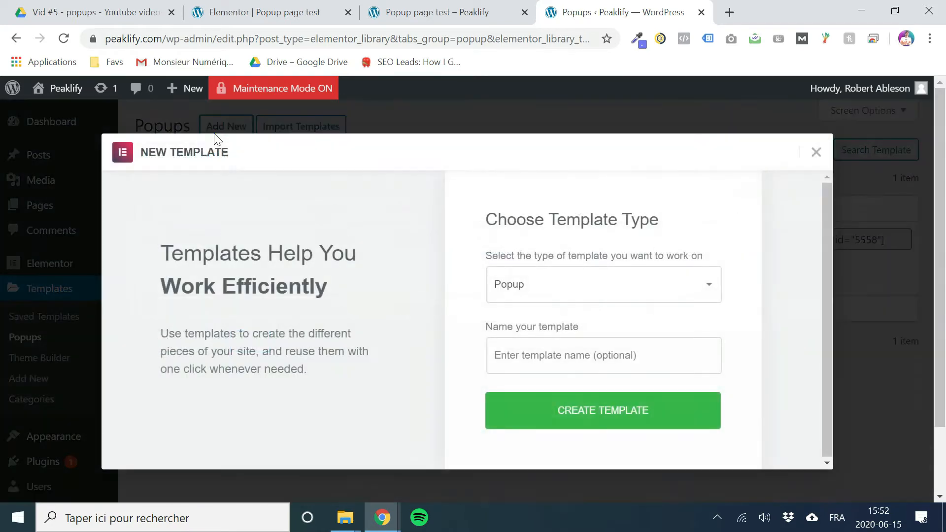
pyautogui.click(566, 295)
pyautogui.click(526, 387)
pyautogui.click(523, 355)
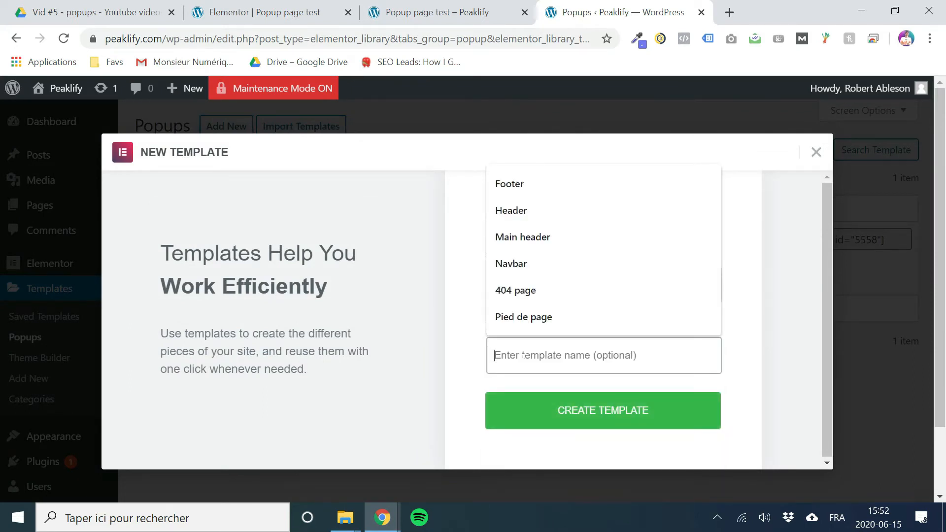
pyautogui.write('Tr')
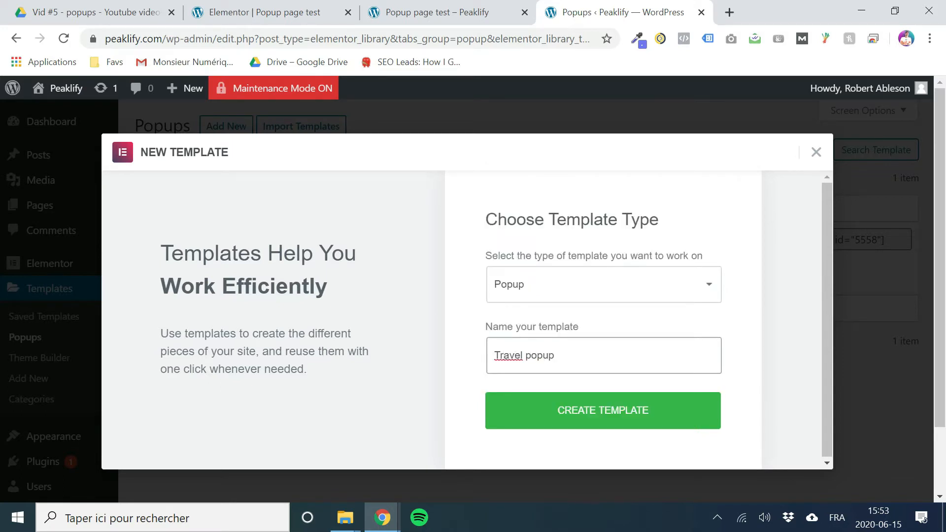
pyautogui.write('avel popup')
pyautogui.click(540, 411)
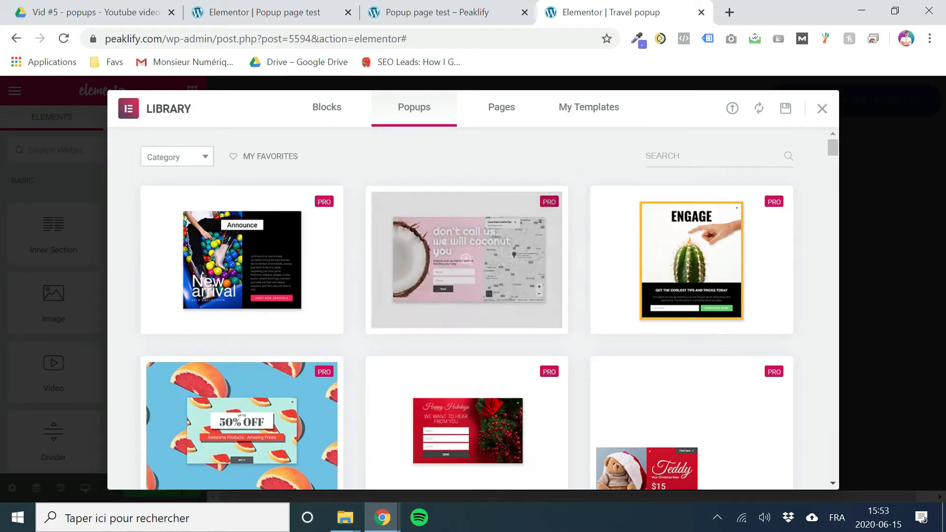
# Step: Browse the popup template library and examine the available designs, including forms, bottom bars, side panels and the countdown sale popup
pyautogui.scroll(-5, 527, 277)
pyautogui.scroll(-4, 533, 250)
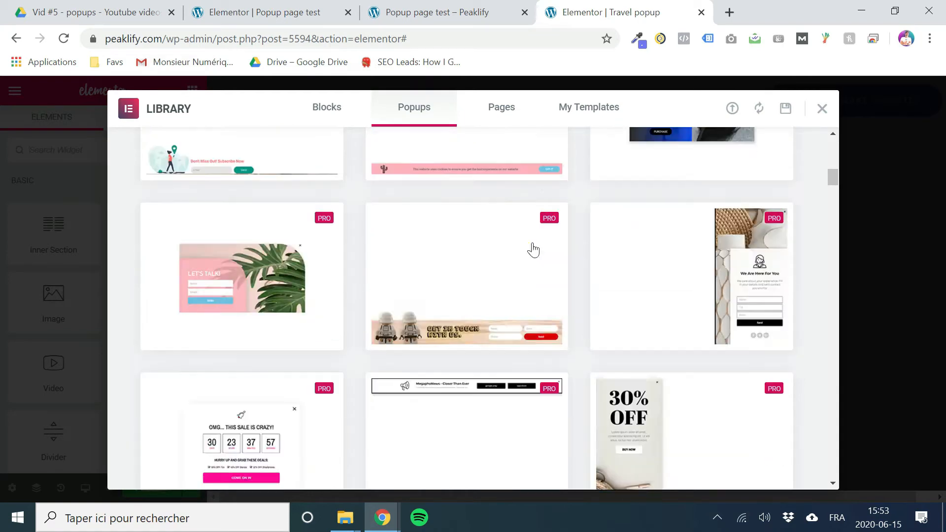
pyautogui.scroll(-10, 533, 250)
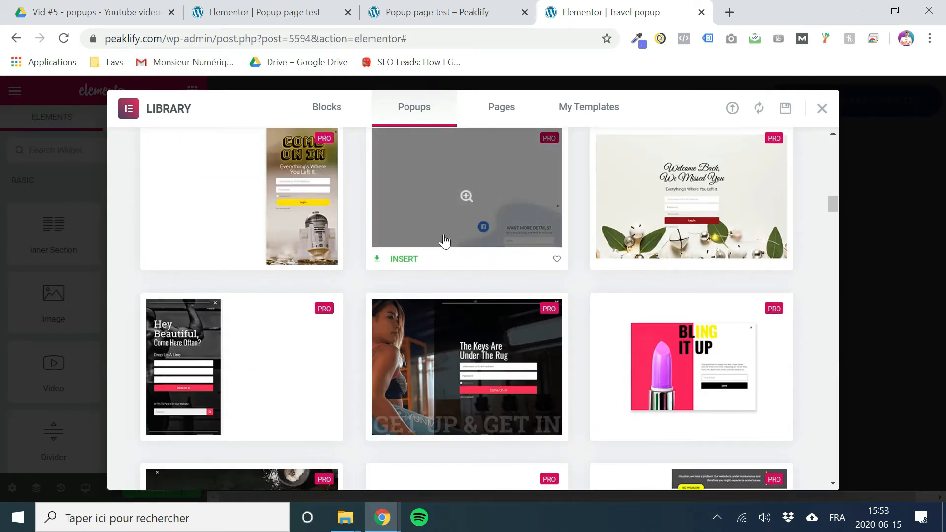
pyautogui.scroll(-2, 463, 256)
pyautogui.scroll(-1, 463, 274)
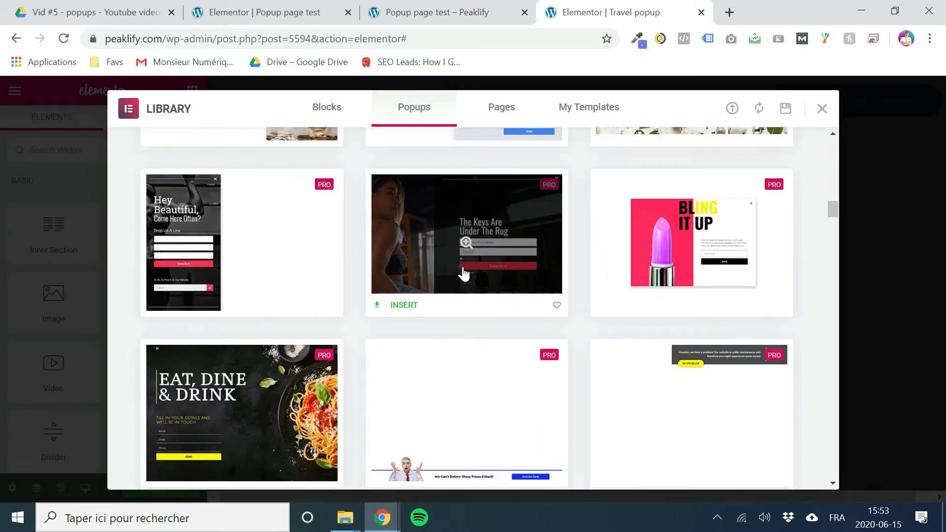
pyautogui.scroll(-2, 463, 274)
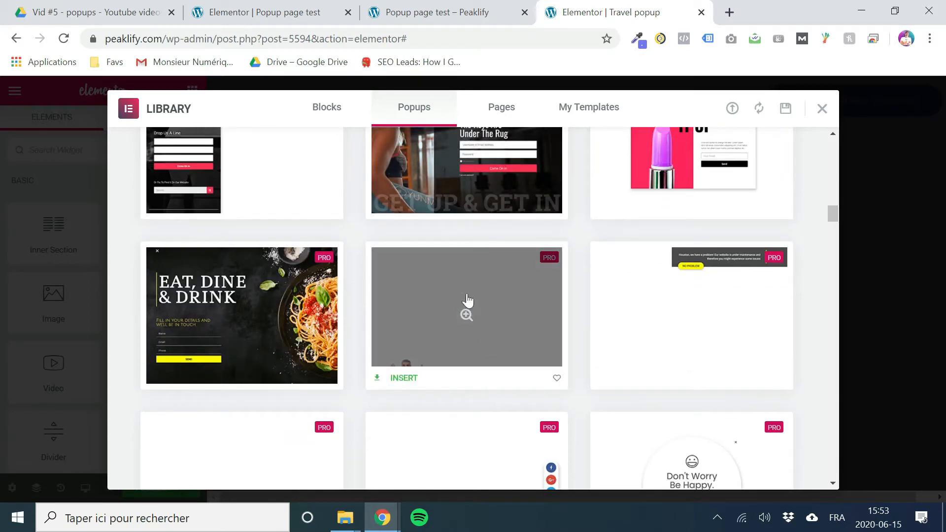
pyautogui.scroll(-4, 459, 308)
pyautogui.scroll(10, 453, 302)
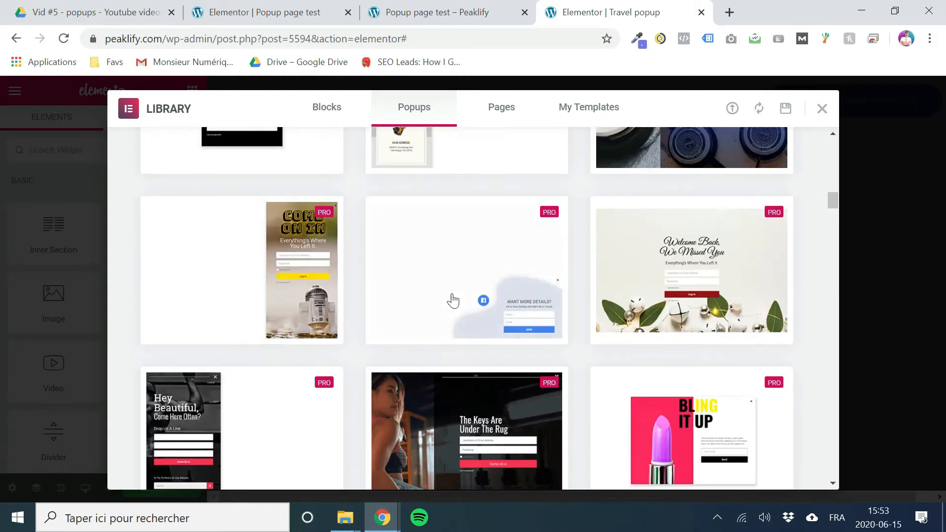
pyautogui.scroll(5, 444, 301)
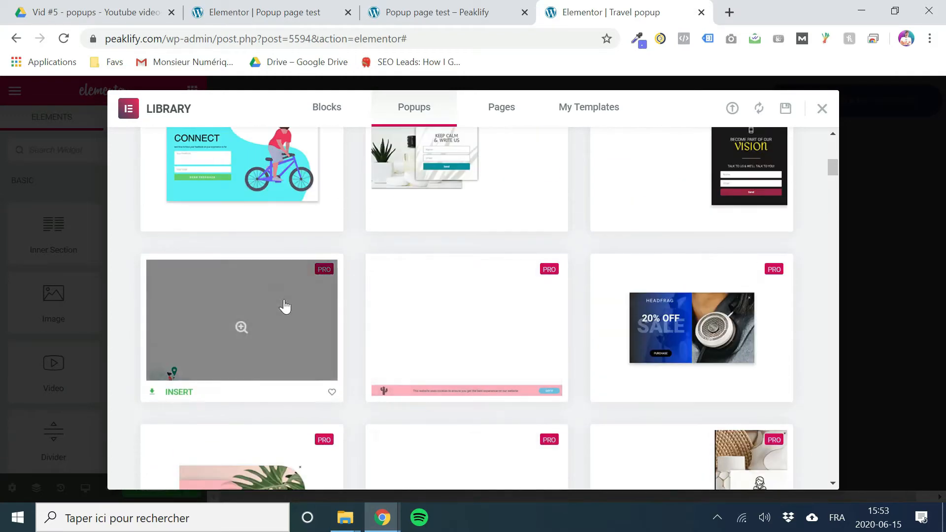
pyautogui.scroll(3, 277, 304)
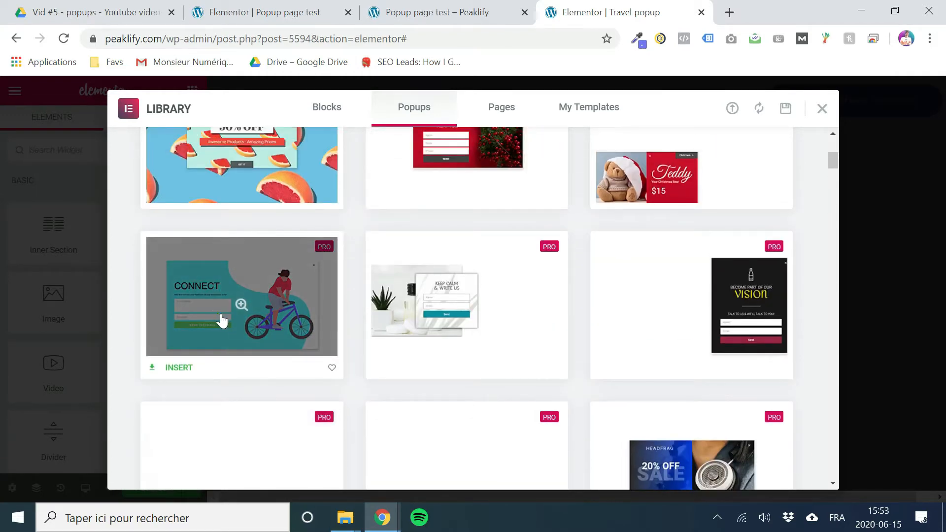
pyautogui.scroll(2, 217, 310)
pyautogui.scroll(-4, 268, 299)
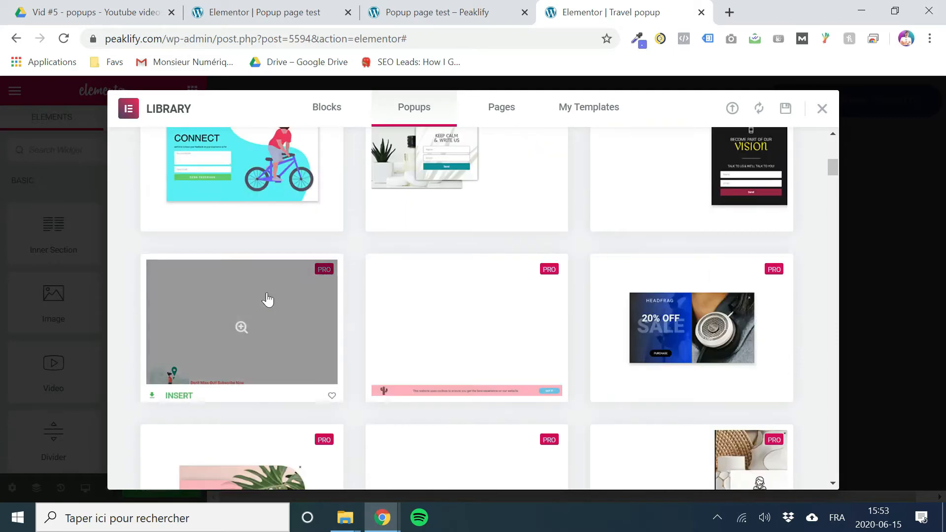
pyautogui.scroll(-2, 268, 299)
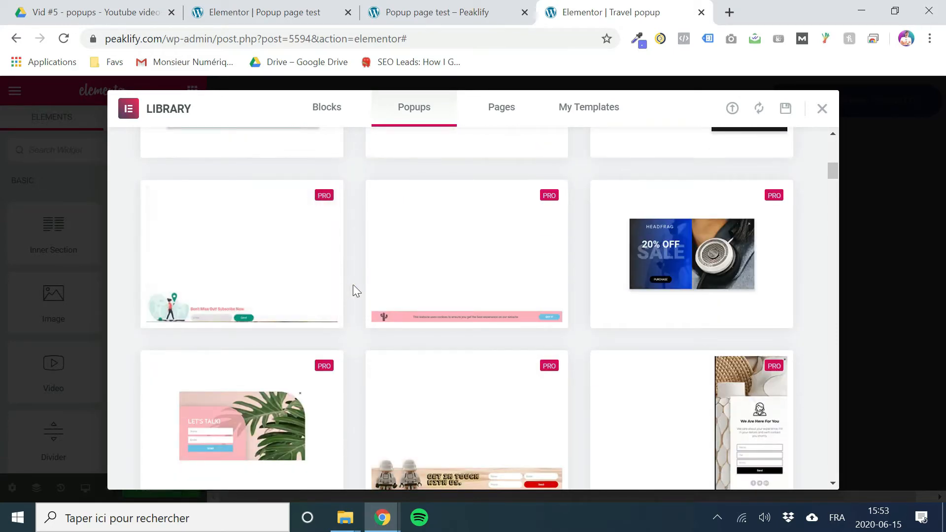
pyautogui.scroll(-12, 353, 285)
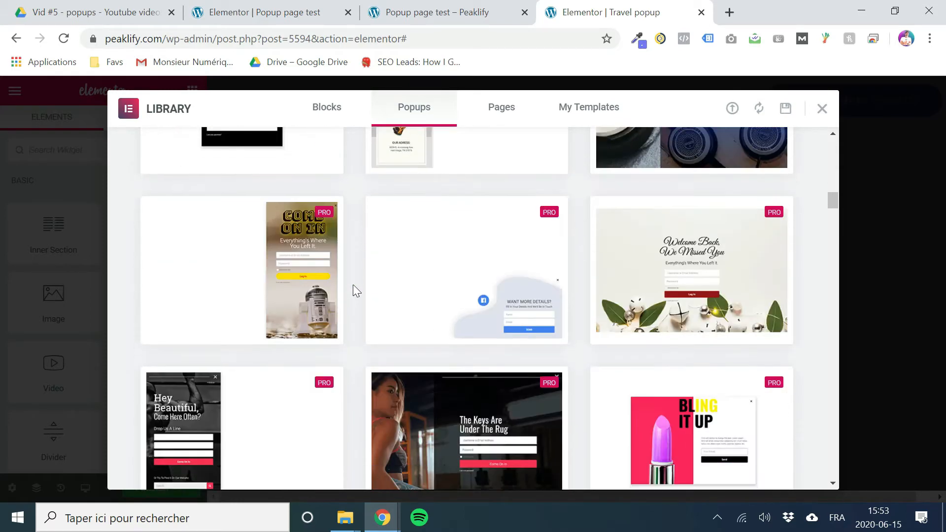
pyautogui.scroll(5, 353, 285)
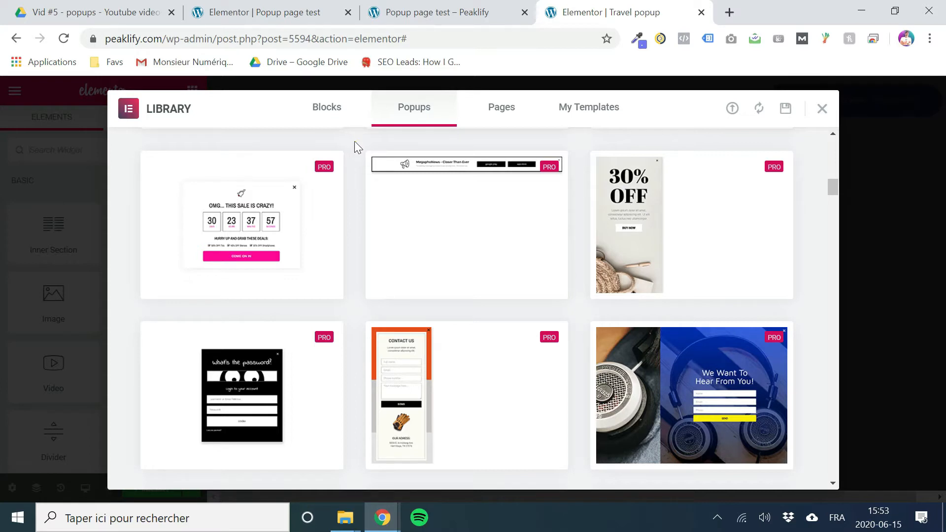
pyautogui.moveTo(227, 232)
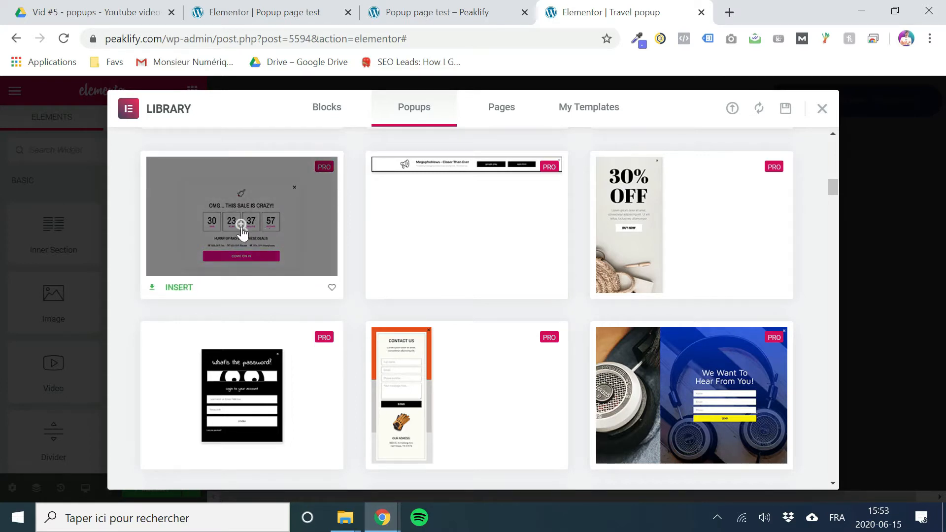
pyautogui.scroll(5, 359, 251)
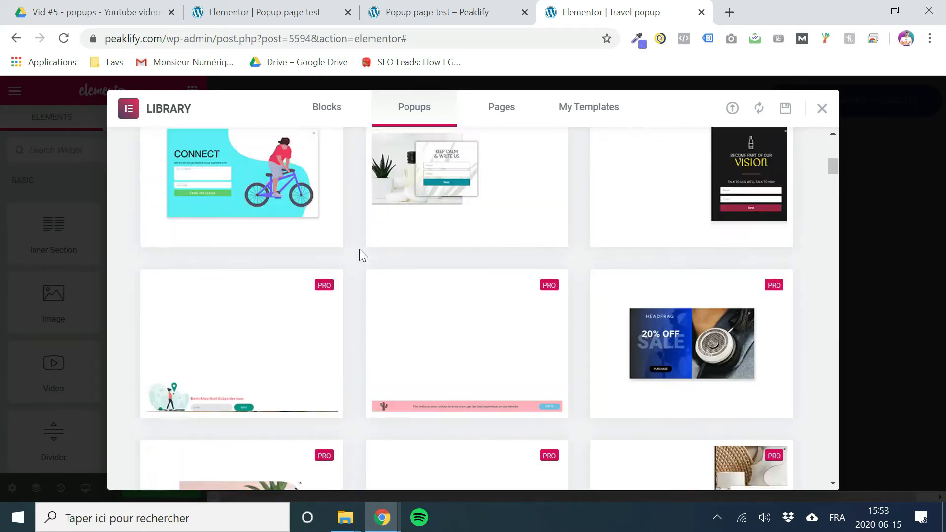
# Step: Search the popup library for "travel" and insert the 30% Off Eiffel Tower popup
pyautogui.scroll(5, 359, 249)
pyautogui.click(728, 155)
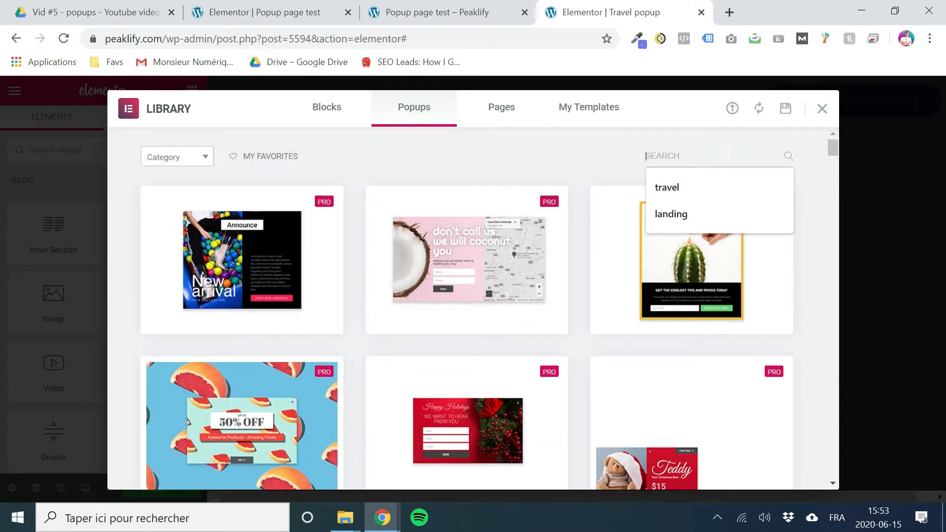
pyautogui.write('travel')
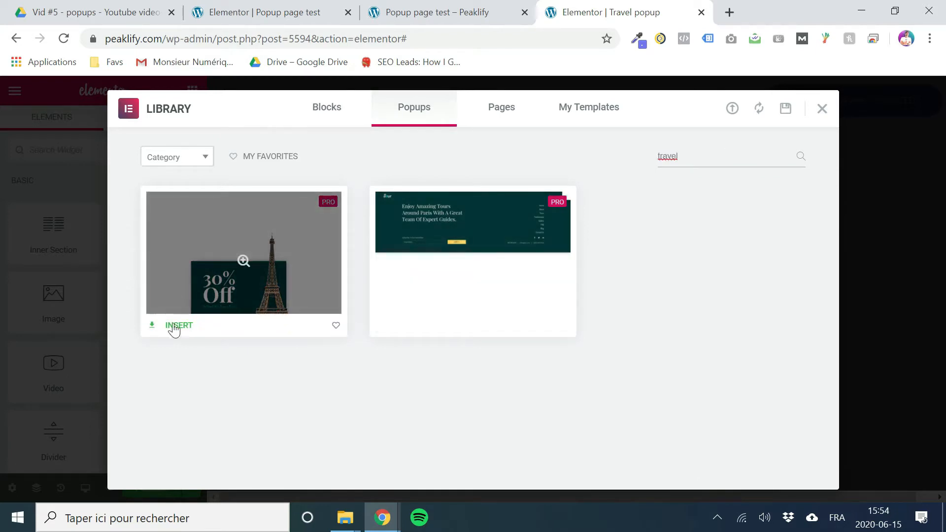
pyautogui.moveTo(169, 332)
pyautogui.click(172, 328)
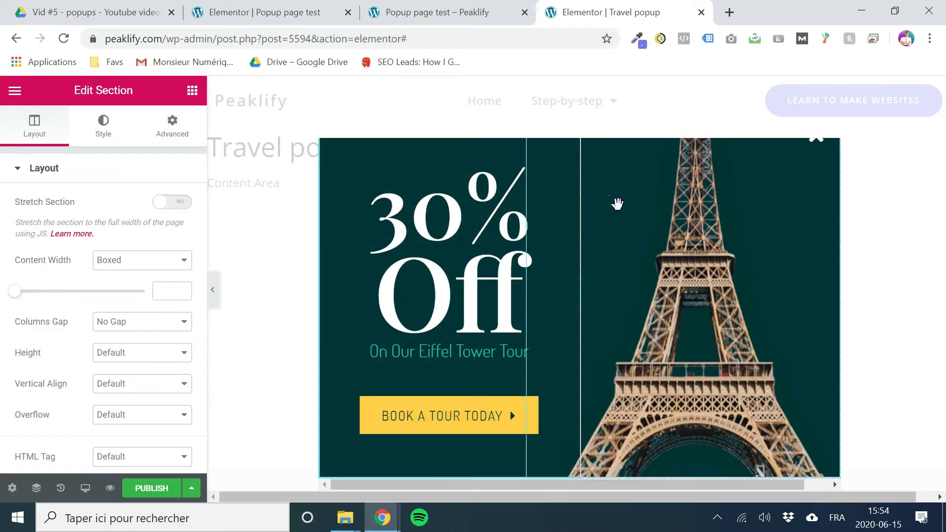
# Step: Set the Eiffel Tower image's position to Default in its advanced positioning settings
pyautogui.scroll(-3, 606, 240)
pyautogui.scroll(2, 523, 207)
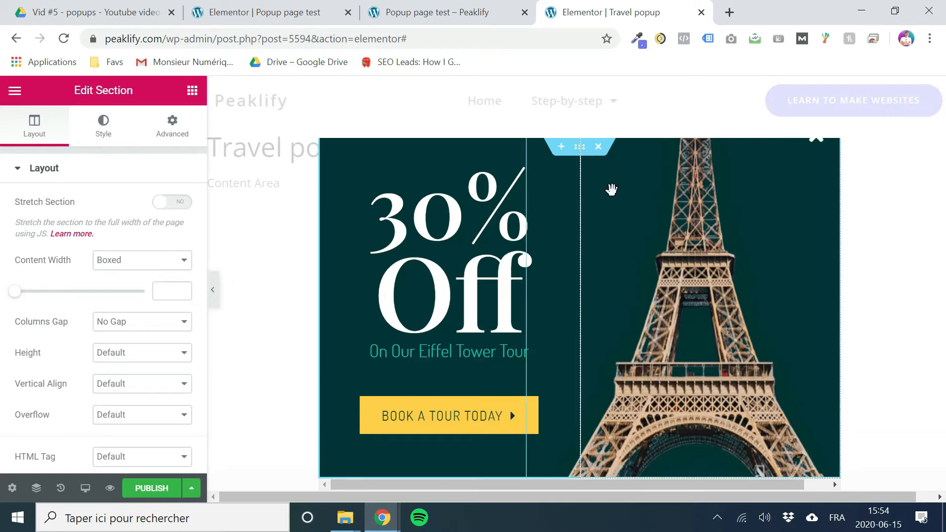
pyautogui.hotkey('ctrl', '-')
pyautogui.hotkey('ctrl', '-')
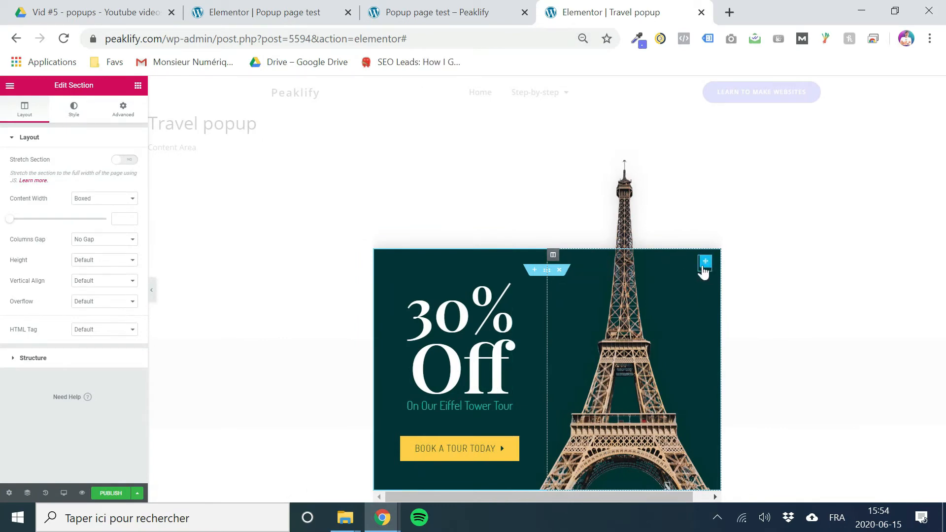
pyautogui.click(704, 264)
pyautogui.click(553, 255)
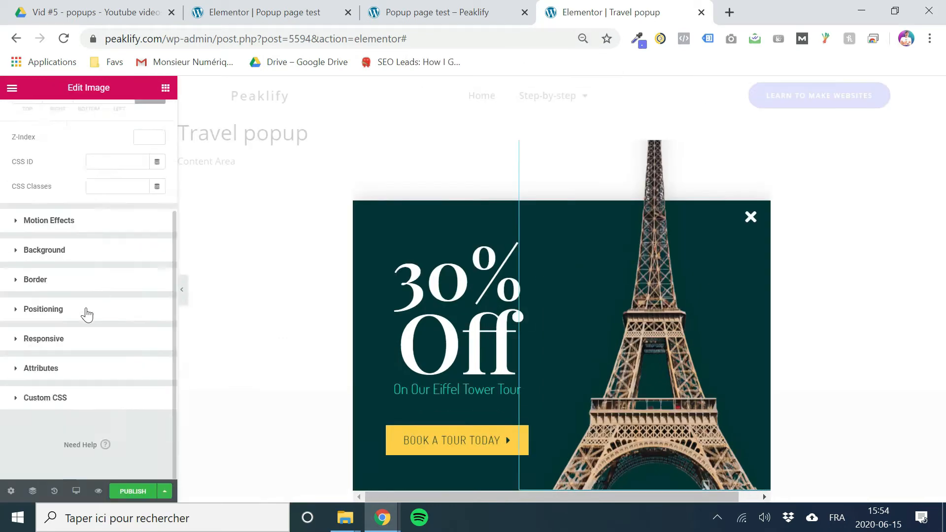
pyautogui.click(52, 218)
pyautogui.click(91, 405)
pyautogui.click(91, 326)
pyautogui.scroll(-2, 88, 335)
pyautogui.click(111, 344)
pyautogui.click(106, 359)
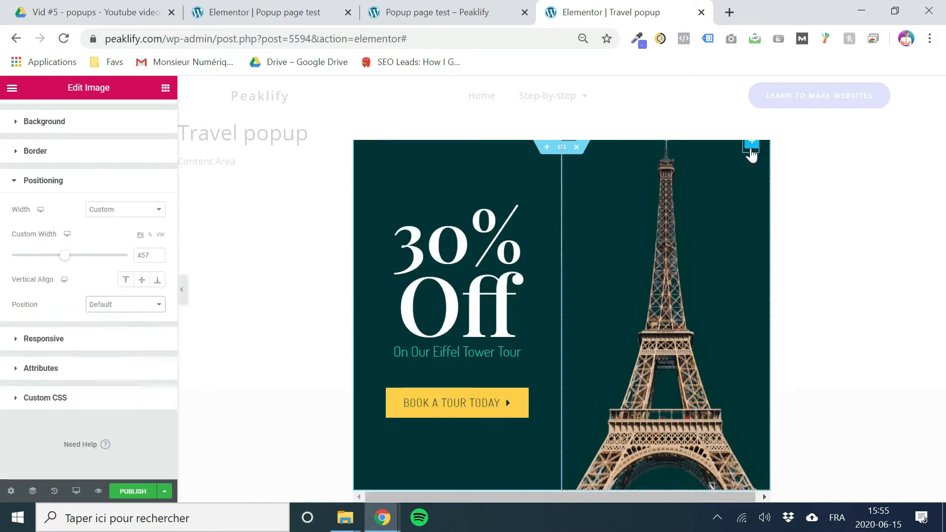
# Step: Set the close icon's top margin to 20 px and publish the popup without adding any display condition
pyautogui.click(749, 151)
pyautogui.click(146, 120)
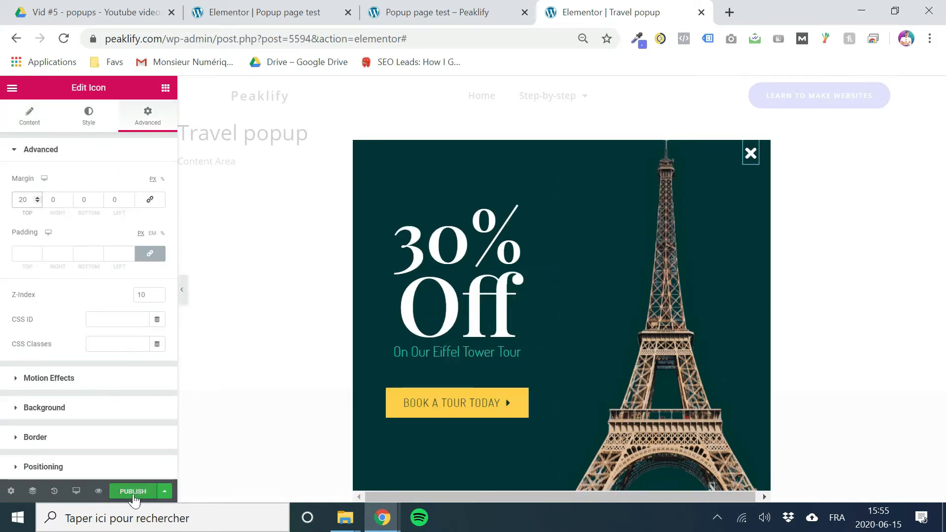
pyautogui.click(133, 493)
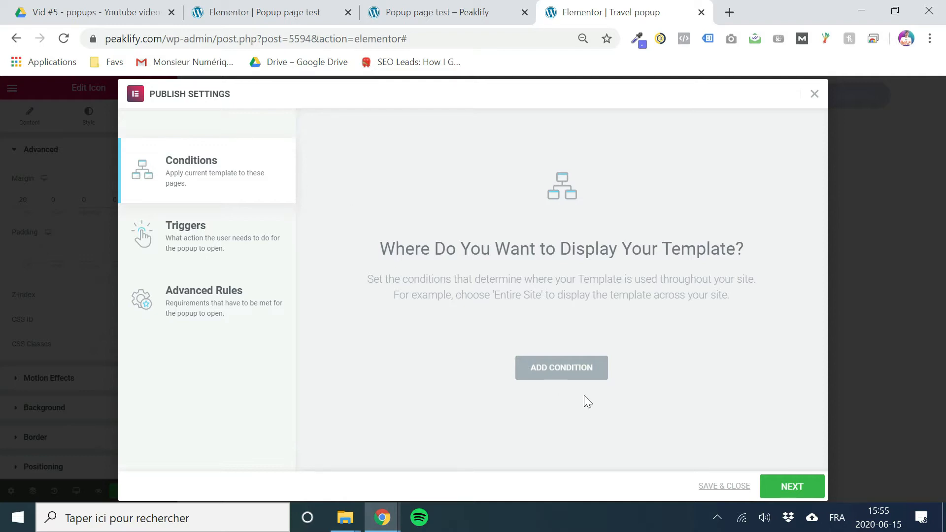
pyautogui.click(722, 493)
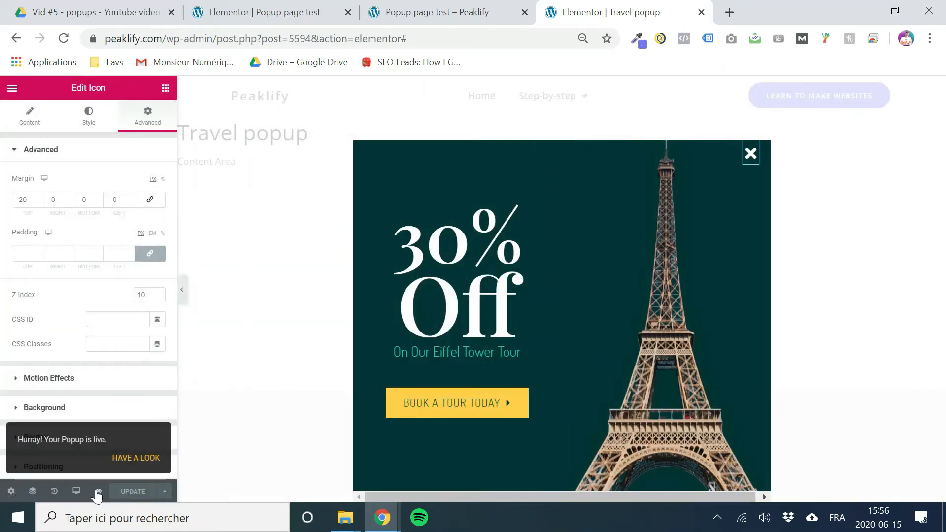
# Step: Preview the published travel popup in a separate browser tab and return to its editor
pyautogui.click(98, 492)
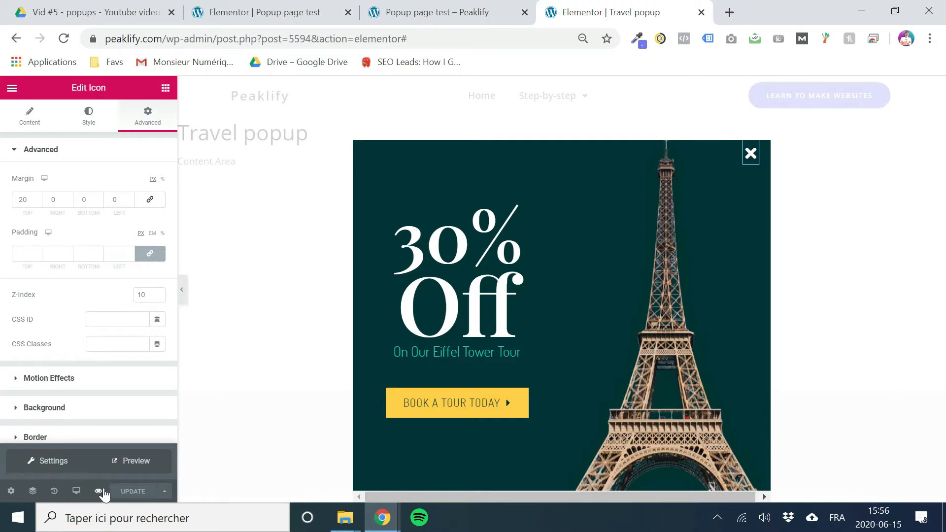
pyautogui.click(135, 460)
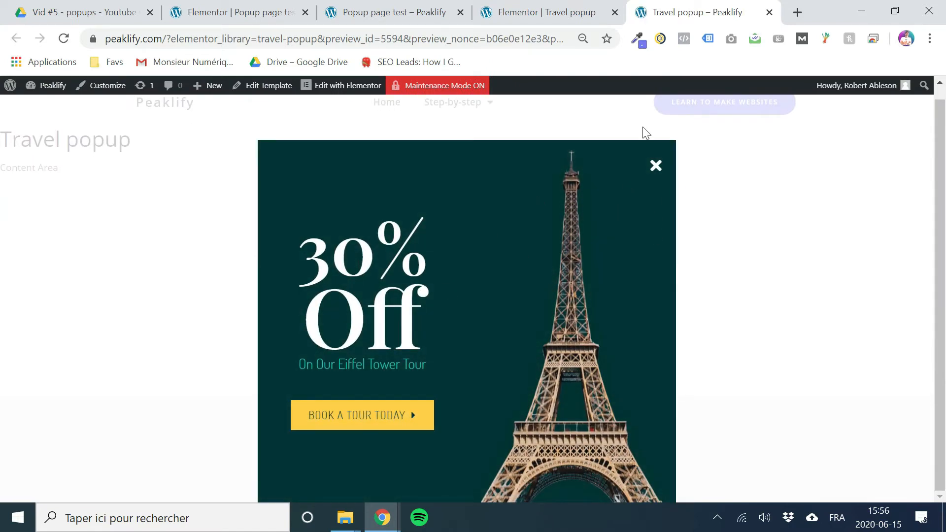
pyautogui.click(544, 12)
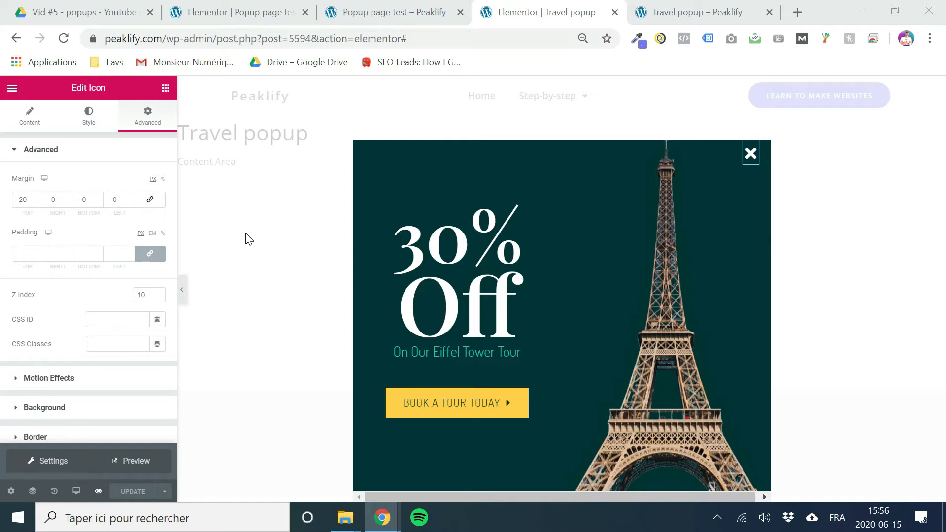
# Step: Review the popup test page's preview and its Elementor editor, and return to the travel popup's editor
pyautogui.click(375, 13)
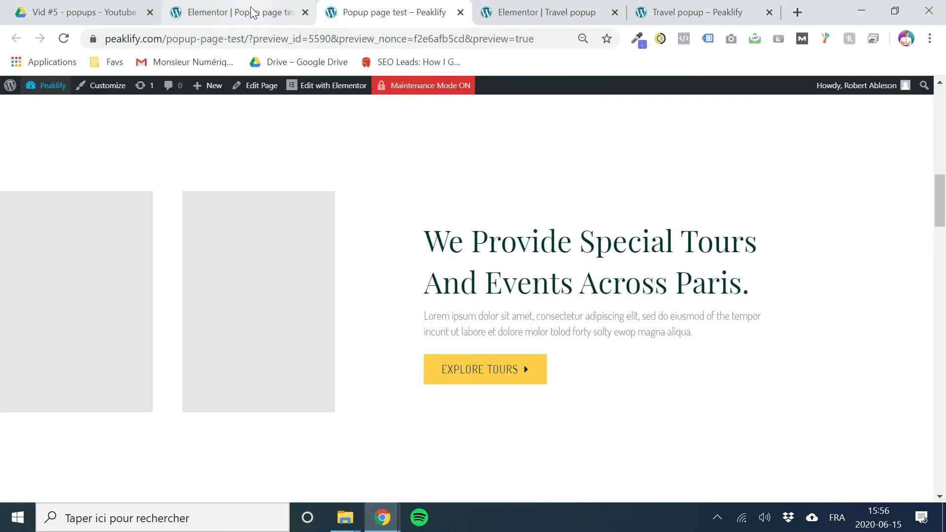
pyautogui.scroll(6, 305, 190)
pyautogui.scroll(8, 306, 189)
pyautogui.scroll(-15, 549, 179)
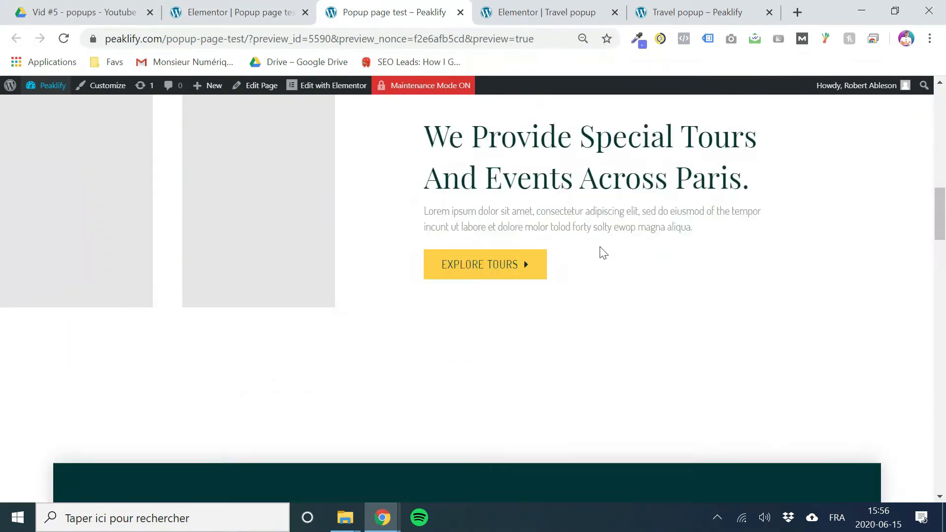
pyautogui.scroll(-3, 838, 241)
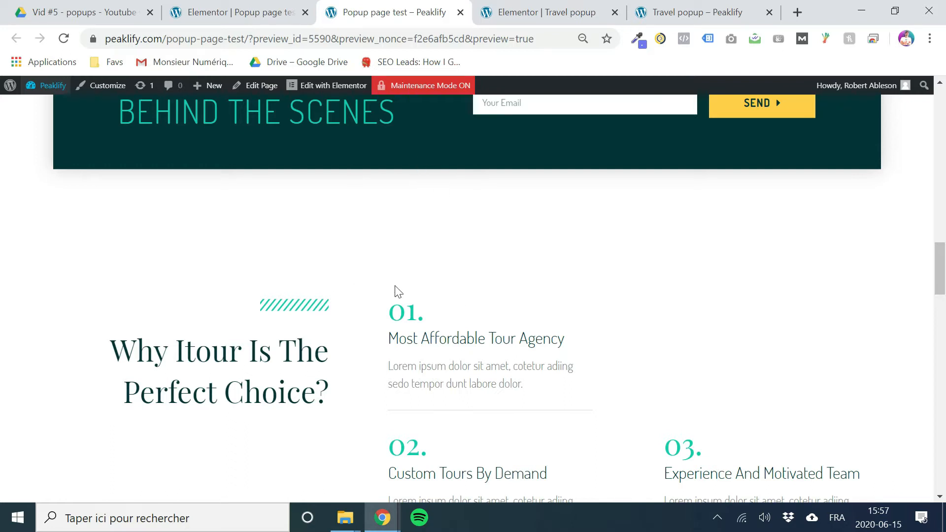
pyautogui.scroll(8, 390, 295)
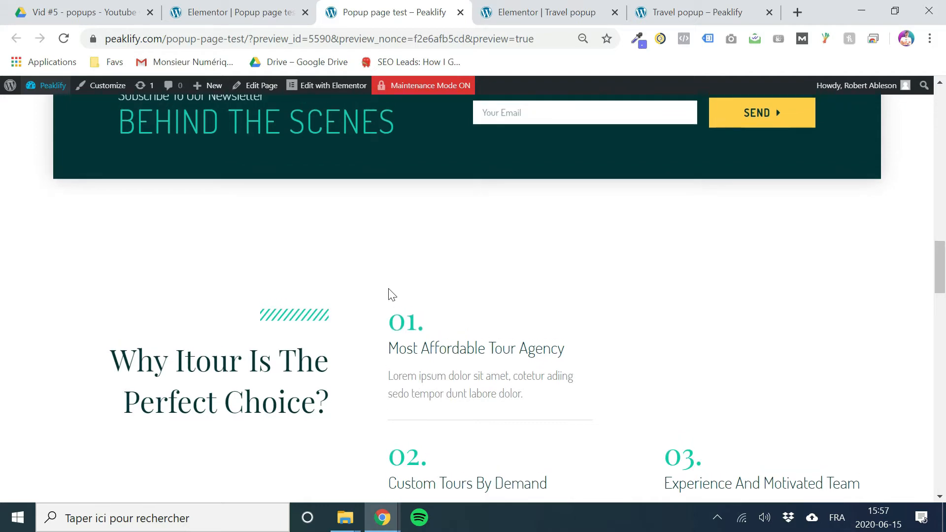
pyautogui.scroll(-10, 402, 307)
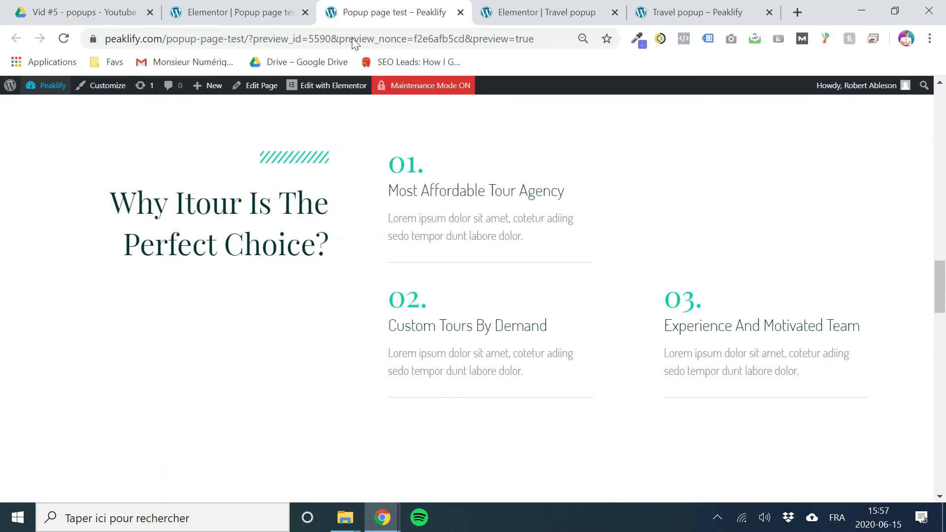
pyautogui.click(235, 13)
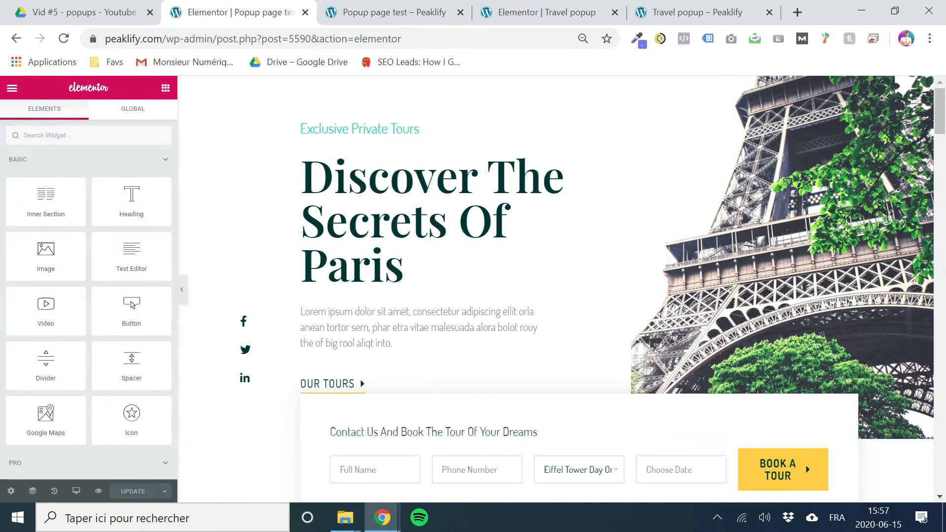
pyautogui.click(547, 12)
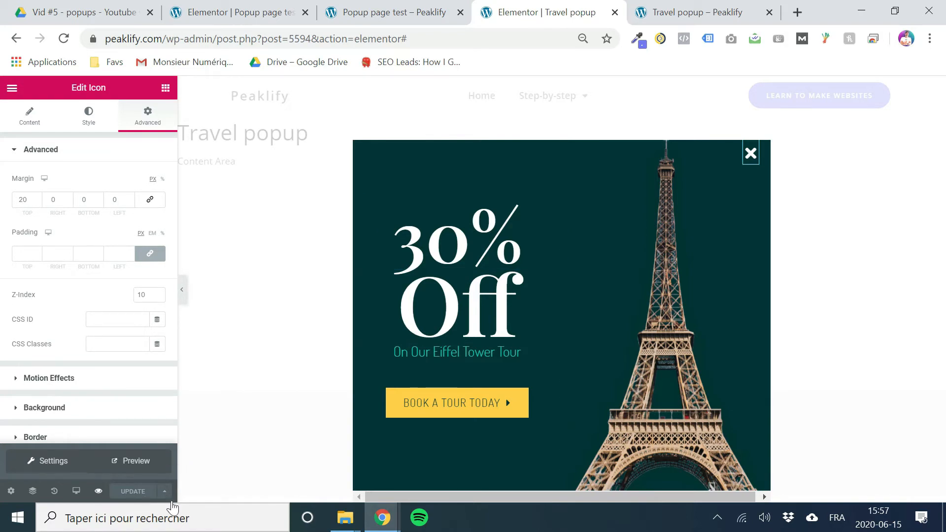
# Step: Open the travel popup's display conditions at 100% browser zoom and add an Include condition
pyautogui.hotkey('ctrl', '+')
pyautogui.hotkey('ctrl', '+')
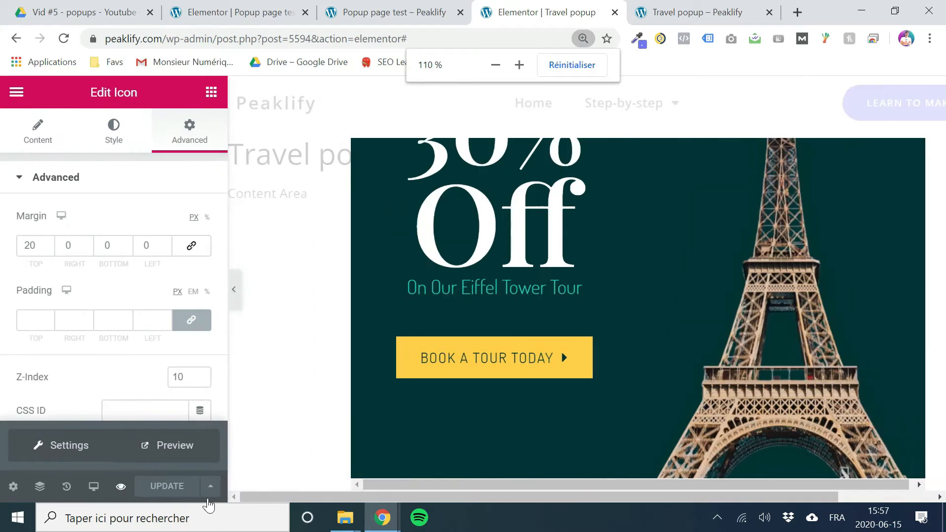
pyautogui.hotkey('ctrl', '-')
pyautogui.hotkey('ctrl', '-')
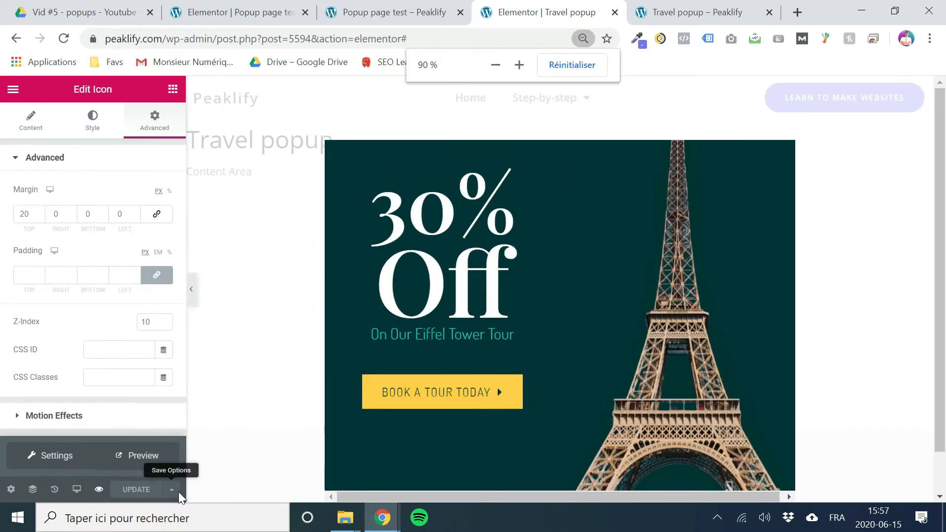
pyautogui.hotkey('ctrl', '+')
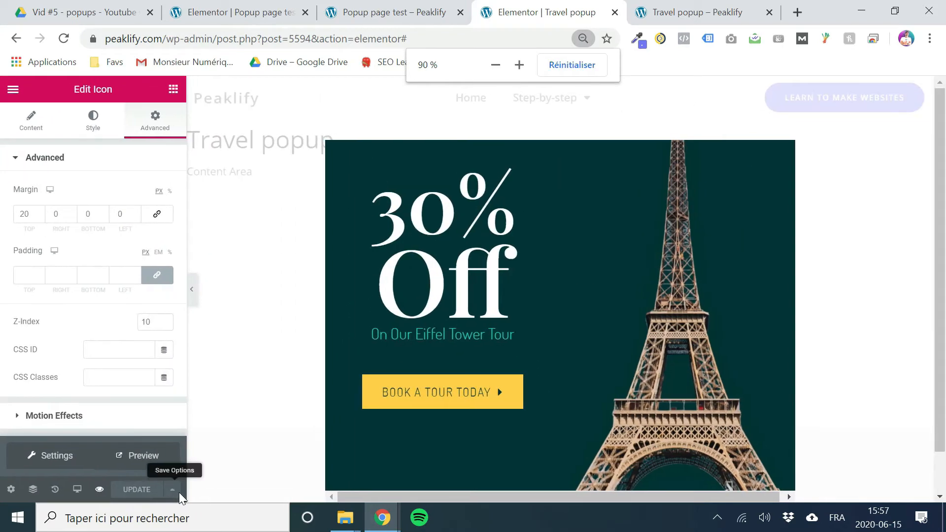
pyautogui.hotkey('ctrl', '+')
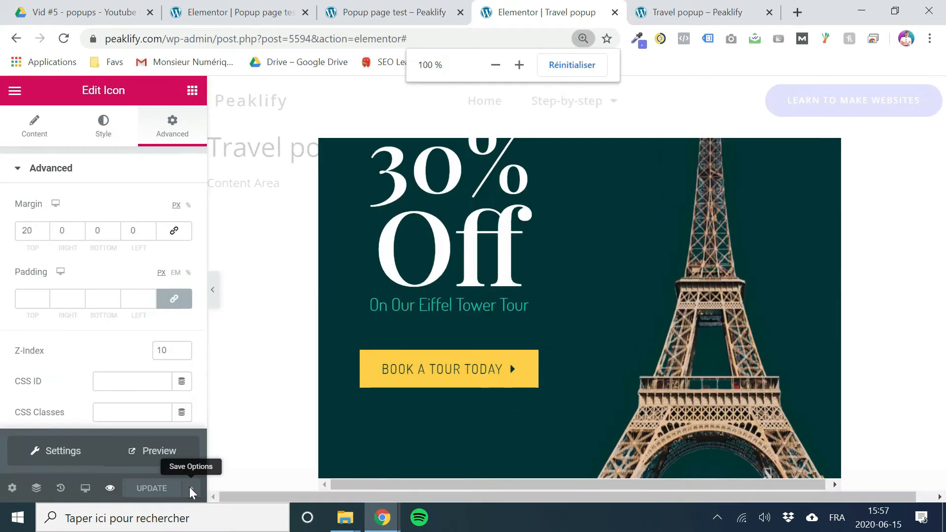
pyautogui.click(191, 489)
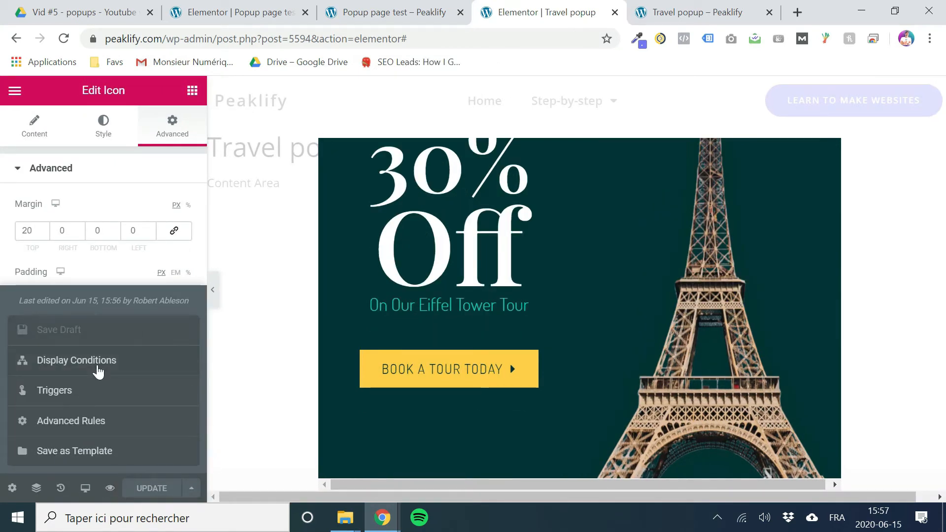
pyautogui.click(98, 371)
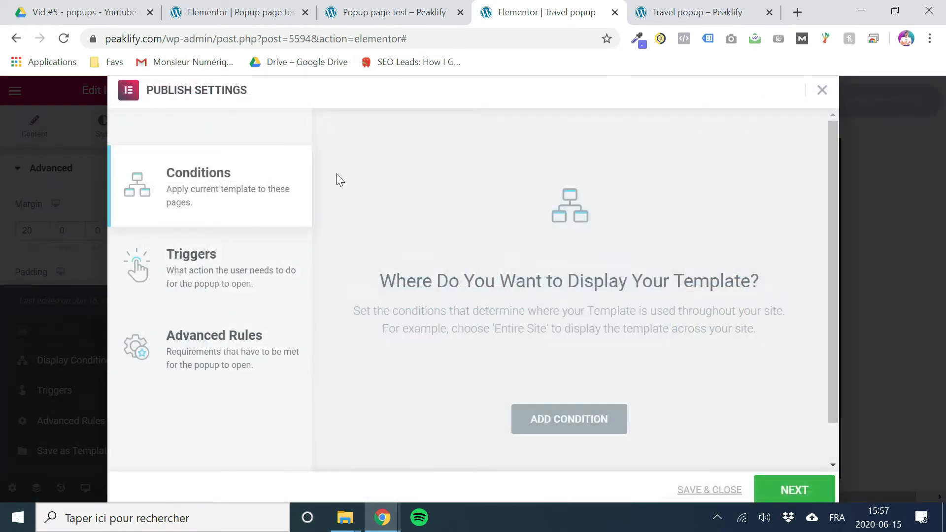
pyautogui.click(553, 427)
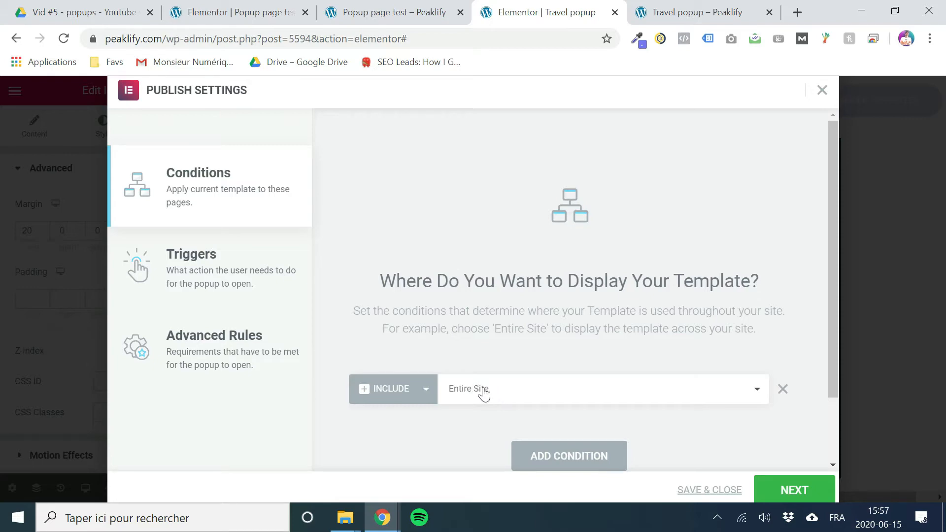
# Step: Check the popup preview and the test page, shorten the test page address to peaklify.com/popup-page-test/, and return to the popup conditions
pyautogui.click(678, 11)
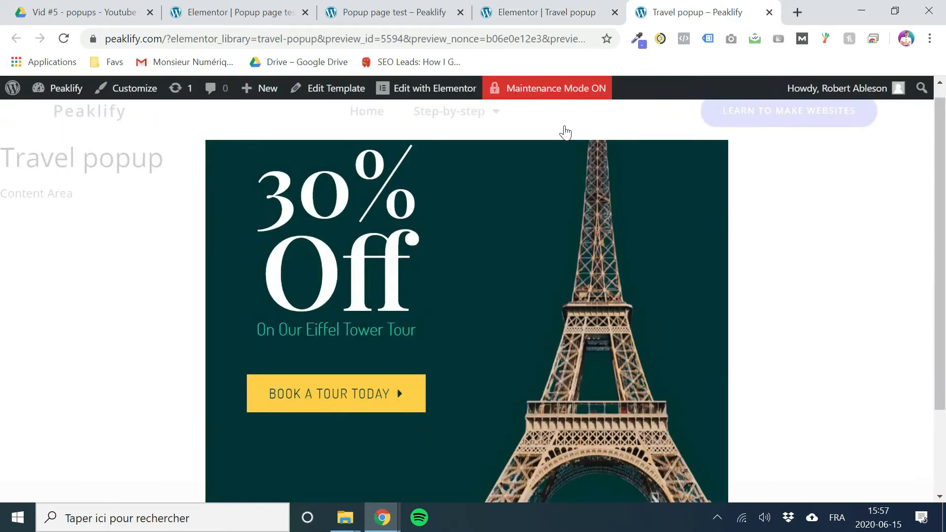
pyautogui.click(393, 11)
pyautogui.scroll(20, 369, 258)
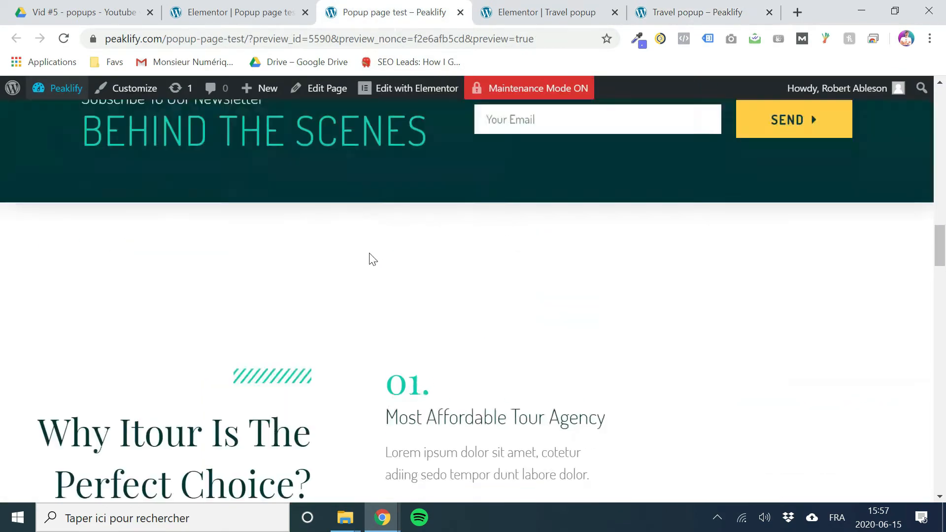
pyautogui.moveTo(250, 38); pyautogui.dragTo(725, 30)
pyautogui.press('BackSpace')
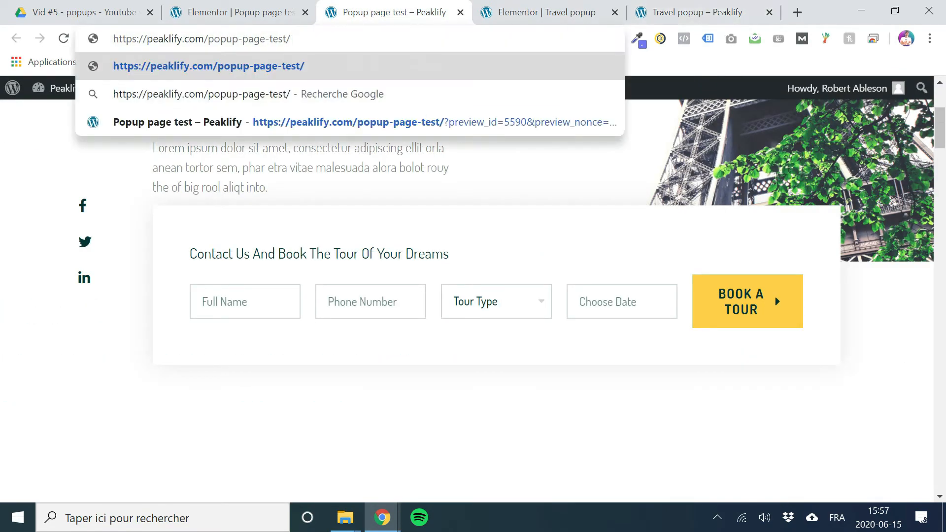
pyautogui.click(579, 14)
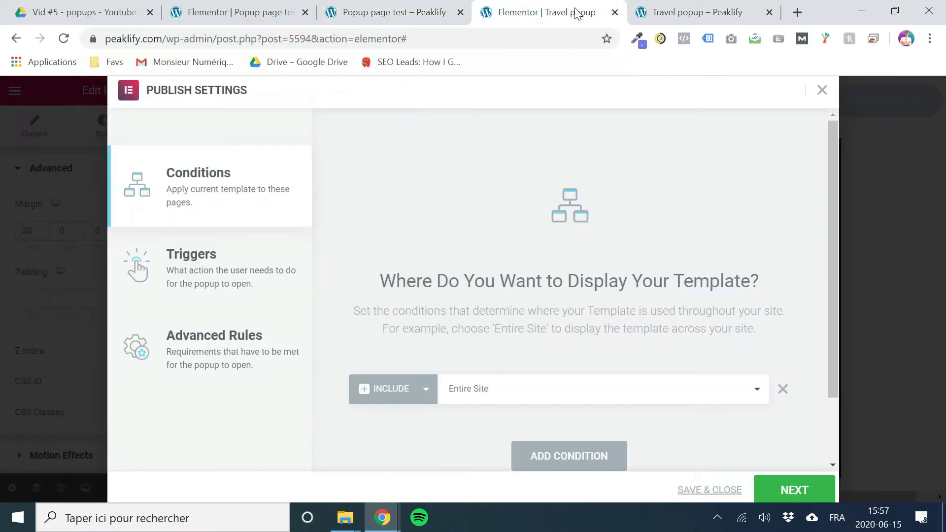
# Step: Set the Include display condition to Singular with Pages as the content type
pyautogui.click(498, 400)
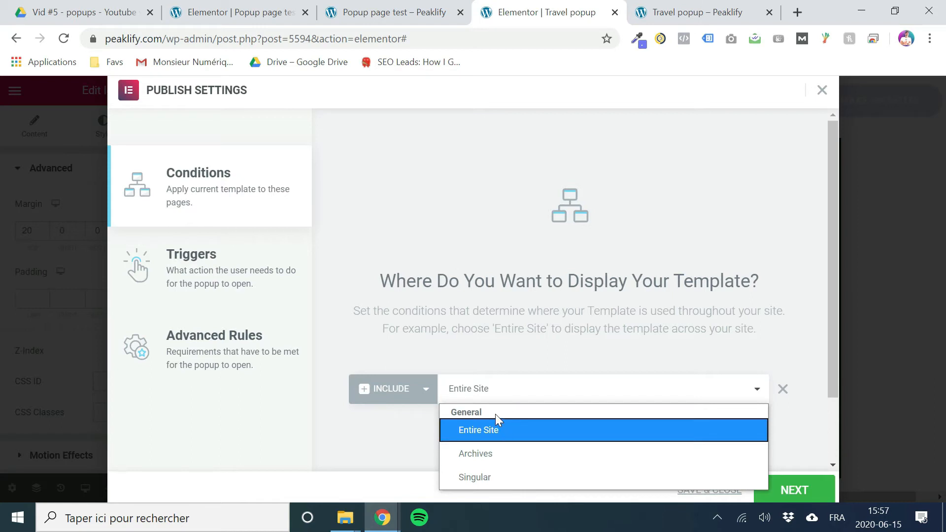
pyautogui.click(482, 475)
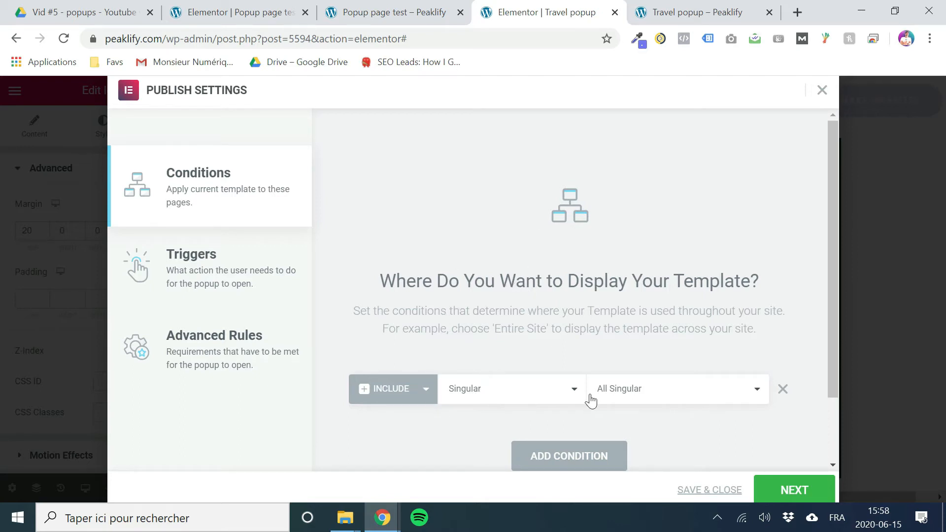
pyautogui.click(654, 399)
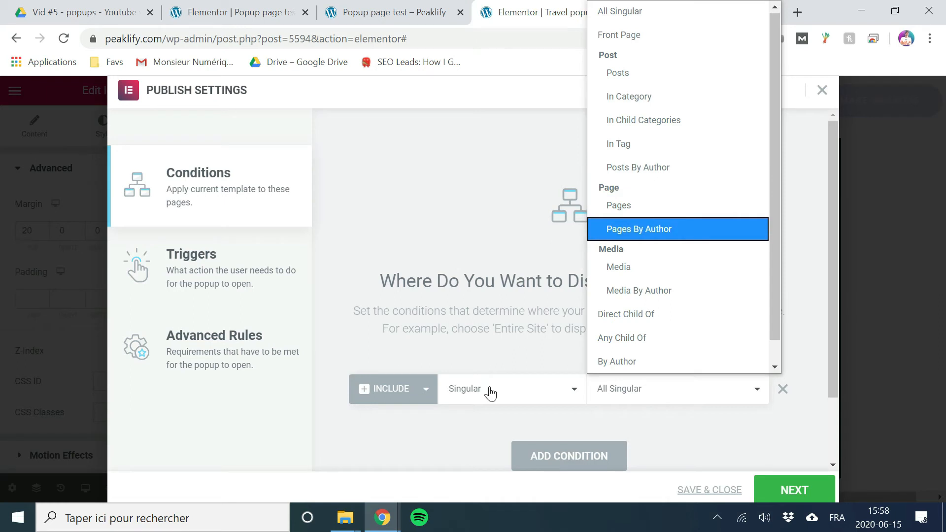
pyautogui.click(643, 204)
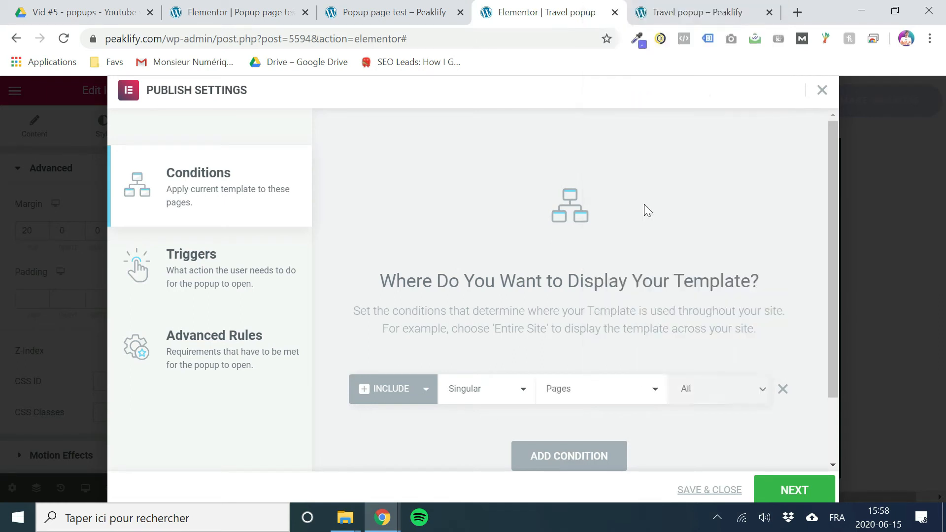
# Step: Review the page, scope and content type options available for the Include display condition
pyautogui.click(729, 387)
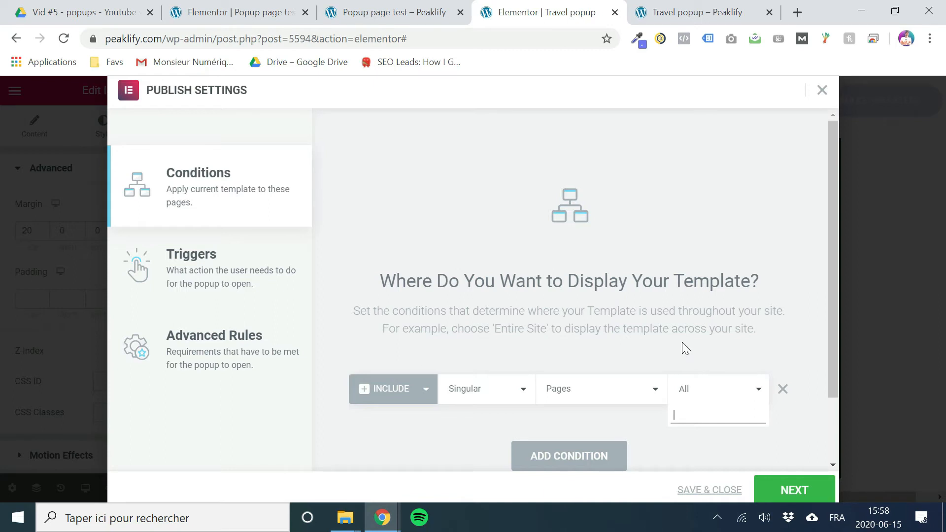
pyautogui.click(512, 317)
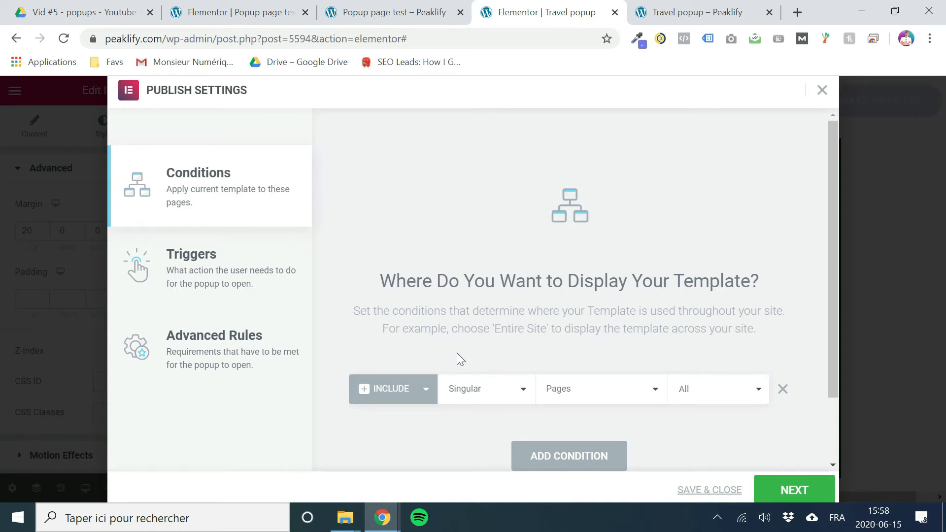
pyautogui.click(468, 392)
pyautogui.click(522, 390)
pyautogui.click(602, 392)
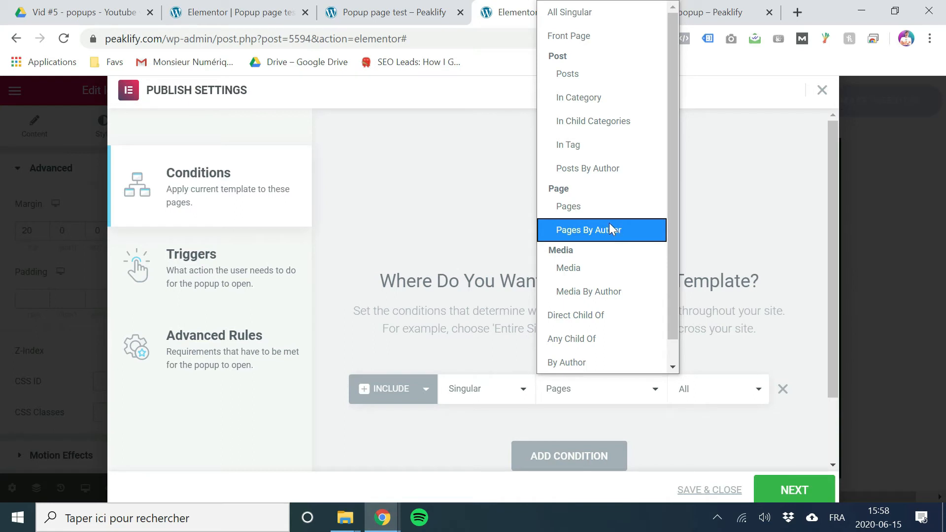
pyautogui.scroll(-1, 594, 261)
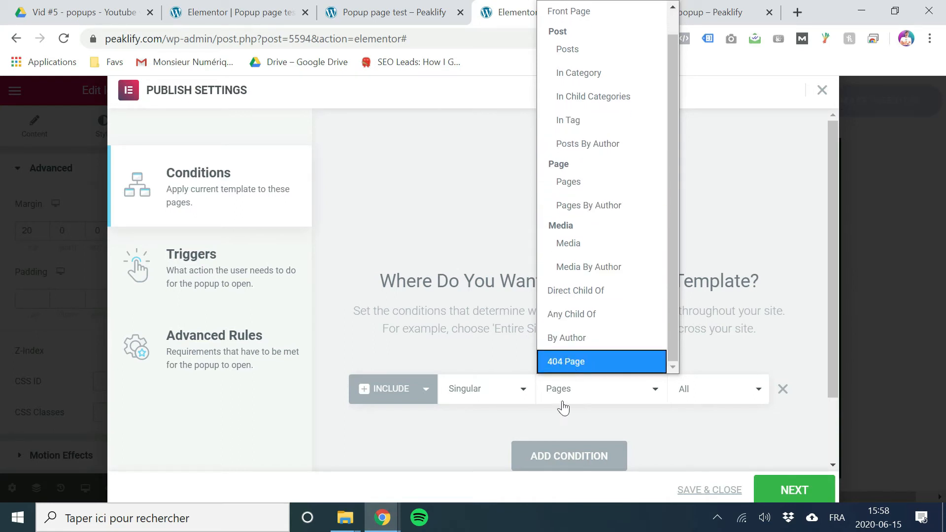
# Step: Limit the Include condition to the page "Popup page test", checking the page's name in its open preview
pyautogui.click(694, 397)
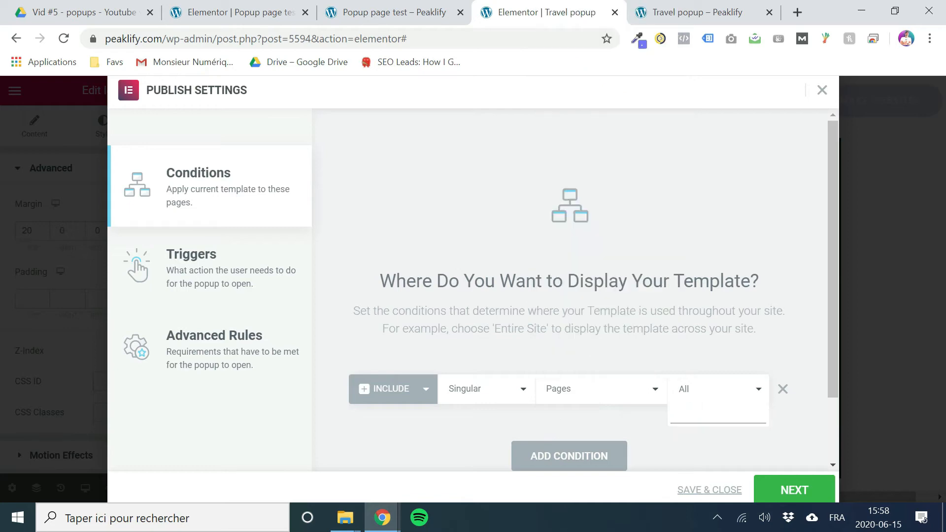
pyautogui.click(360, 18)
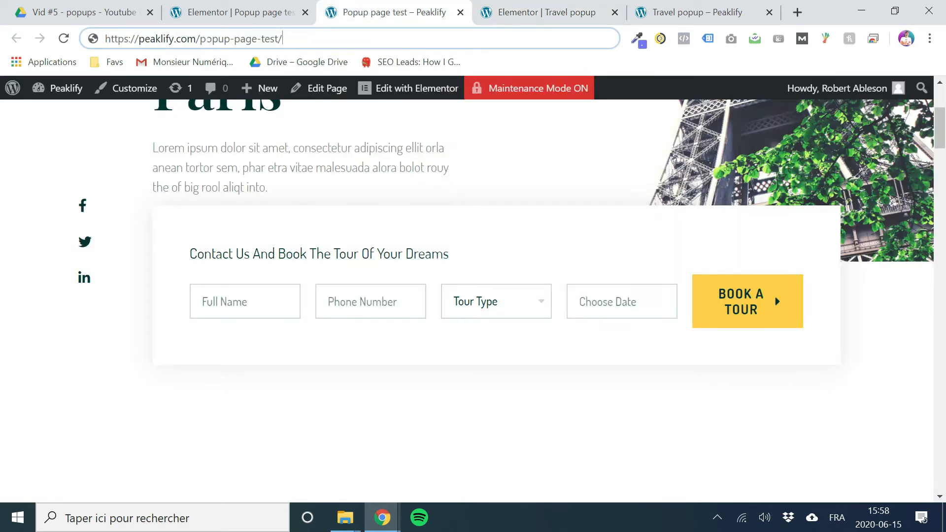
pyautogui.click(514, 19)
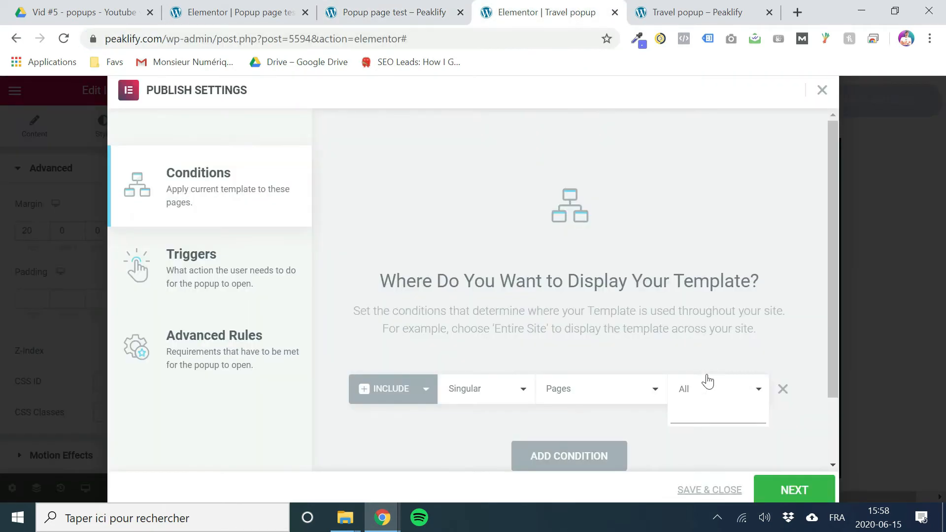
pyautogui.write('popup')
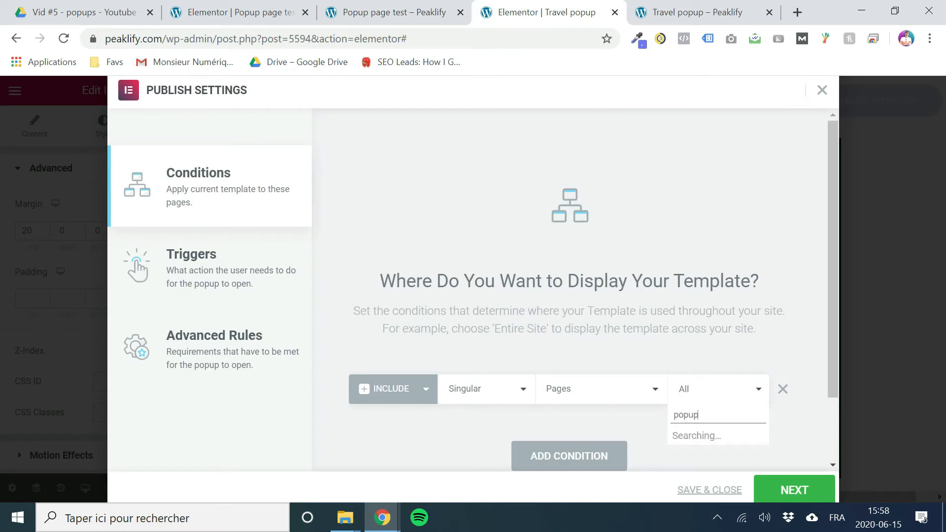
pyautogui.write(' page t')
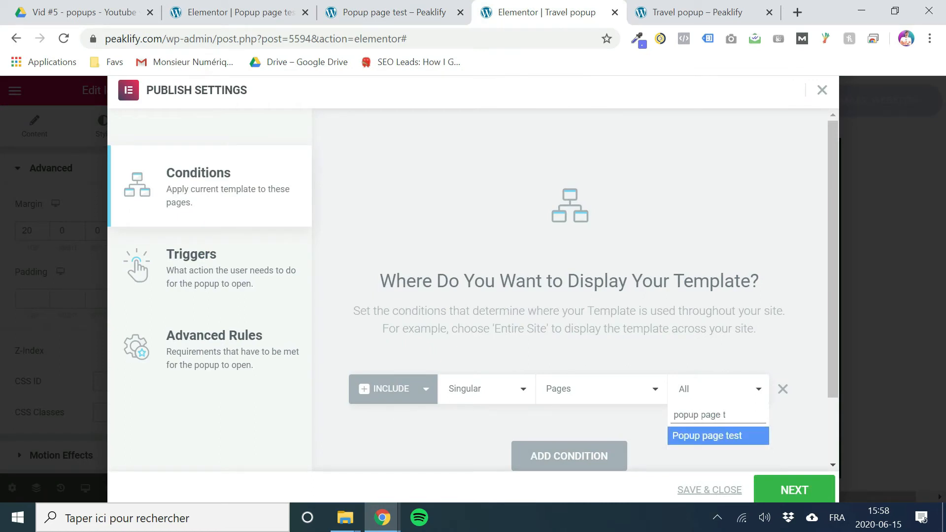
pyautogui.click(692, 436)
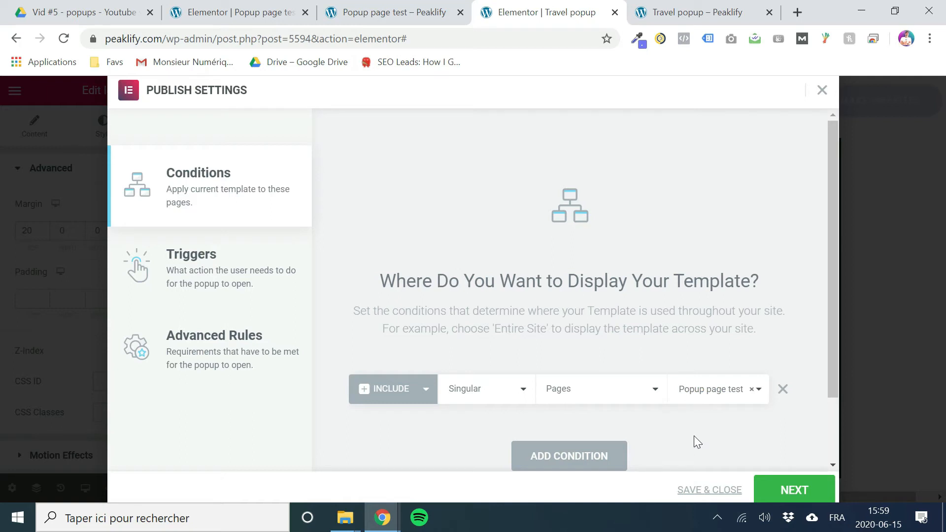
# Step: Continue to the popup triggers, check the top of the test page, and enable On Scroll with direction Down within 50%
pyautogui.click(787, 488)
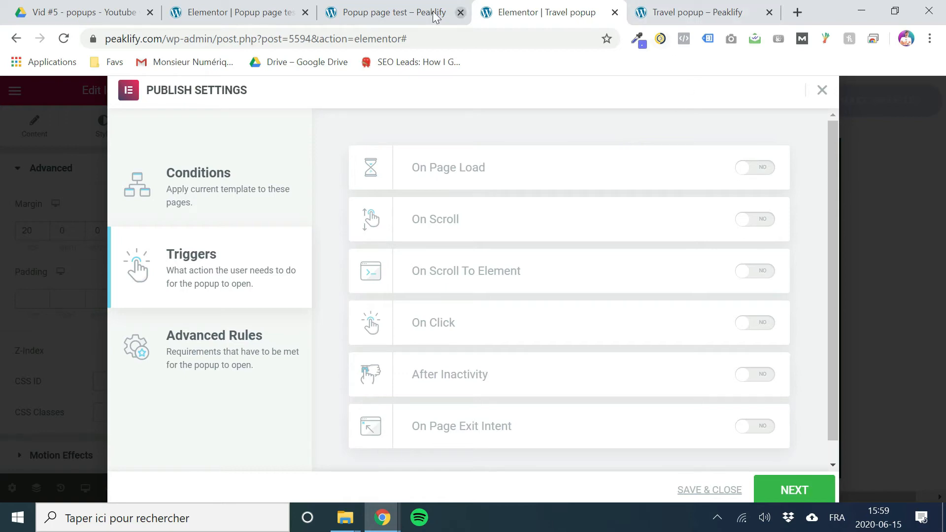
pyautogui.click(365, 11)
pyautogui.scroll(4, 427, 406)
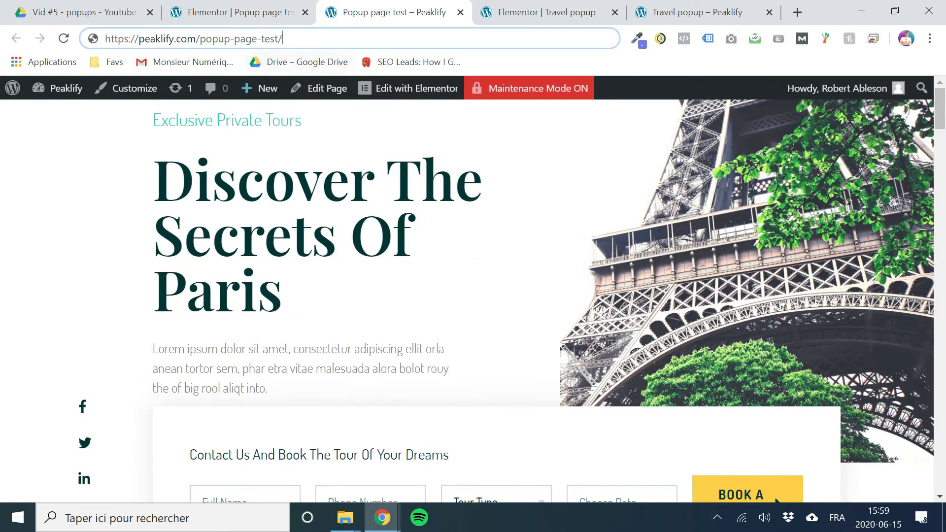
pyautogui.click(531, 14)
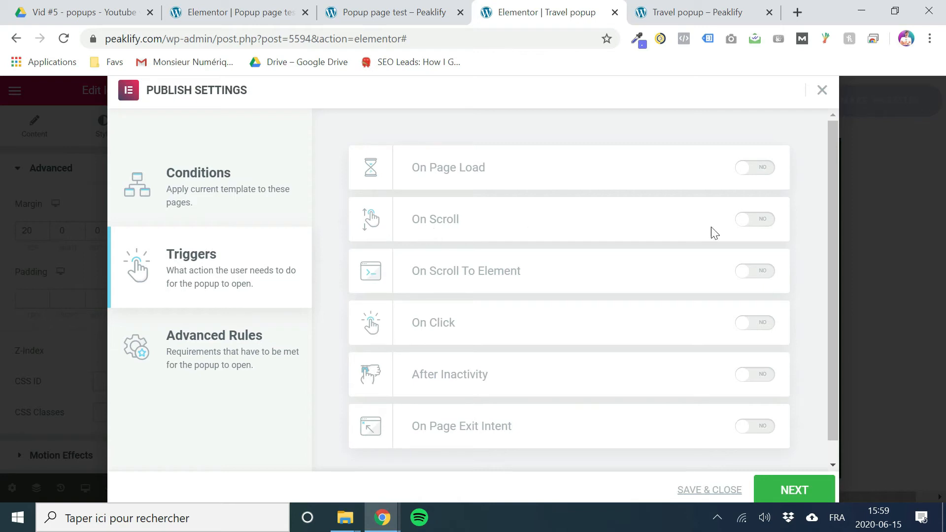
pyautogui.click(759, 225)
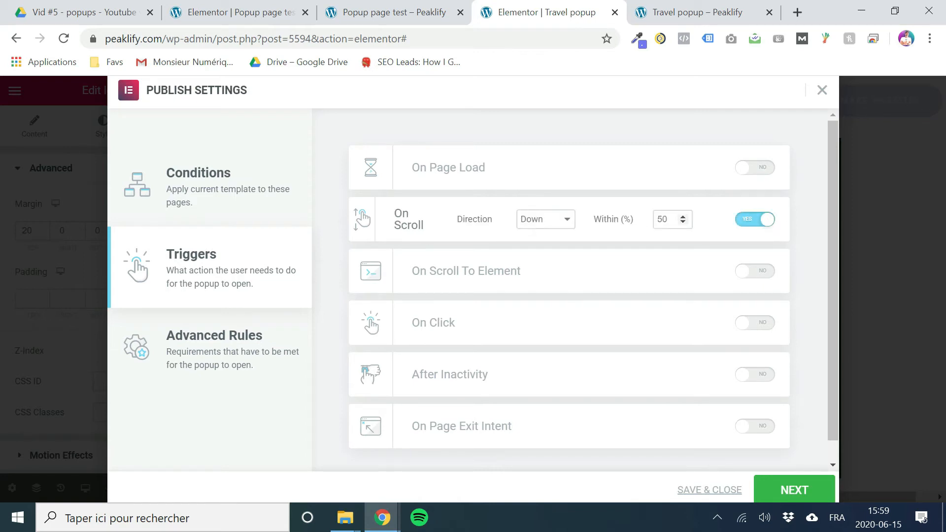
pyautogui.click(624, 224)
pyautogui.click(627, 191)
# Step: Review the popup's advanced rules, leave them all off, and save and close the publish settings
pyautogui.click(770, 493)
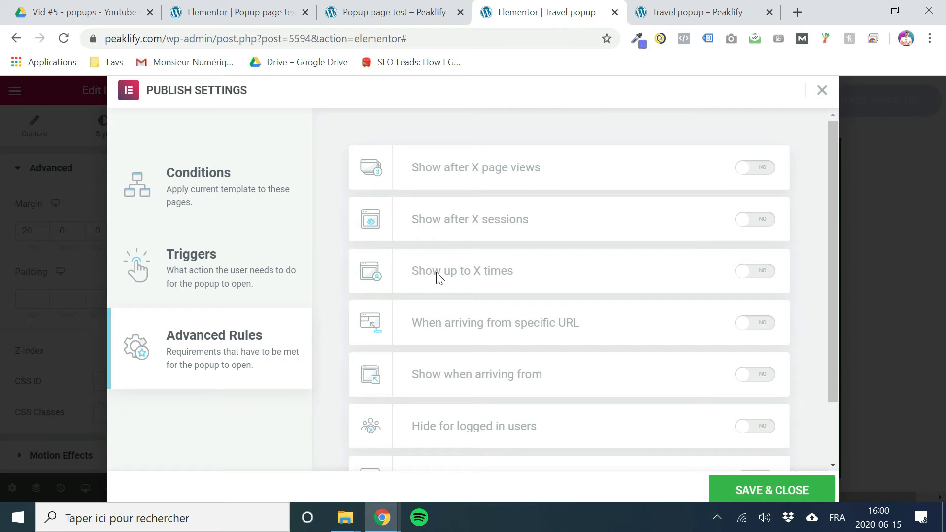
pyautogui.scroll(-2, 502, 259)
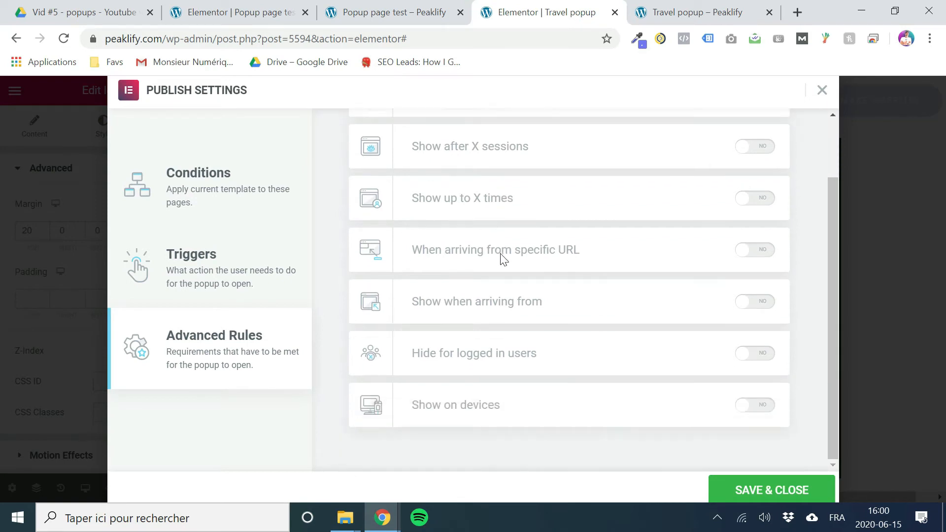
pyautogui.scroll(2, 525, 233)
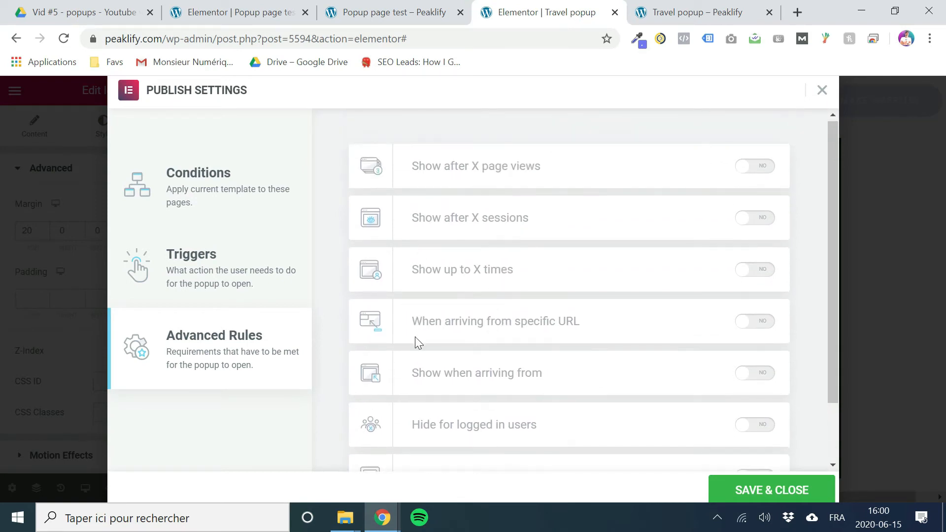
pyautogui.scroll(-2, 416, 338)
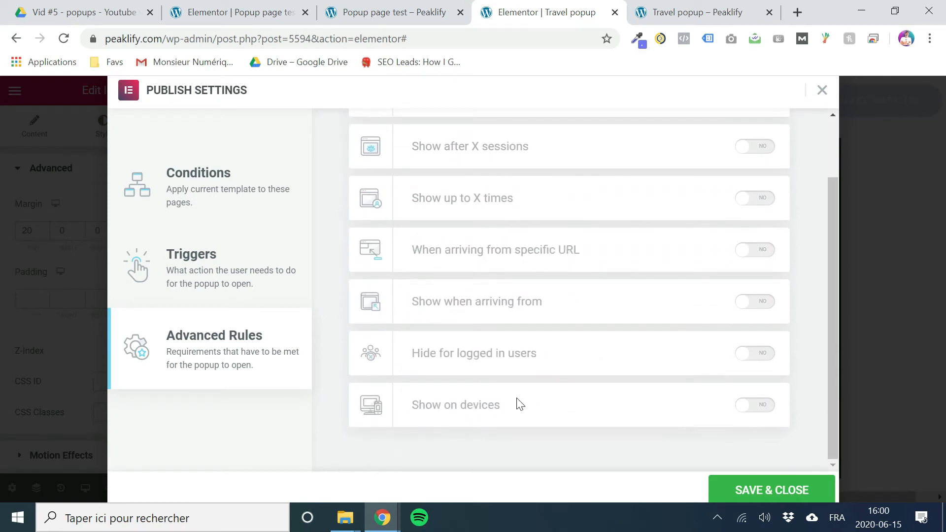
pyautogui.click(772, 490)
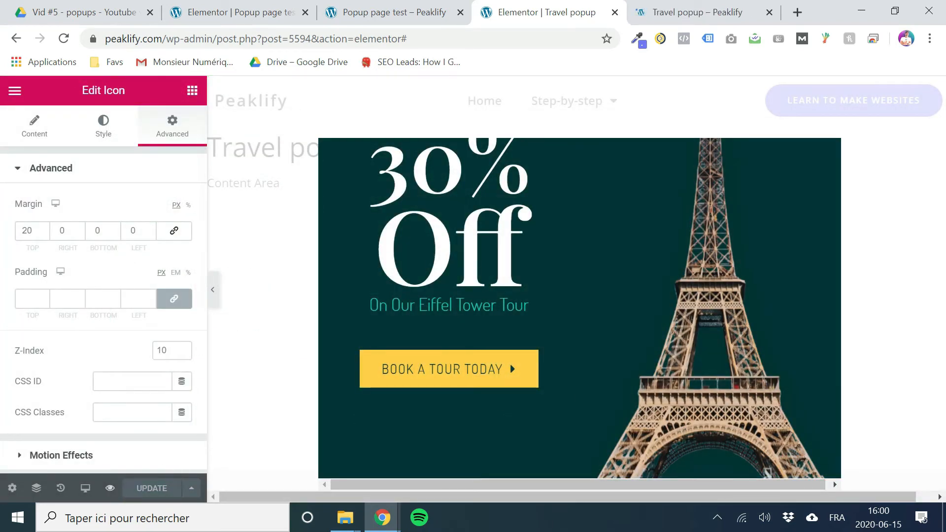
# Step: Test the popup's scroll trigger by going past the halfway point of the popup test page's preview
pyautogui.click(384, 12)
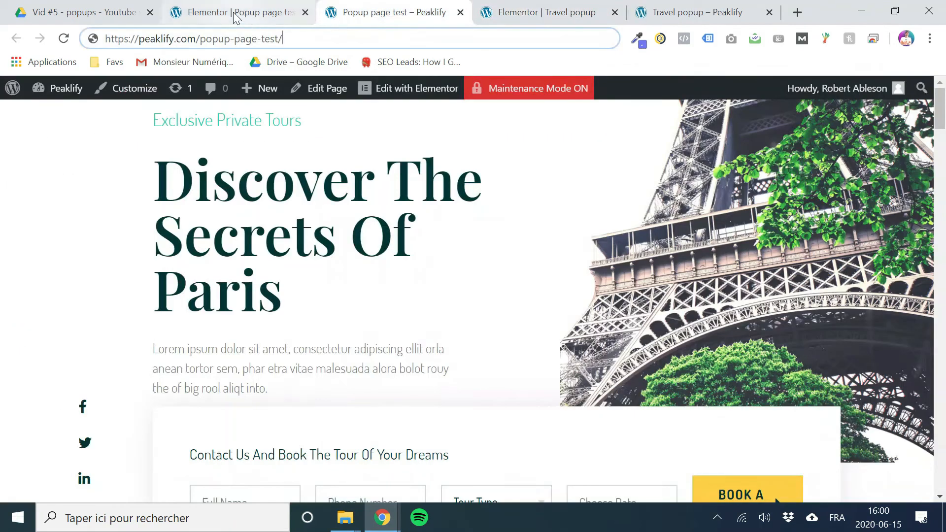
pyautogui.click(236, 15)
pyautogui.click(343, 15)
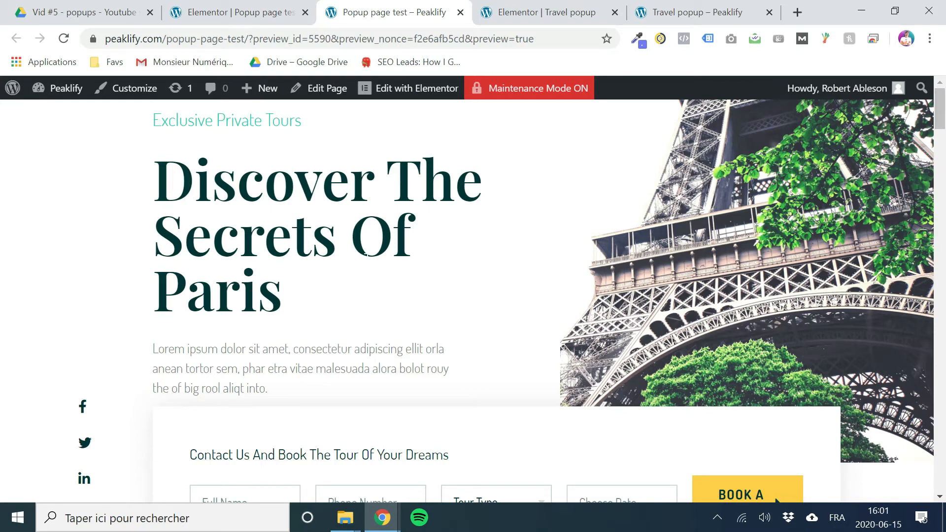
pyautogui.scroll(-4, 371, 256)
pyautogui.scroll(4, 370, 256)
pyautogui.scroll(-10, 370, 288)
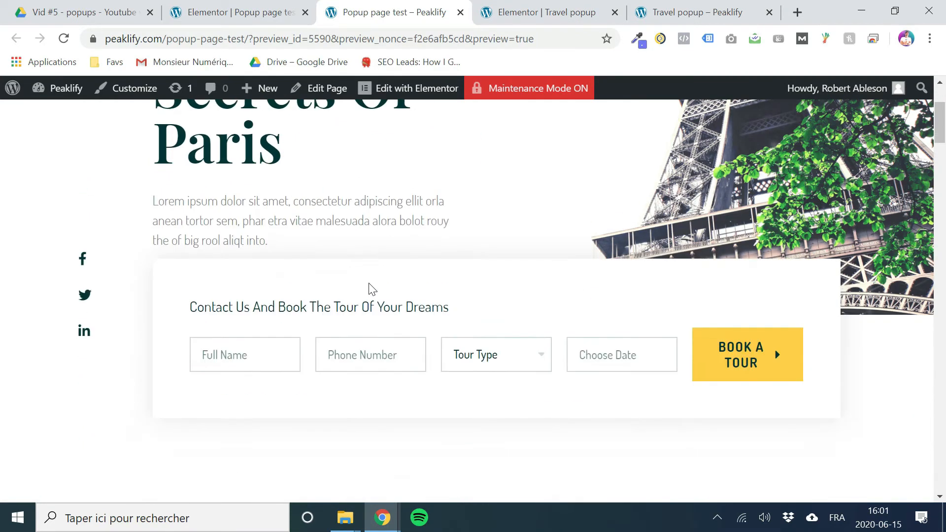
pyautogui.scroll(-10, 351, 281)
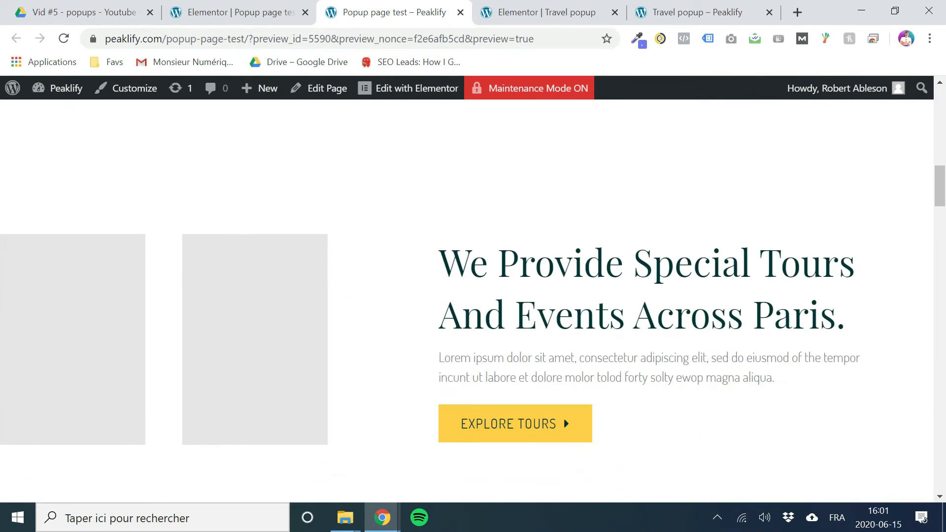
pyautogui.scroll(-9, 349, 272)
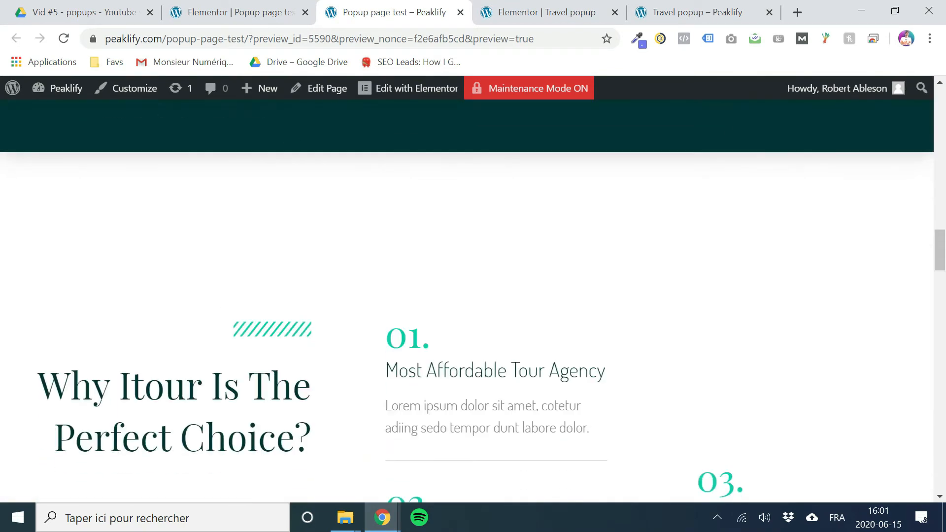
pyautogui.scroll(-3, 350, 274)
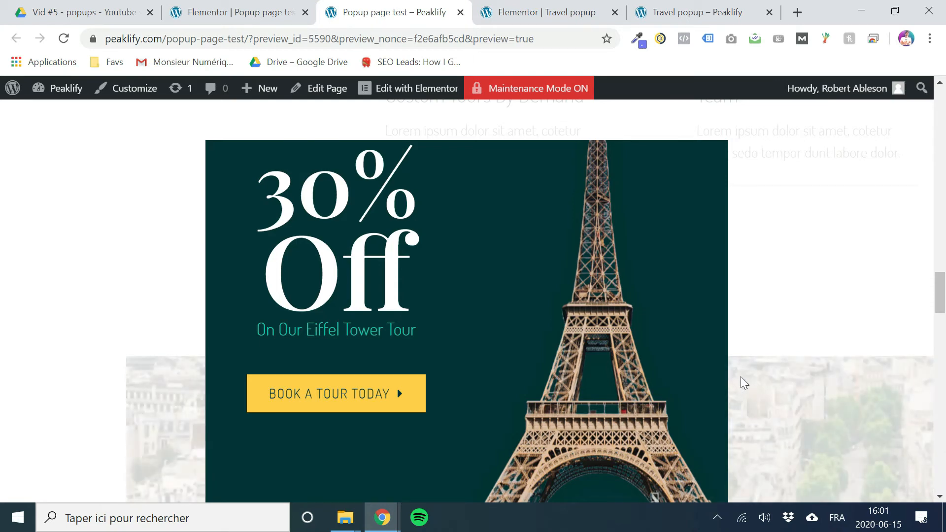
# Step: Copy the About Us button in the Elementor editor of the popup test page
pyautogui.hotkey('ctrl', 'shift', 'Tab')
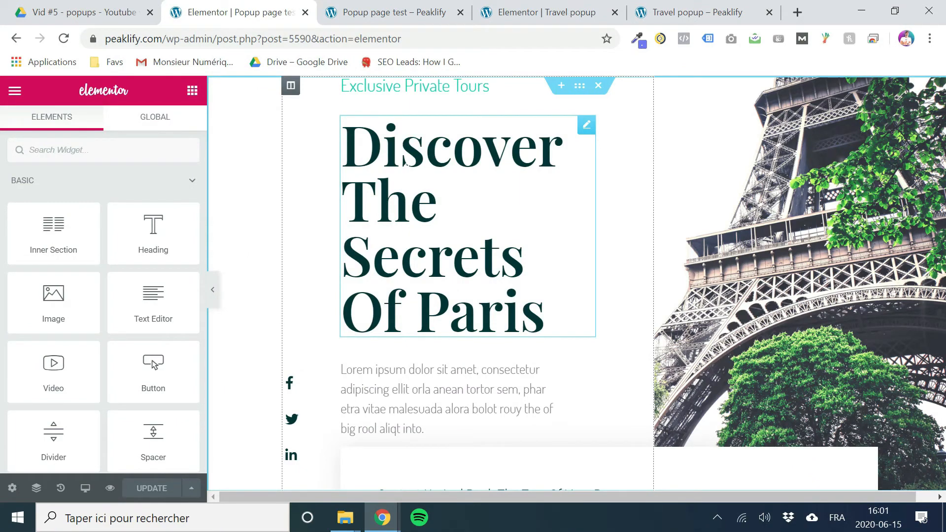
pyautogui.scroll(-20, 404, 163)
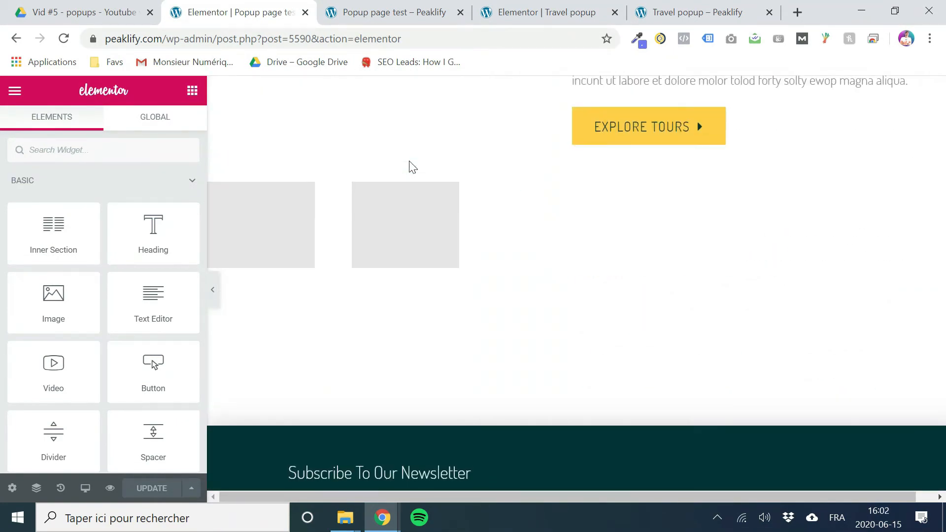
pyautogui.scroll(-15, 413, 167)
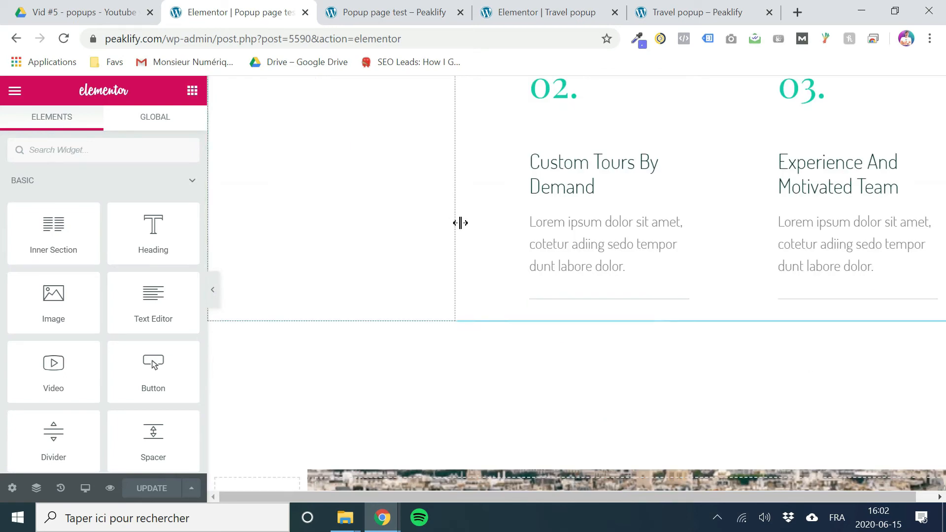
pyautogui.scroll(10, 471, 266)
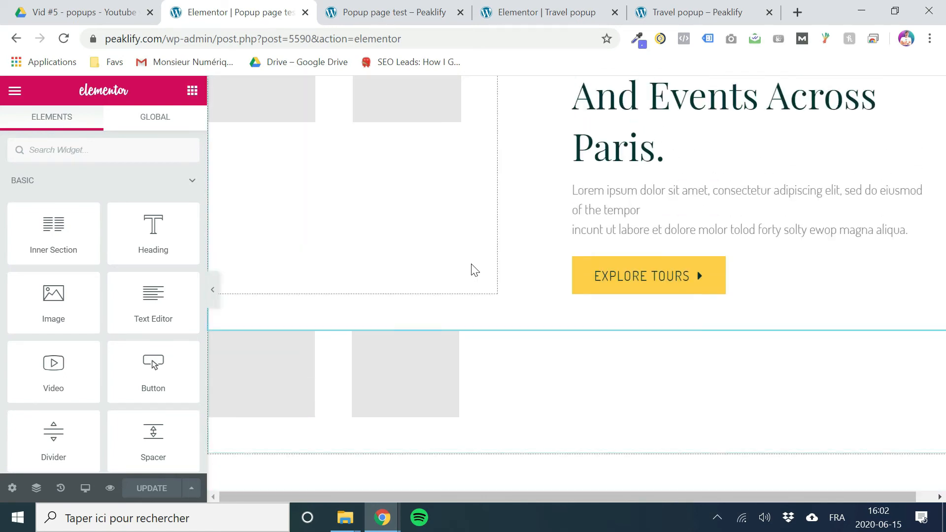
pyautogui.scroll(5, 474, 271)
pyautogui.scroll(3, 473, 270)
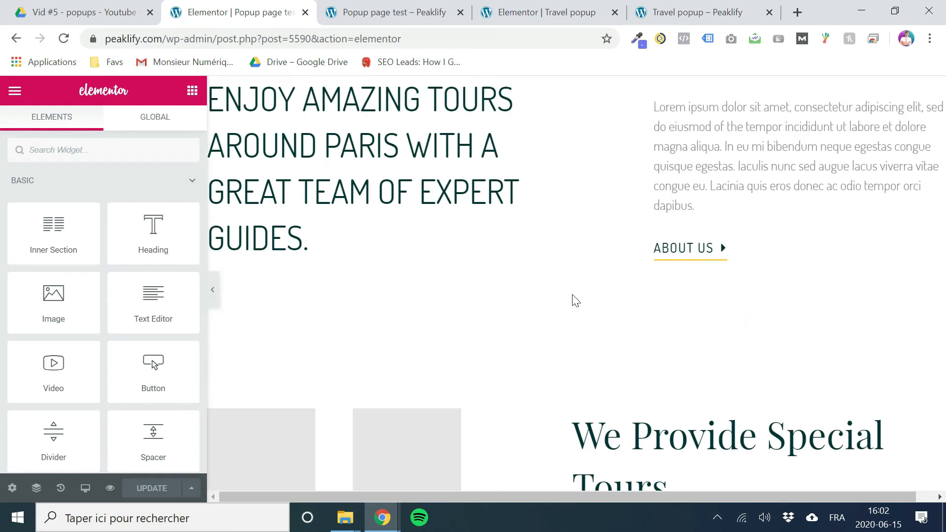
pyautogui.rightClick(665, 249)
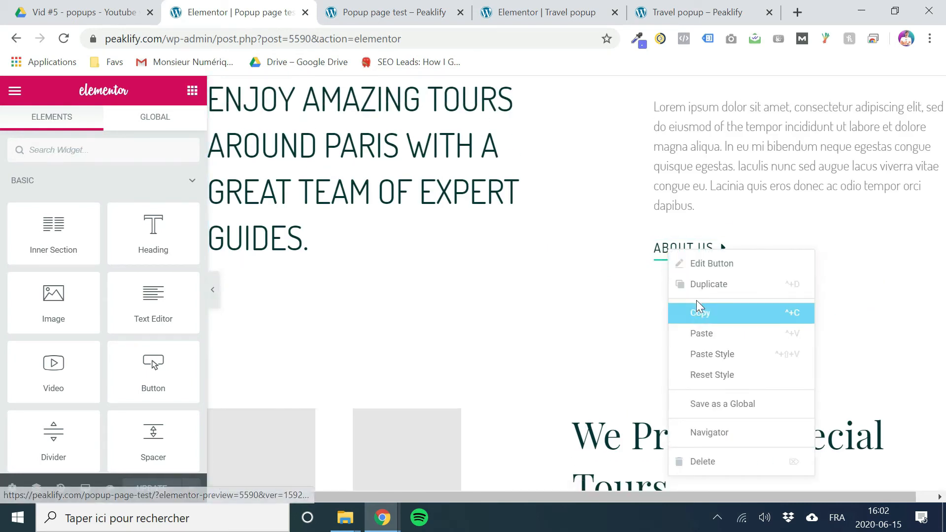
pyautogui.click(700, 315)
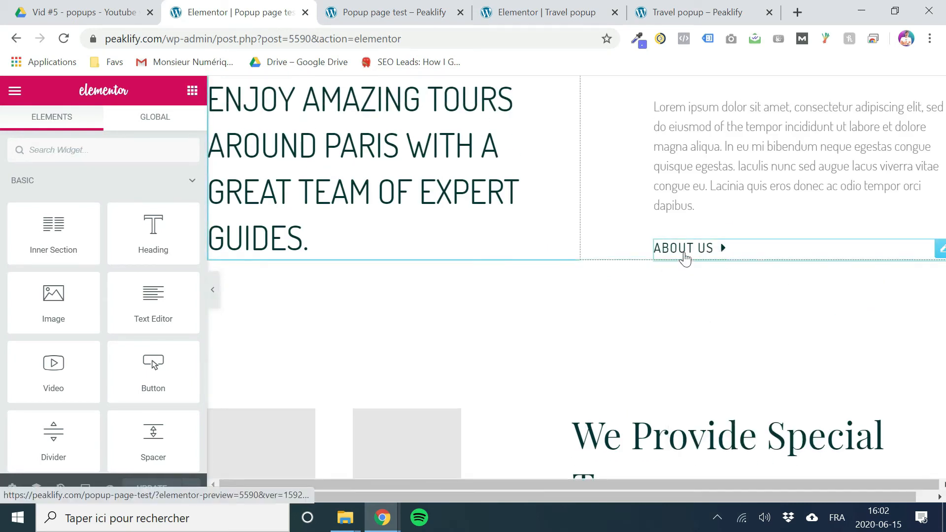
# Step: Paste the copied button directly below the Explore More Tours button in the dark green section
pyautogui.scroll(-15, 622, 289)
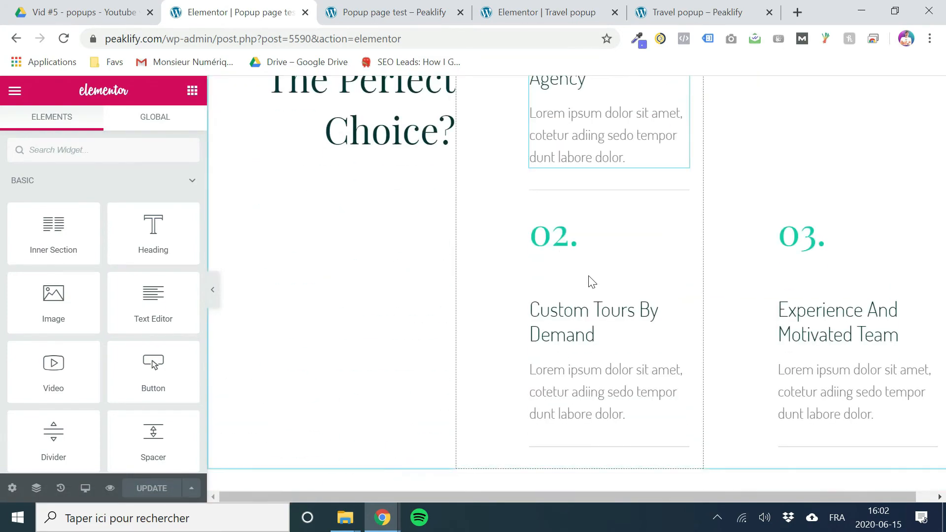
pyautogui.scroll(-10, 589, 278)
pyautogui.scroll(3, 589, 277)
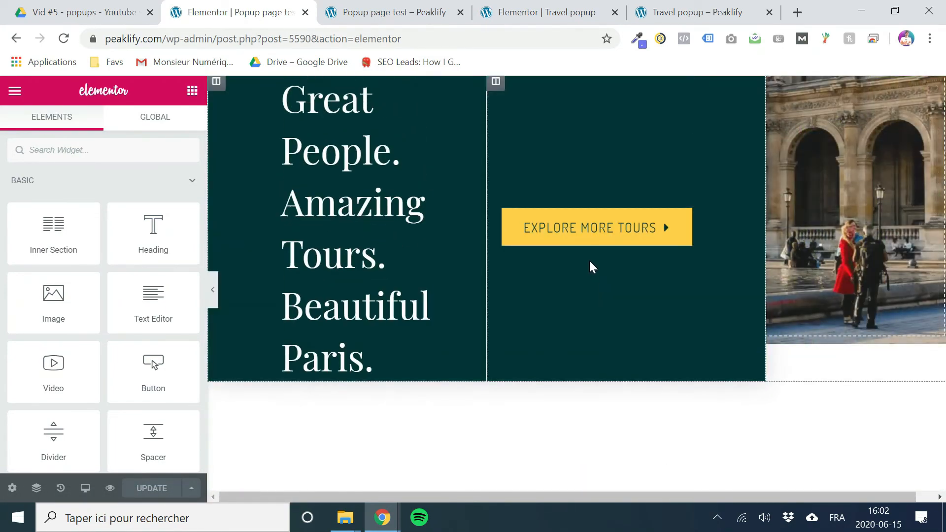
pyautogui.rightClick(561, 231)
pyautogui.click(603, 313)
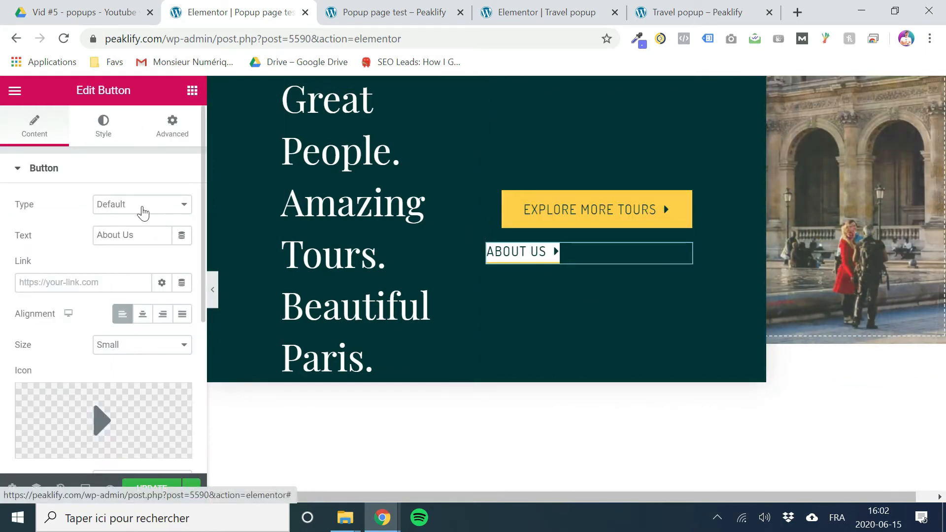
# Step: Make the copied About Us button's background fully transparent and set its text color to #fff
pyautogui.click(104, 127)
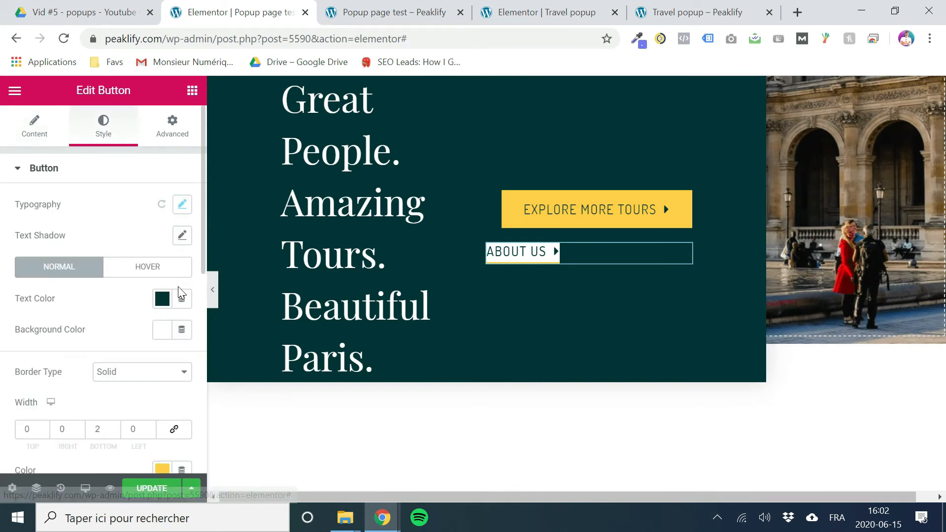
pyautogui.click(161, 305)
pyautogui.moveTo(251, 374); pyautogui.dragTo(143, 374)
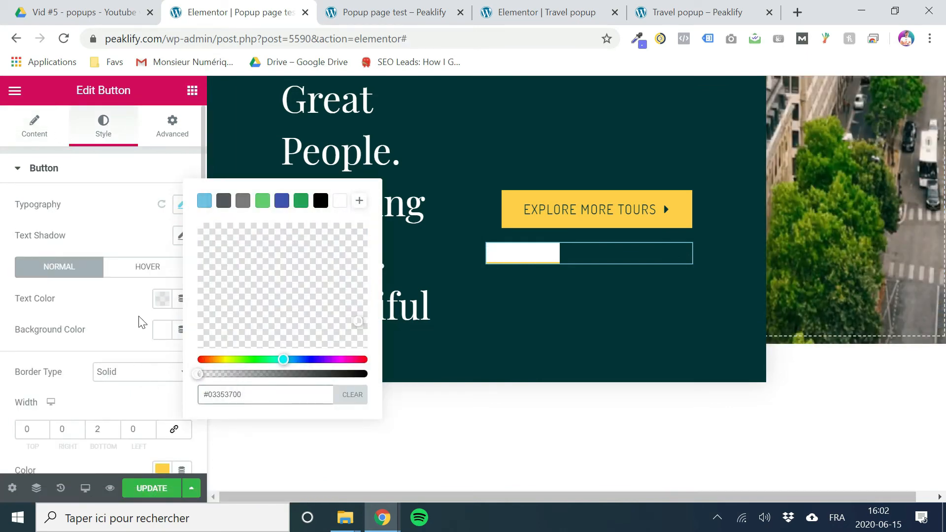
pyautogui.click(161, 330)
pyautogui.click(161, 330)
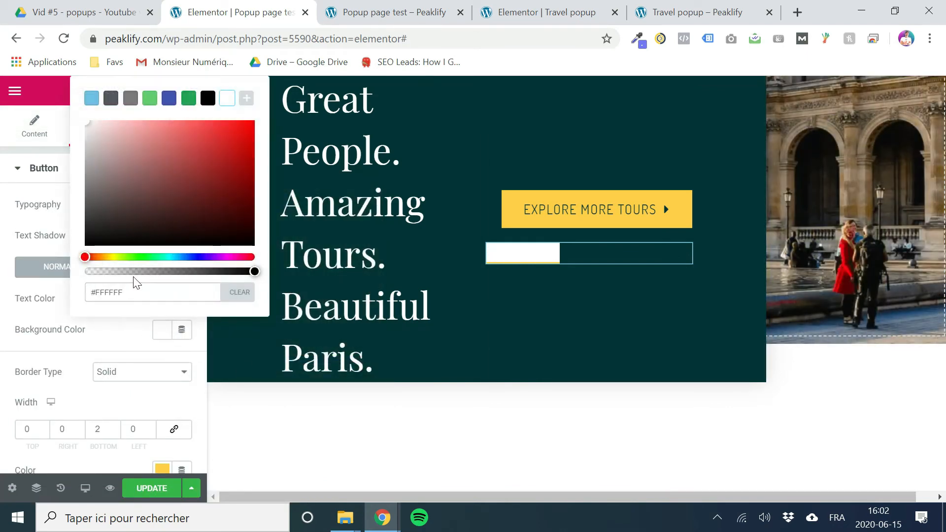
pyautogui.moveTo(137, 271); pyautogui.dragTo(84, 271)
pyautogui.click(163, 299)
pyautogui.click(162, 298)
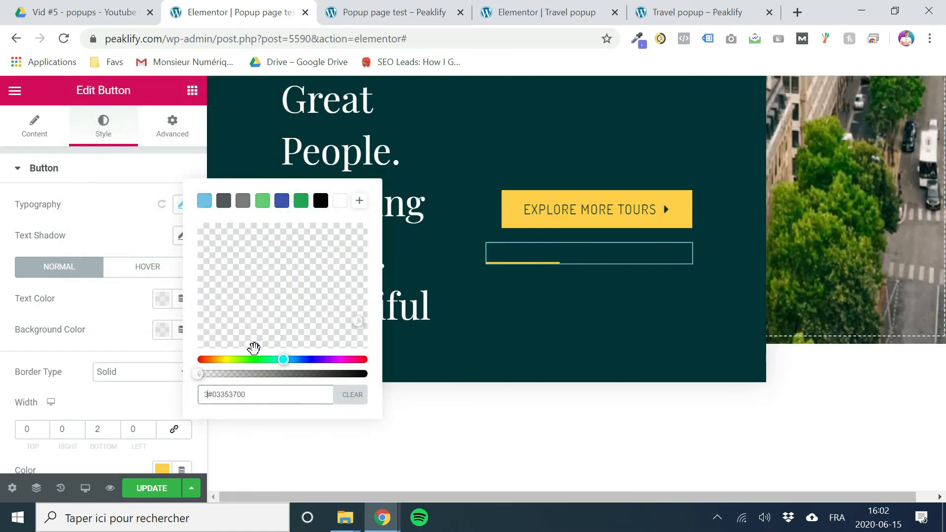
pyautogui.write('#fff')
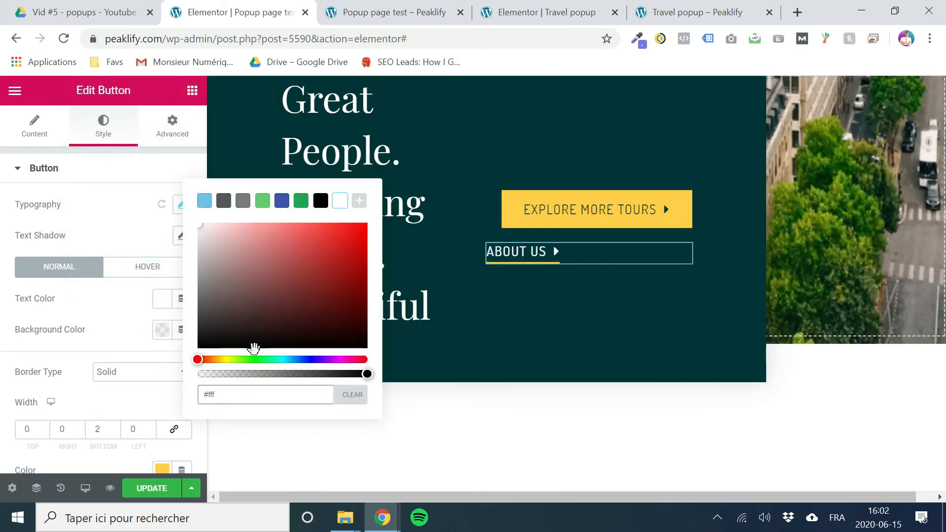
pyautogui.click(91, 312)
# Step: Center-align the Explore More Tours button and the About Us button below it
pyautogui.scroll(-2, 165, 338)
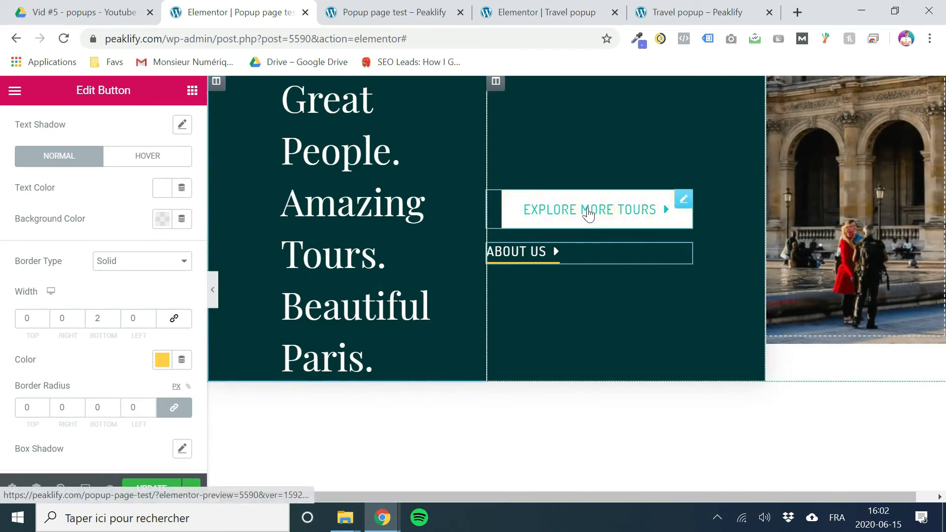
pyautogui.scroll(-4, 112, 244)
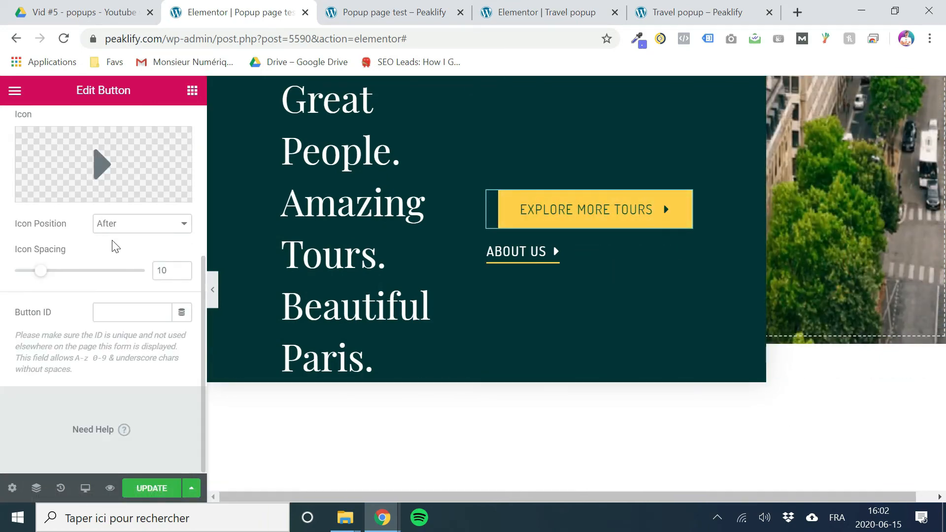
pyautogui.scroll(4, 114, 249)
pyautogui.click(143, 314)
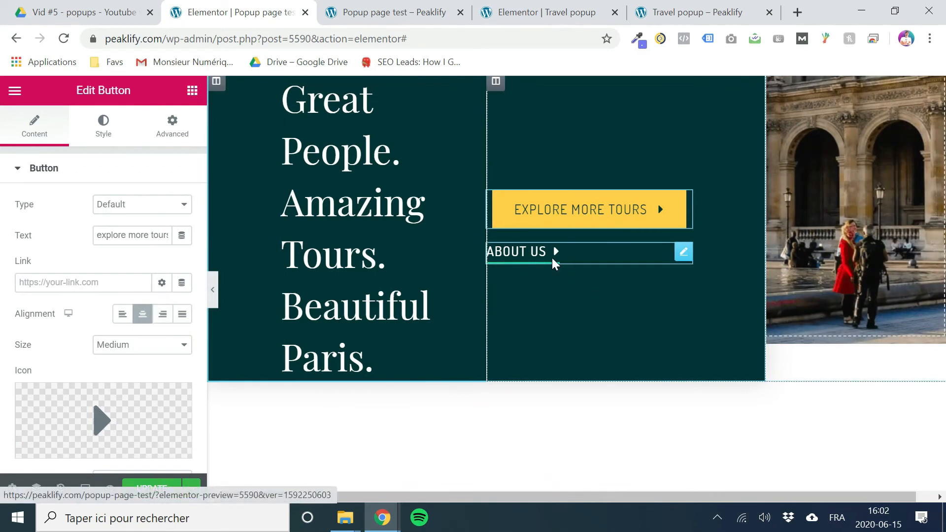
pyautogui.click(104, 127)
pyautogui.click(35, 129)
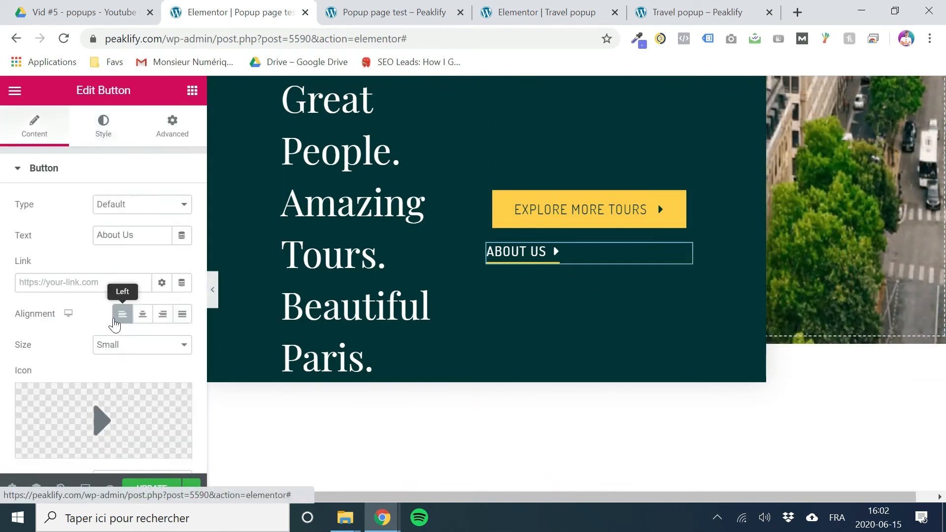
pyautogui.scroll(-2, 143, 214)
pyautogui.click(143, 210)
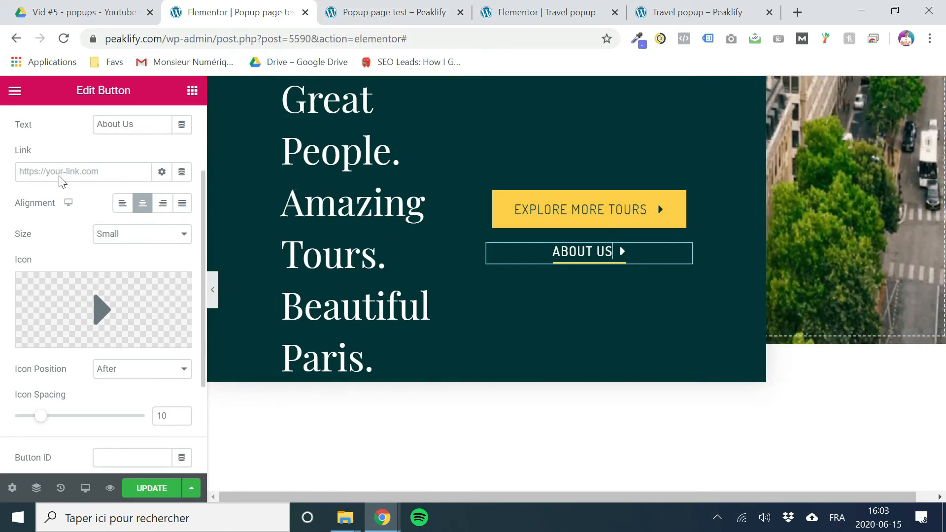
# Step: Replace the About Us button's text with "I'm Feeling lucky"
pyautogui.scroll(3, 69, 175)
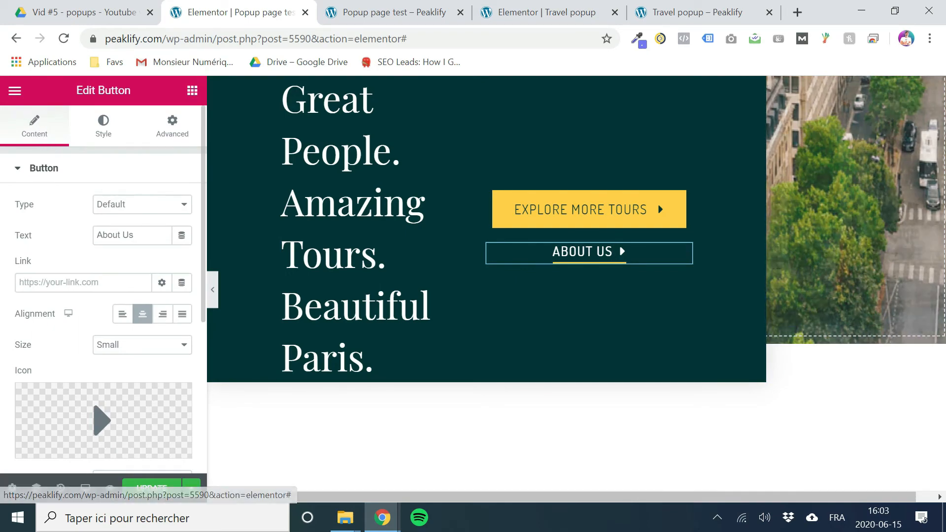
pyautogui.moveTo(134, 235); pyautogui.dragTo(102, 235)
pyautogui.press('BackSpace')
pyautogui.press('BackSpace')
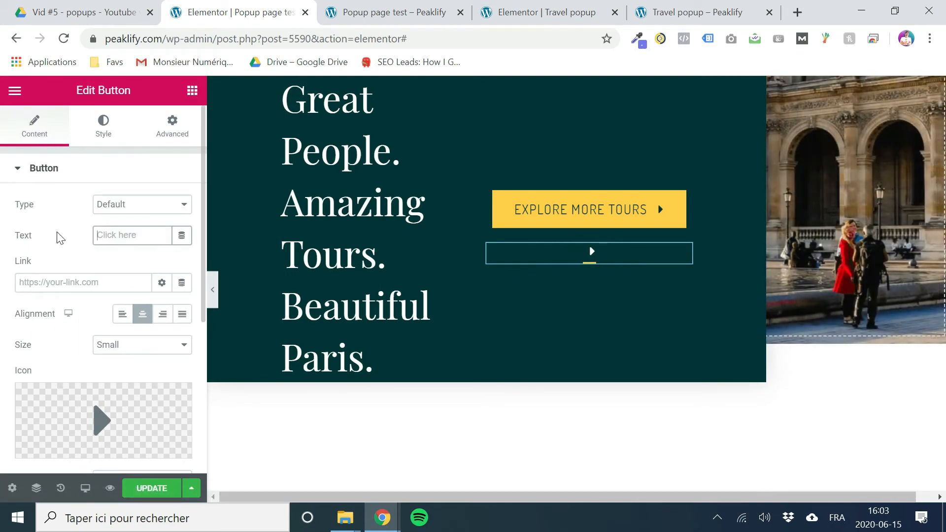
pyautogui.write("I'm Feelin")
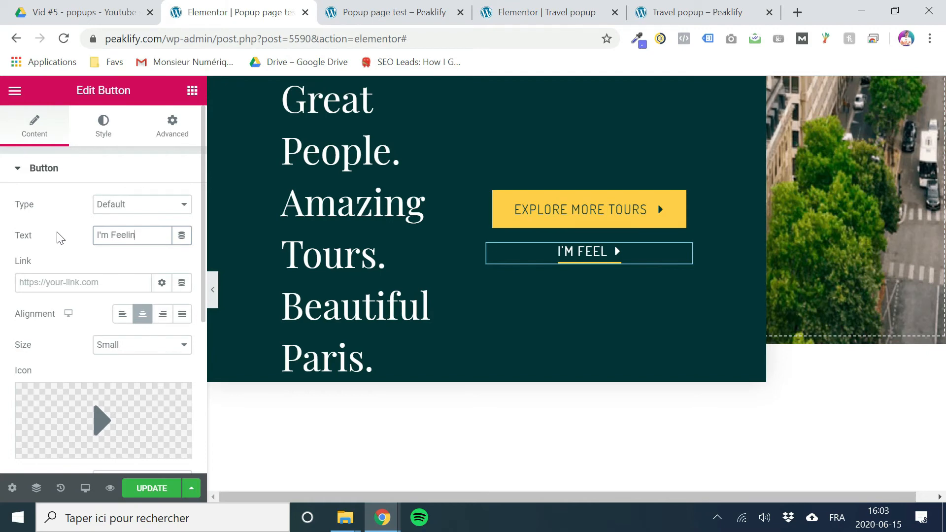
pyautogui.write('g lucky')
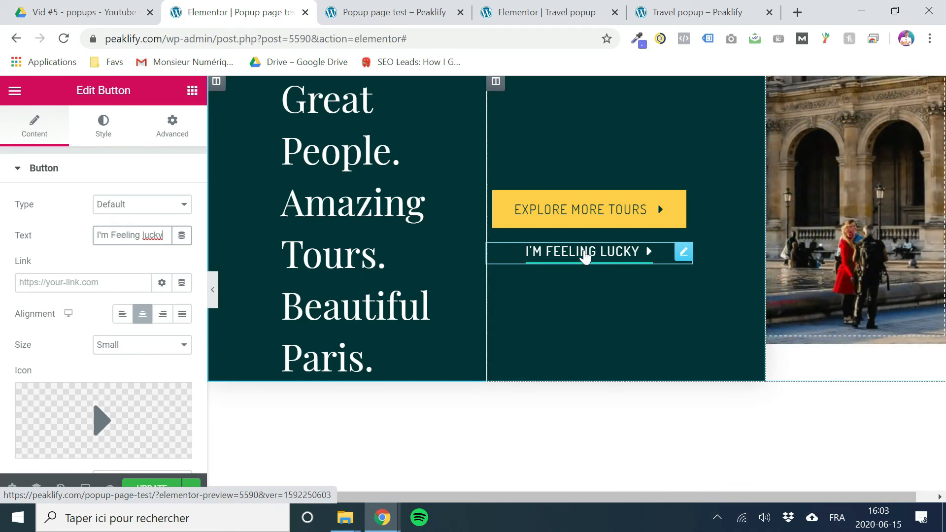
# Step: Give the I'm Feeling lucky button a dynamic Popup link with the Open Popup action
pyautogui.click(391, 7)
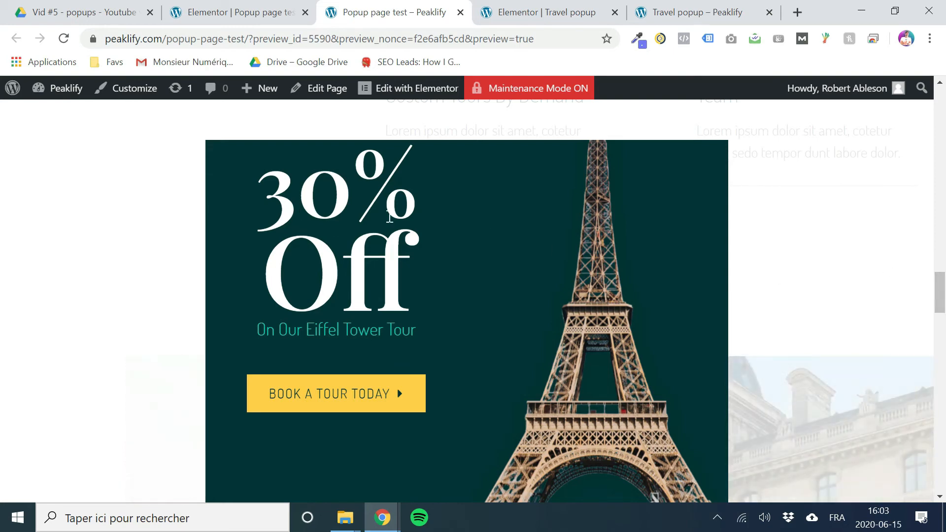
pyautogui.click(234, 14)
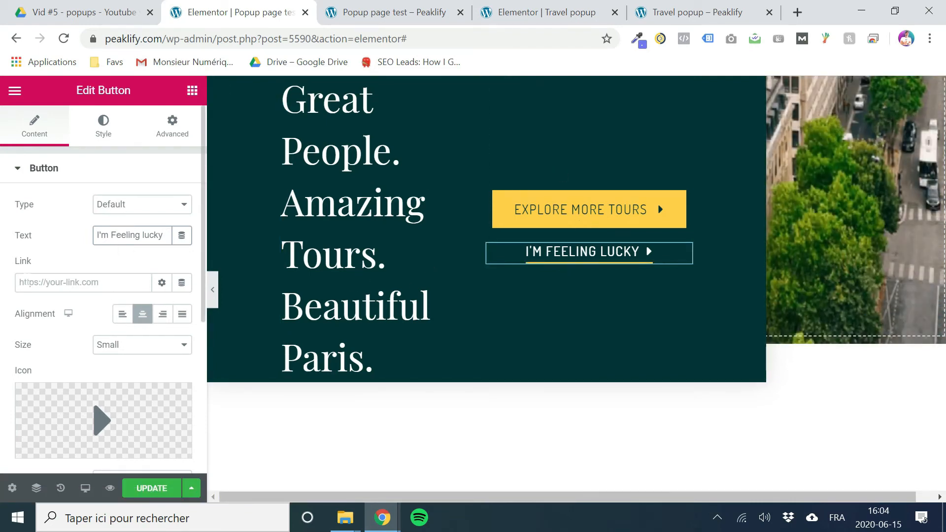
pyautogui.click(20, 266)
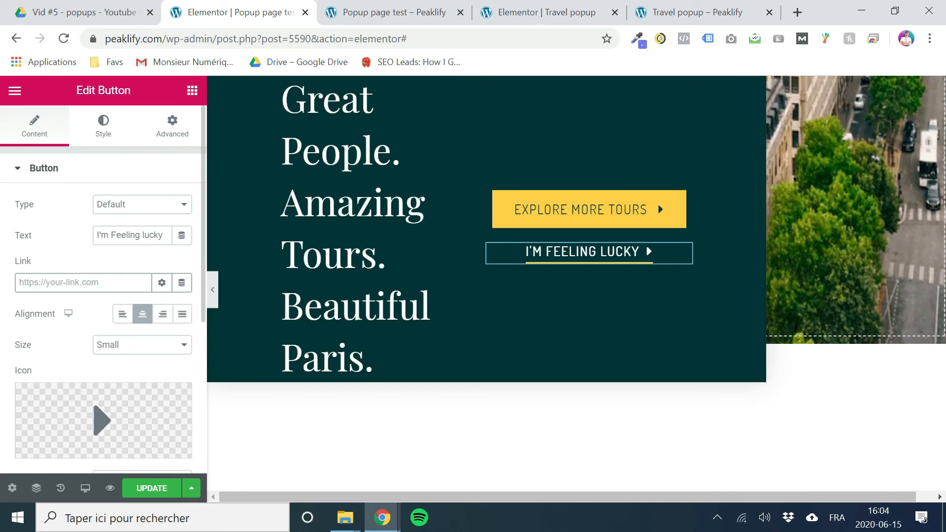
pyautogui.click(182, 284)
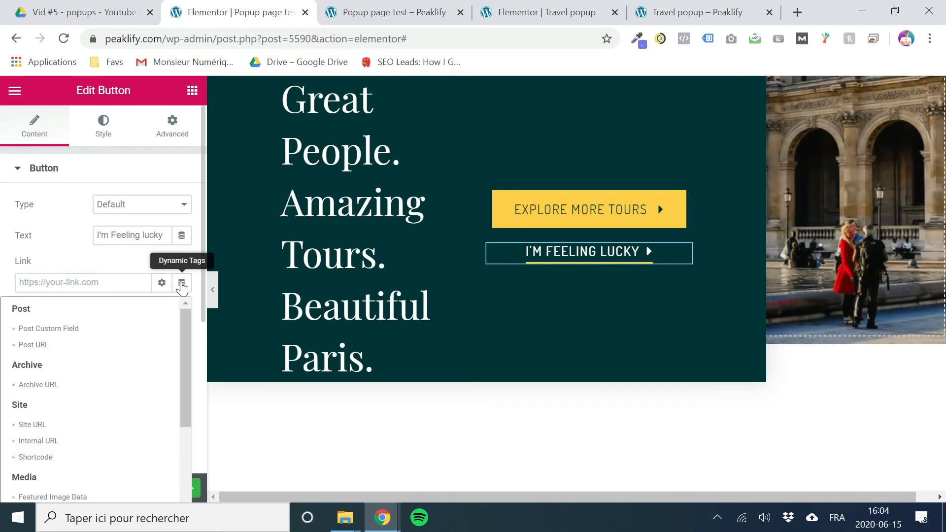
pyautogui.scroll(-3, 68, 427)
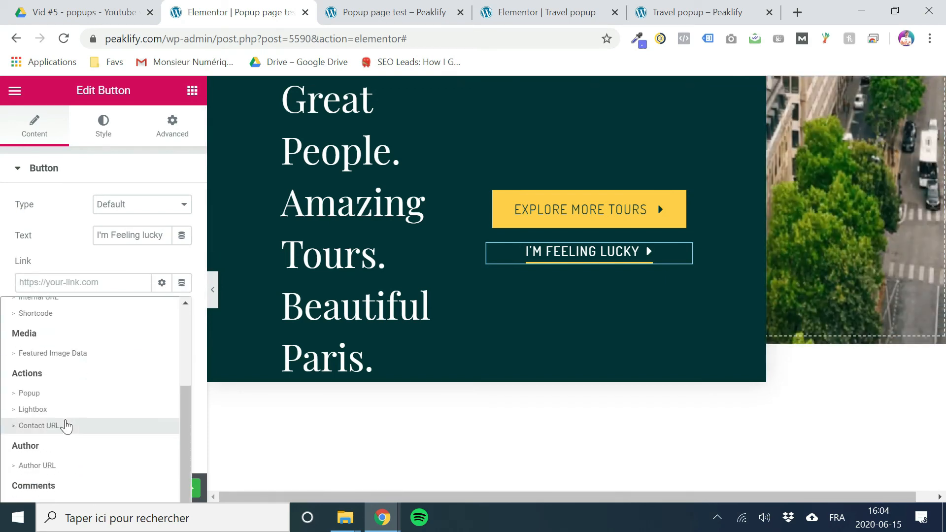
pyautogui.click(59, 394)
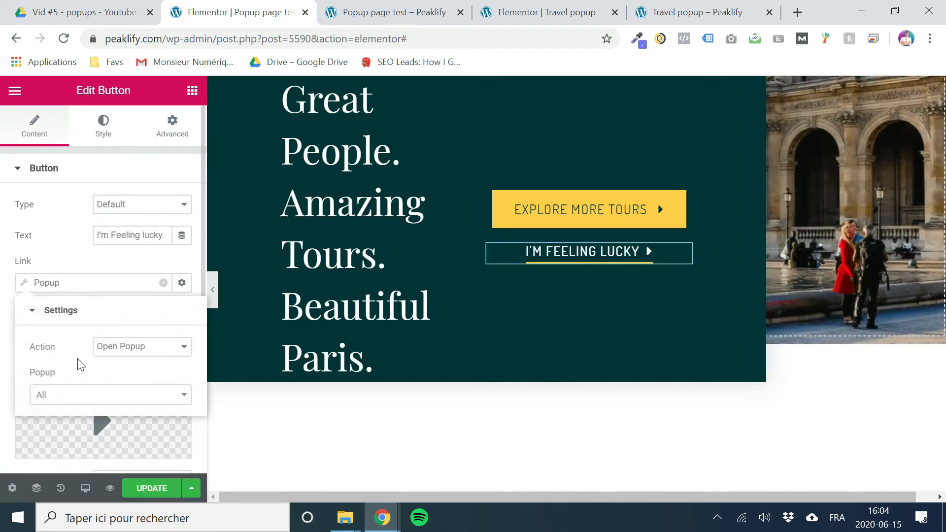
pyautogui.click(117, 350)
pyautogui.click(116, 350)
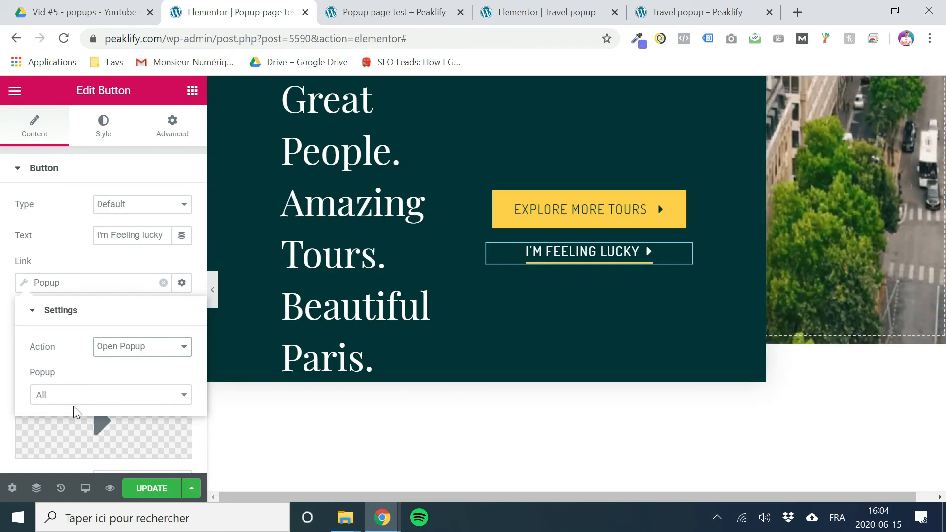
pyautogui.click(71, 401)
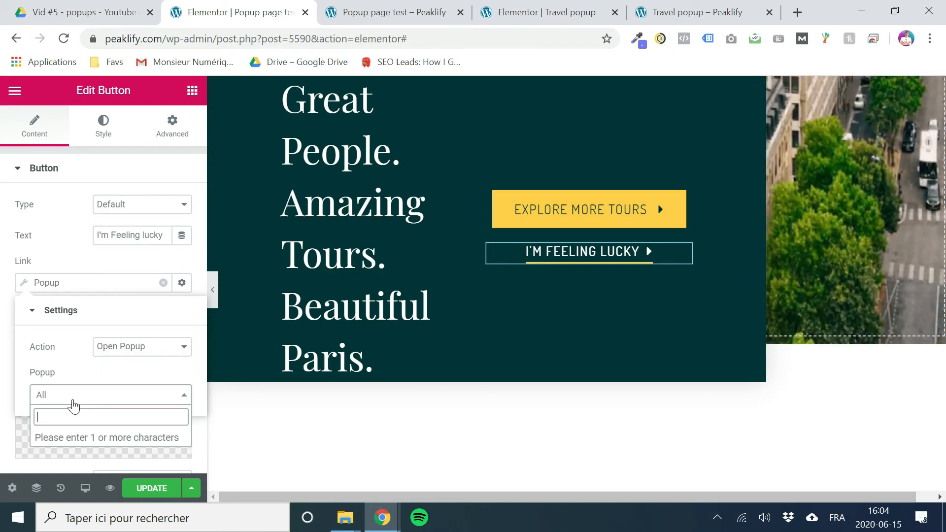
# Step: Choose Travel popup (Template) as the popup the button opens, and update the page
pyautogui.click(399, 18)
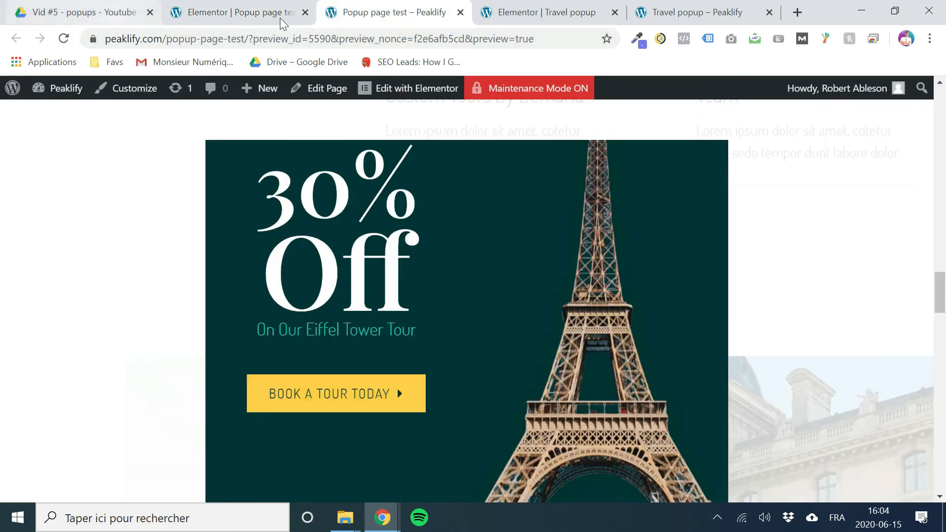
pyautogui.click(529, 20)
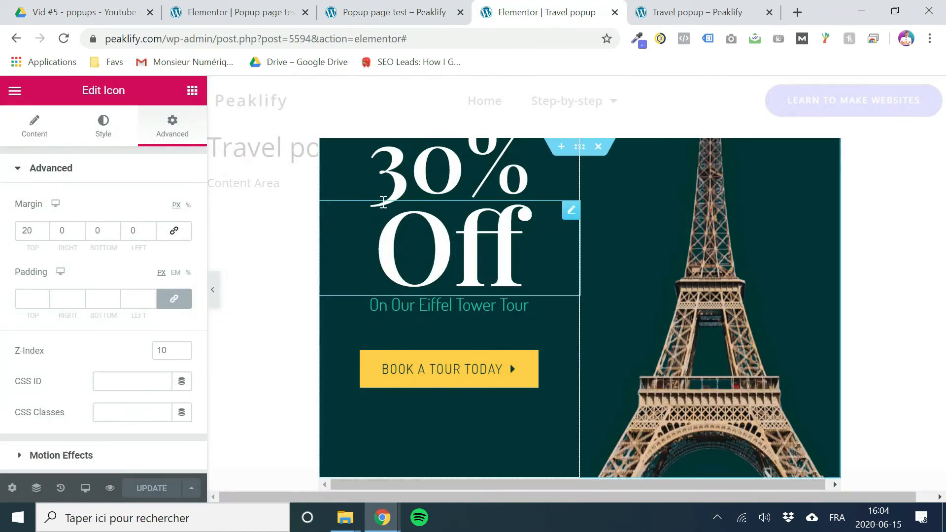
pyautogui.click(400, 20)
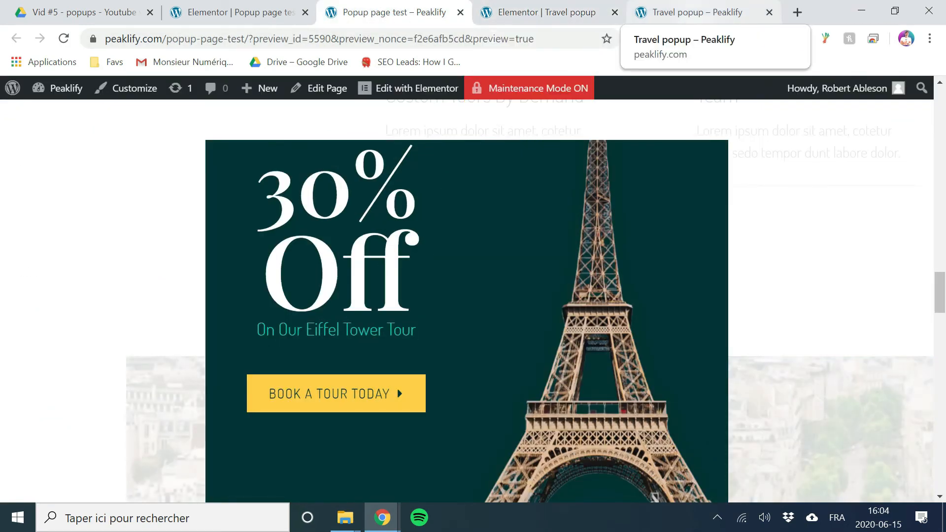
pyautogui.click(232, 17)
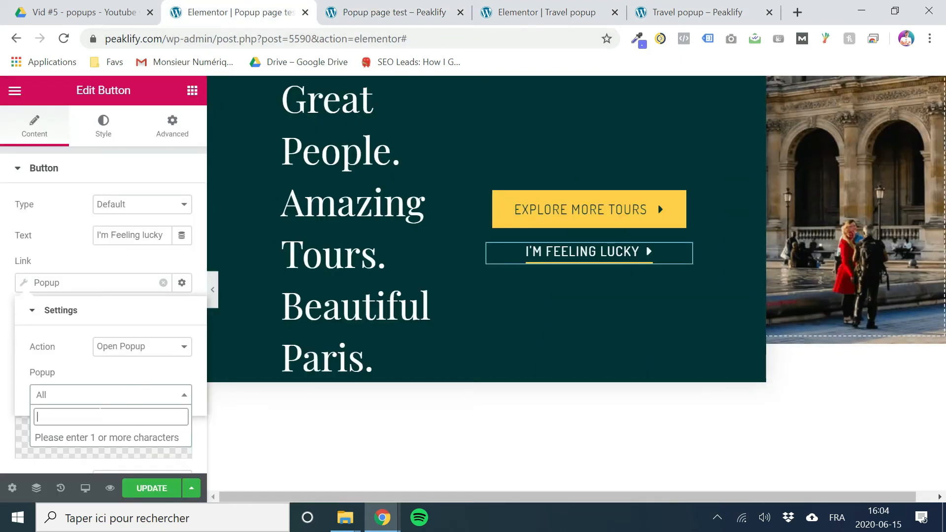
pyautogui.write('travel p')
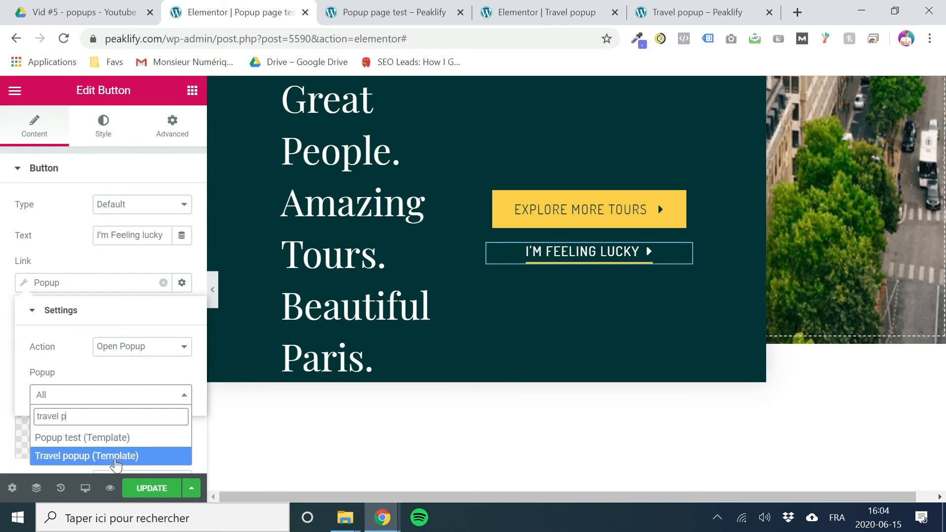
pyautogui.click(64, 459)
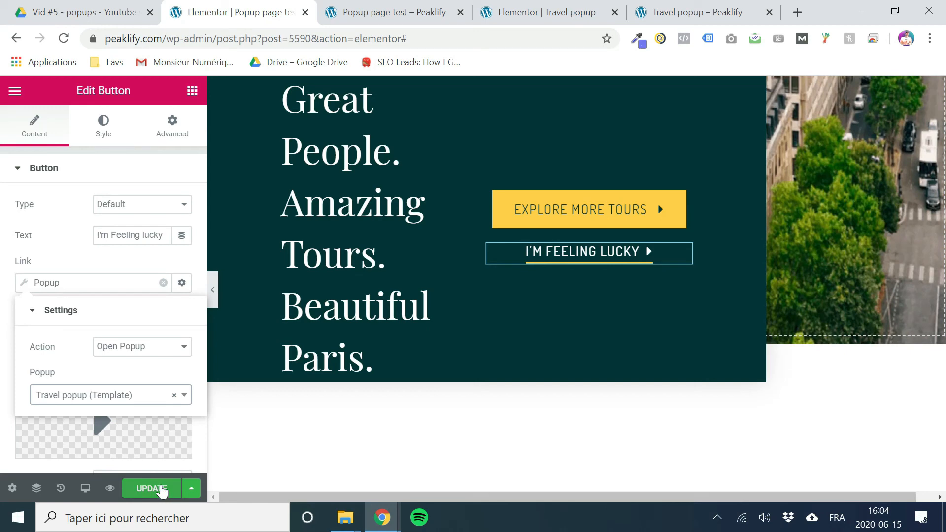
pyautogui.click(156, 489)
pyautogui.click(154, 489)
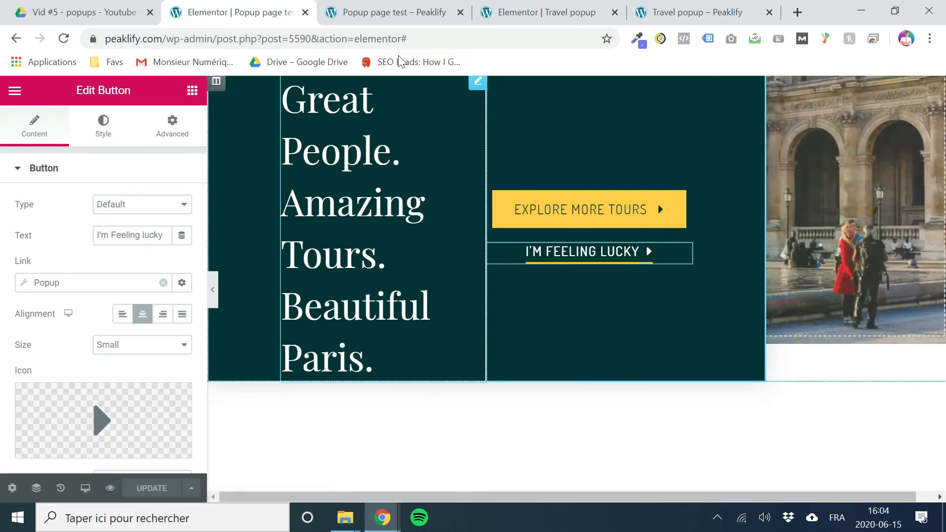
# Step: Test the scroll trigger on the Popup page test preview by scrolling until the travel popup opens, and dismiss the popup
pyautogui.click(382, 18)
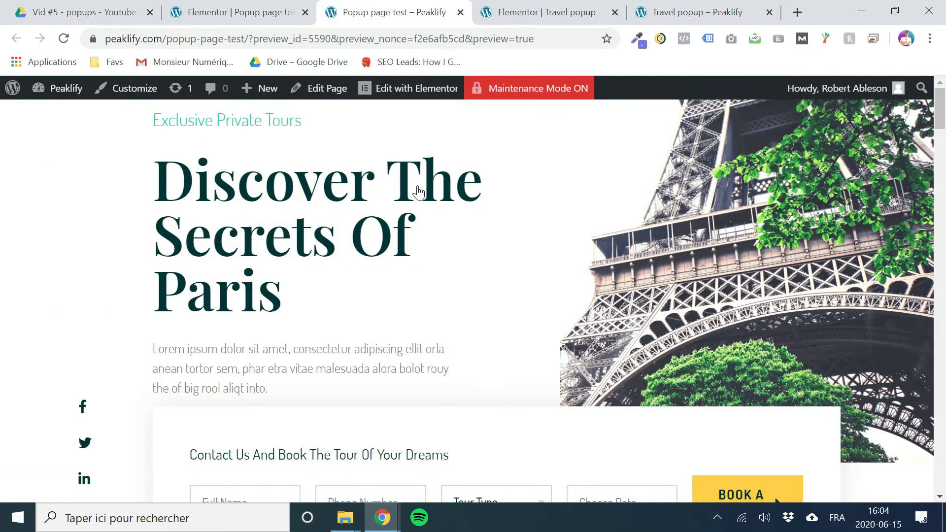
pyautogui.scroll(-15, 438, 238)
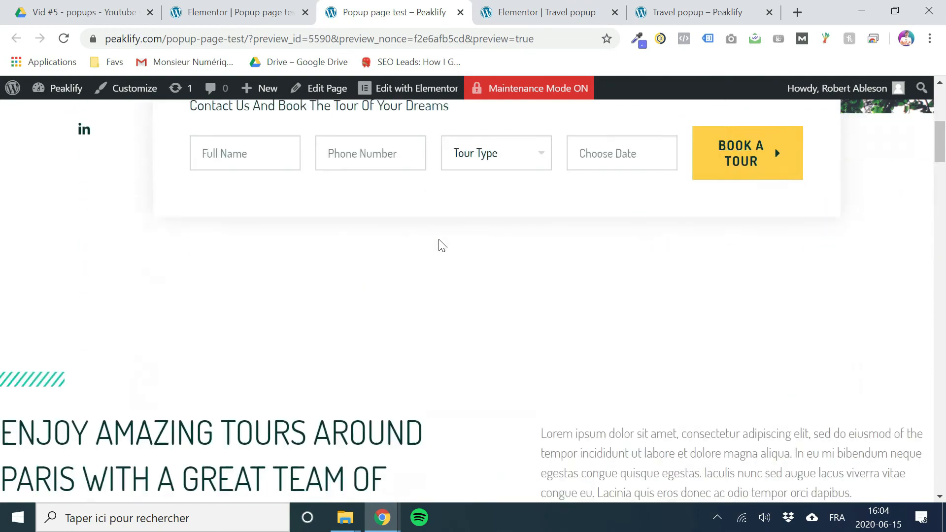
pyautogui.scroll(-15, 440, 244)
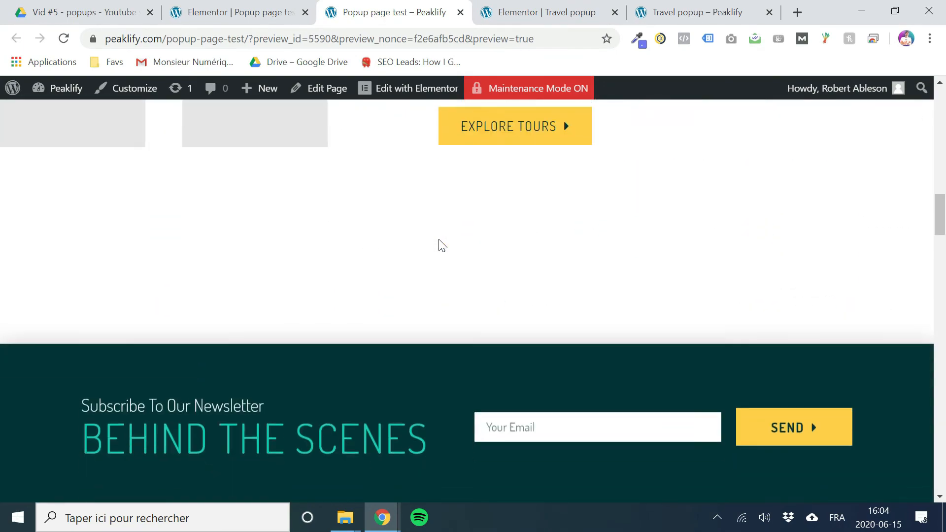
pyautogui.scroll(-8, 442, 244)
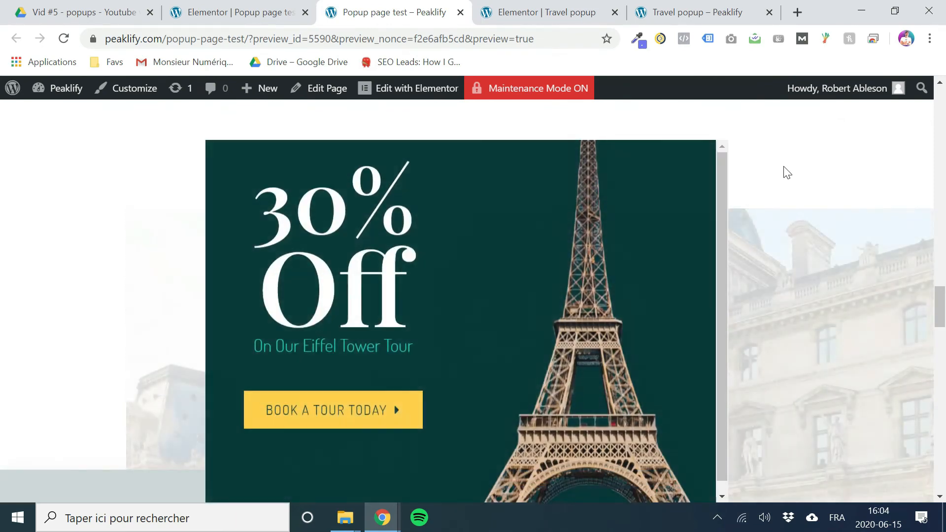
pyautogui.click(766, 173)
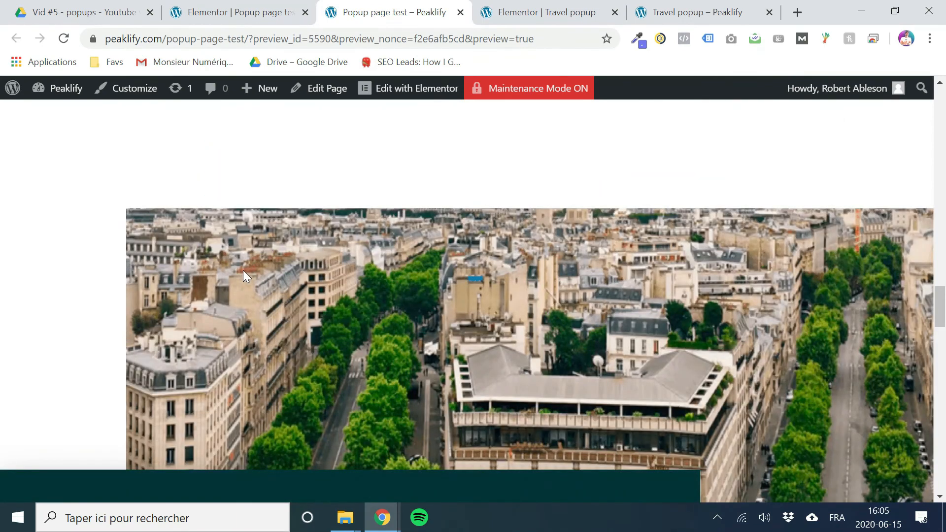
# Step: Test the I'm Feeling lucky button on the previewed page, dismiss the popup it opens, and return to the page's beginning
pyautogui.scroll(-9, 421, 205)
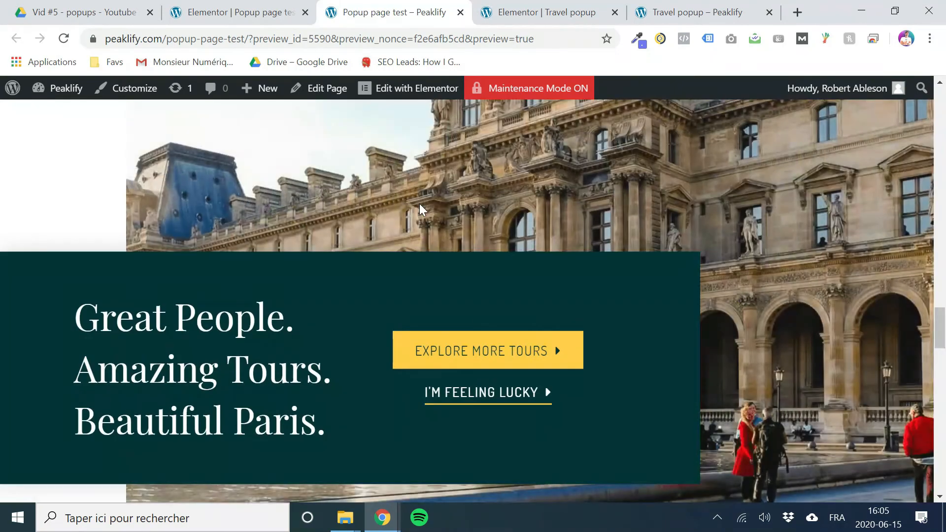
pyautogui.scroll(-8, 419, 203)
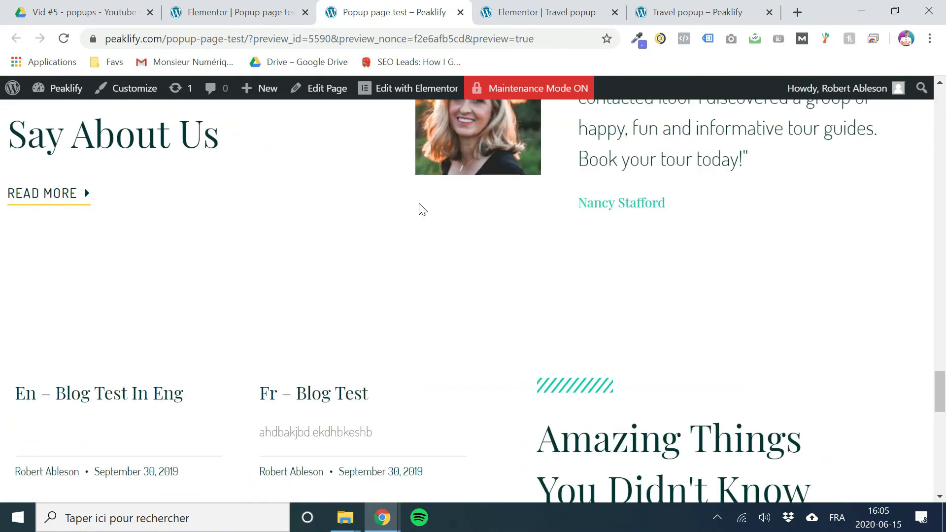
pyautogui.scroll(10, 418, 202)
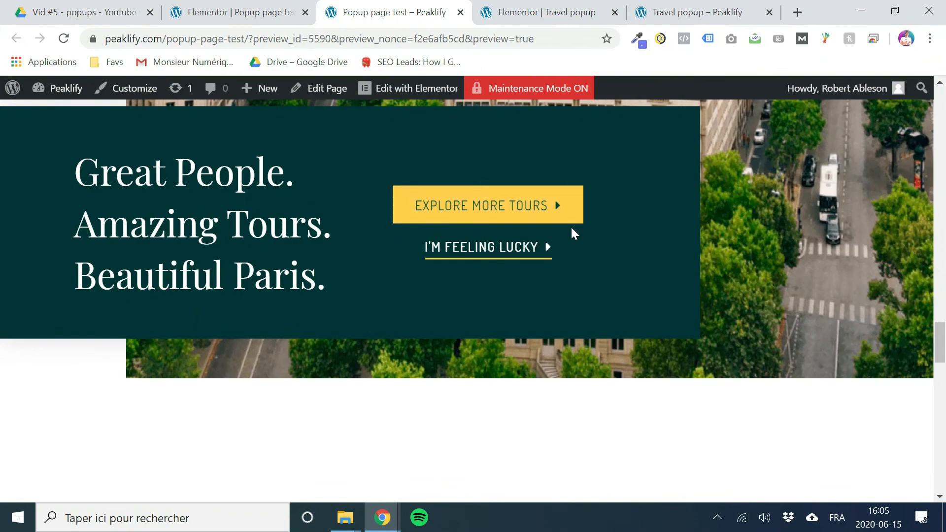
pyautogui.click(482, 255)
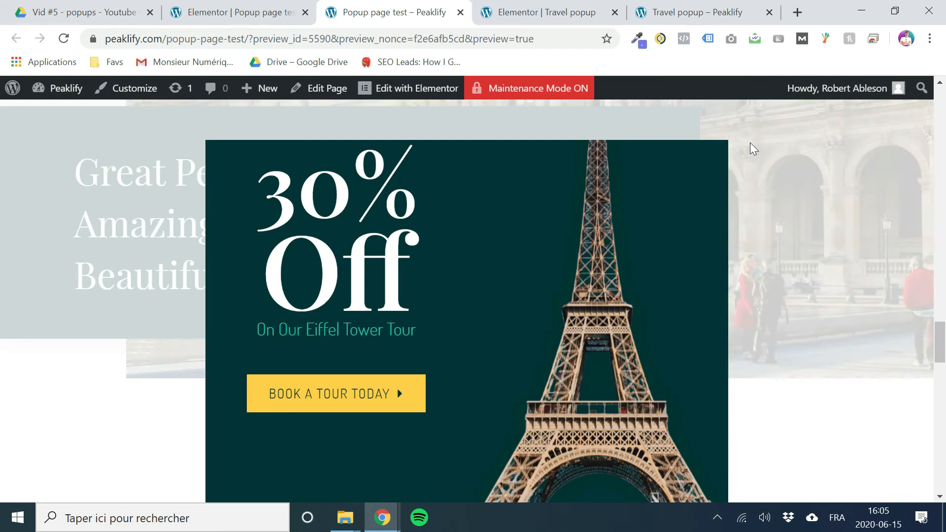
pyautogui.click(199, 14)
pyautogui.click(747, 210)
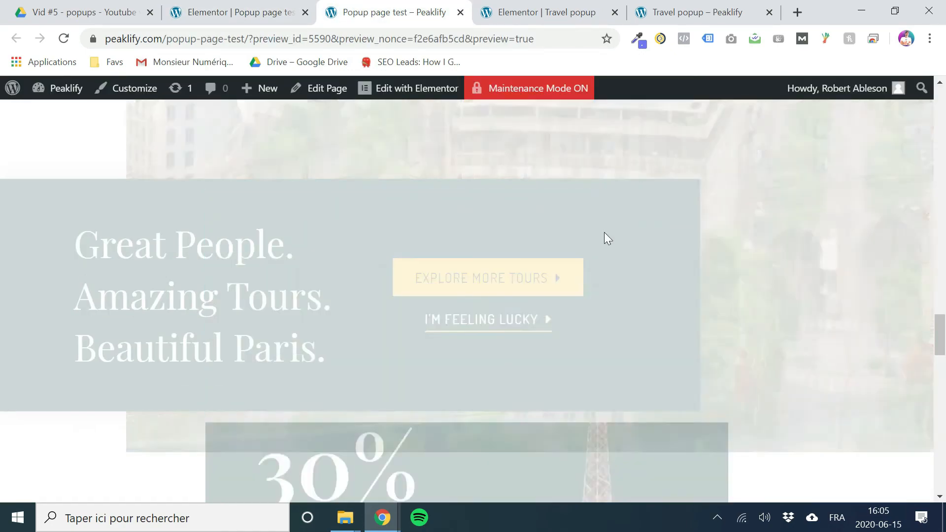
pyautogui.scroll(20, 525, 251)
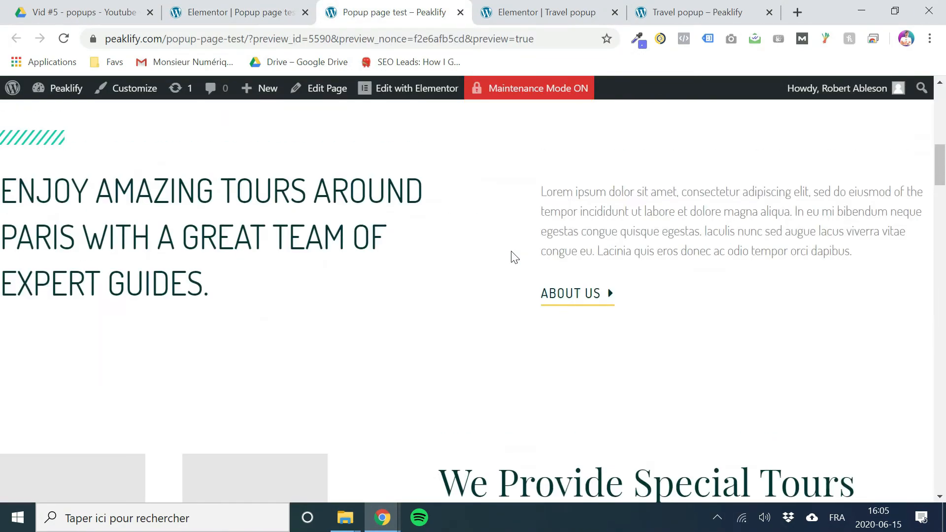
pyautogui.scroll(10, 503, 256)
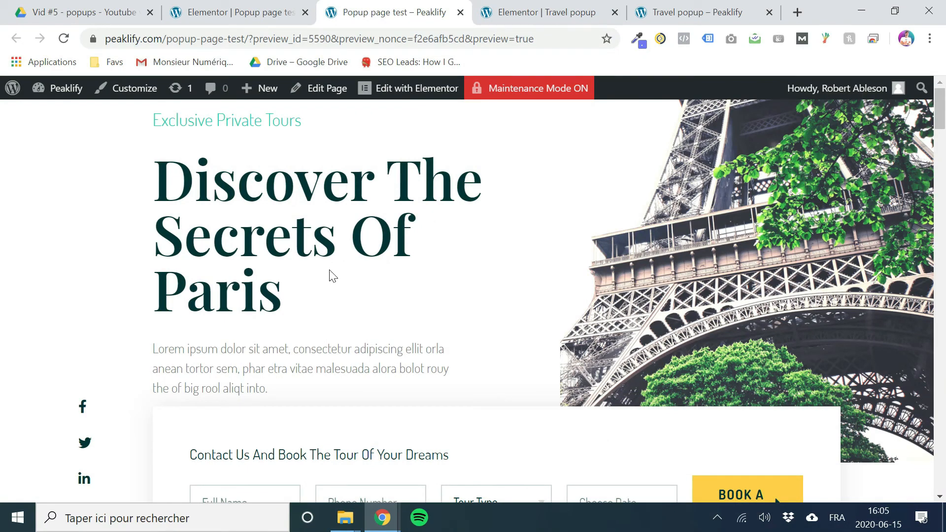
# Step: Review the Travel popup's display conditions and triggers in its publish settings, checking the target page against the preview
pyautogui.click(580, 12)
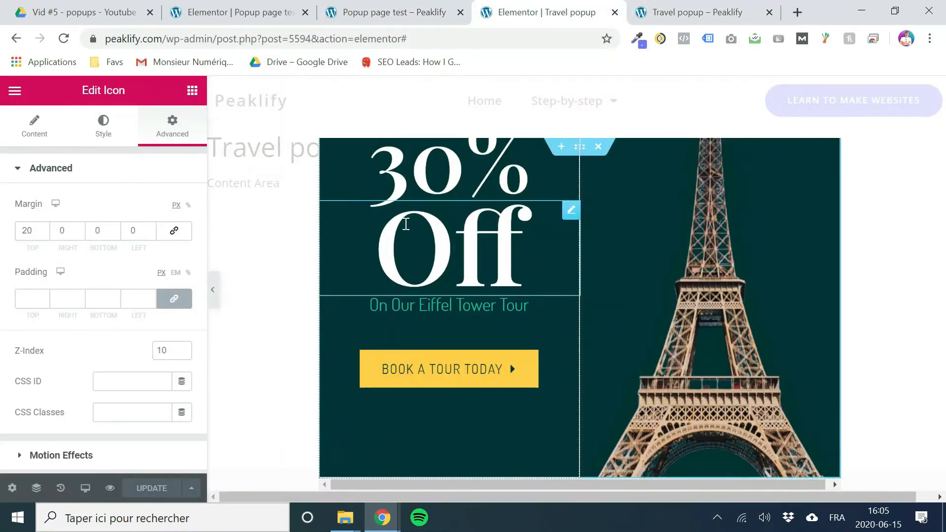
pyautogui.click(191, 488)
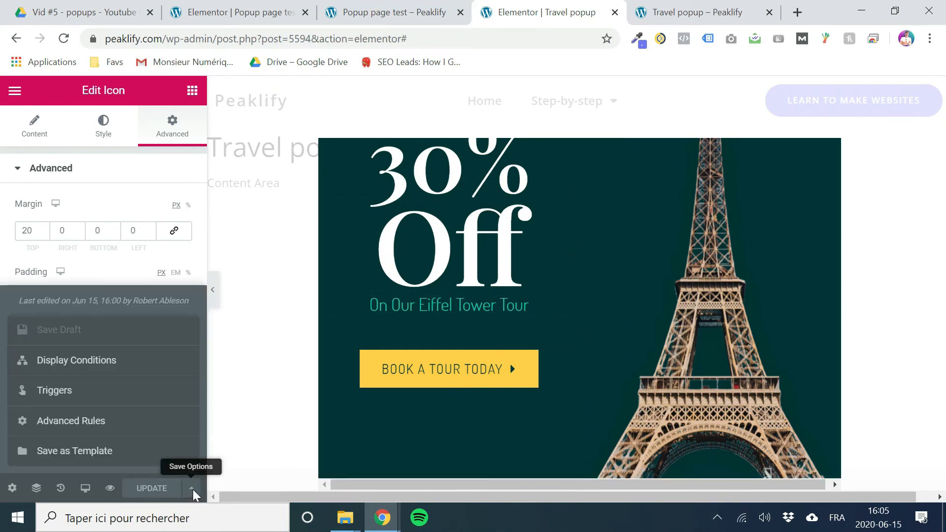
pyautogui.click(116, 363)
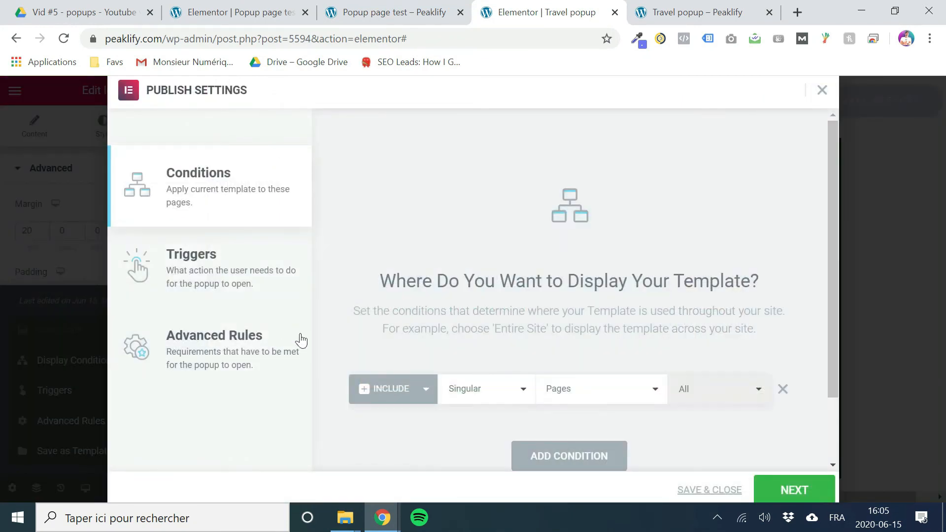
pyautogui.scroll(-1, 503, 367)
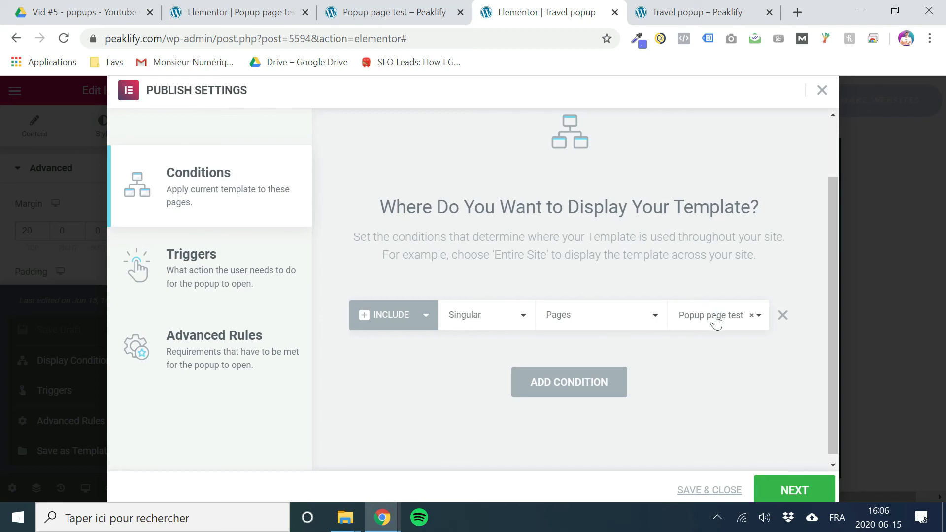
pyautogui.click(387, 16)
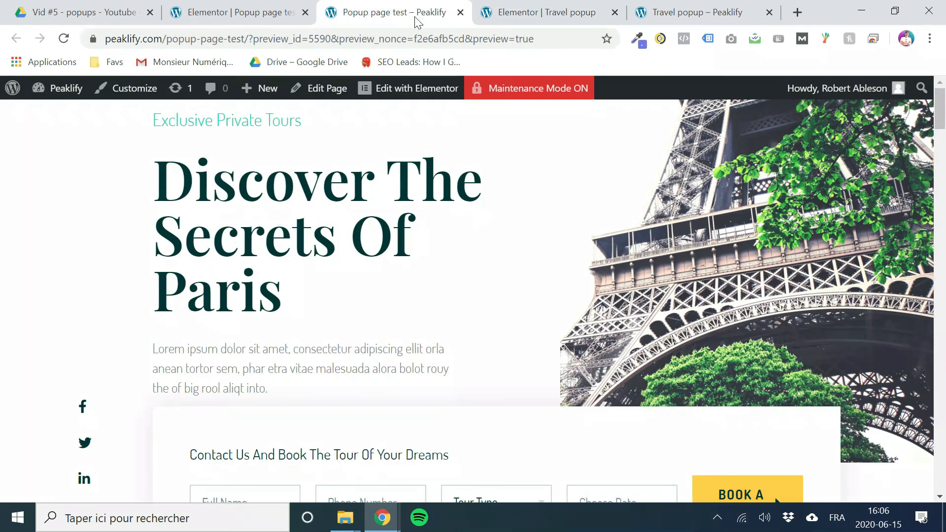
pyautogui.click(520, 17)
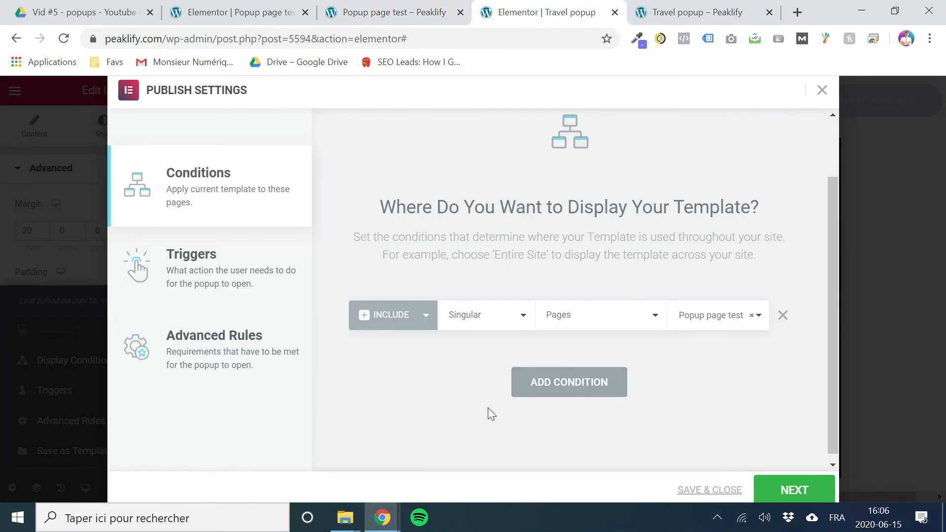
pyautogui.click(253, 294)
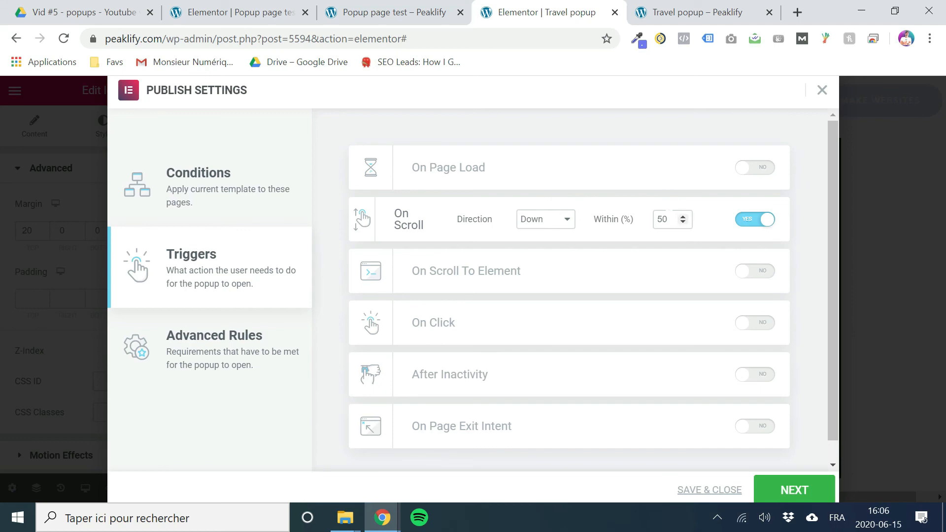
# Step: Inspect the popup link settings of the I'm Feeling lucky button in the page editor
pyautogui.click(284, 20)
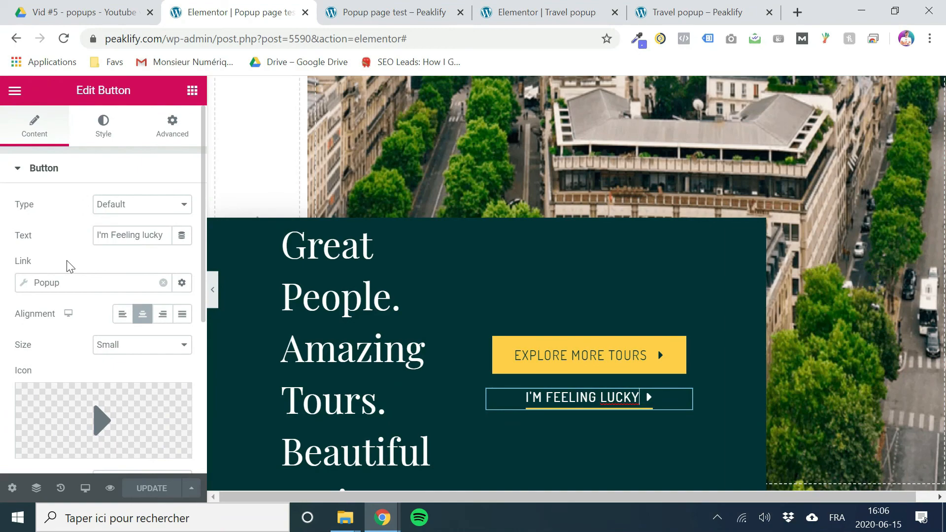
pyautogui.click(57, 284)
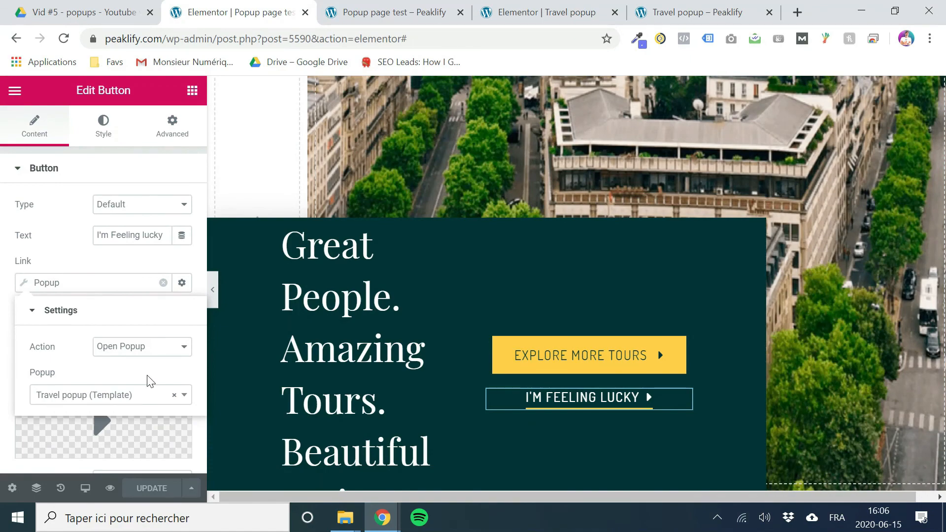
pyautogui.click(405, 19)
# Step: Review the Travel popup's conditions, triggers and advanced rules once more, and close the publish settings without saving
pyautogui.click(495, 16)
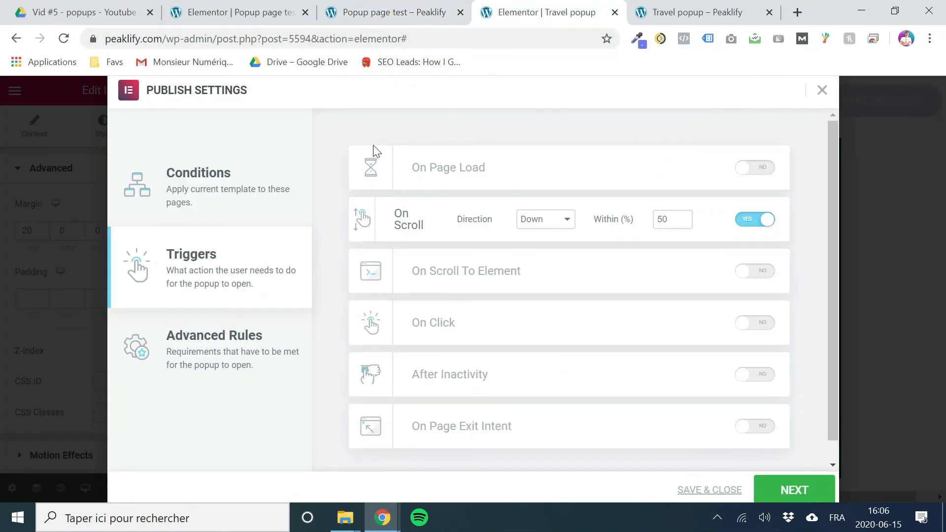
pyautogui.click(233, 187)
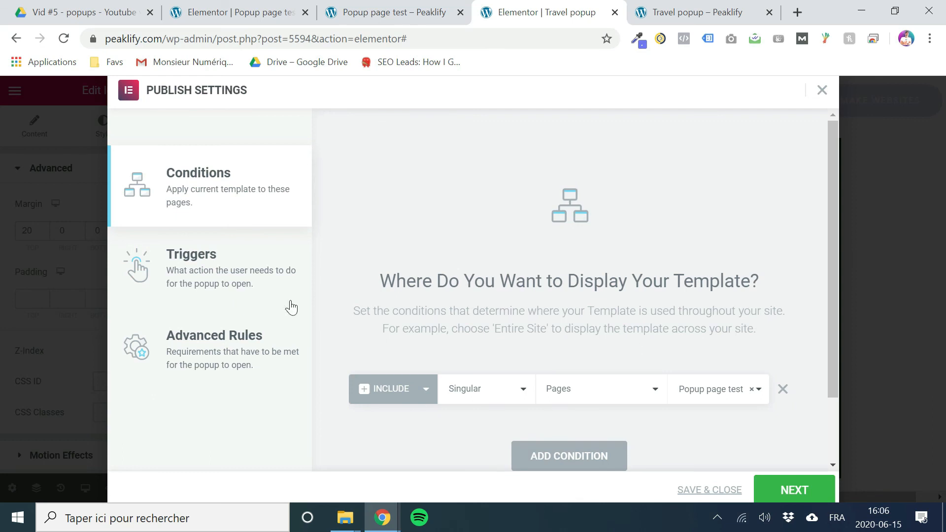
pyautogui.click(233, 270)
pyautogui.click(219, 349)
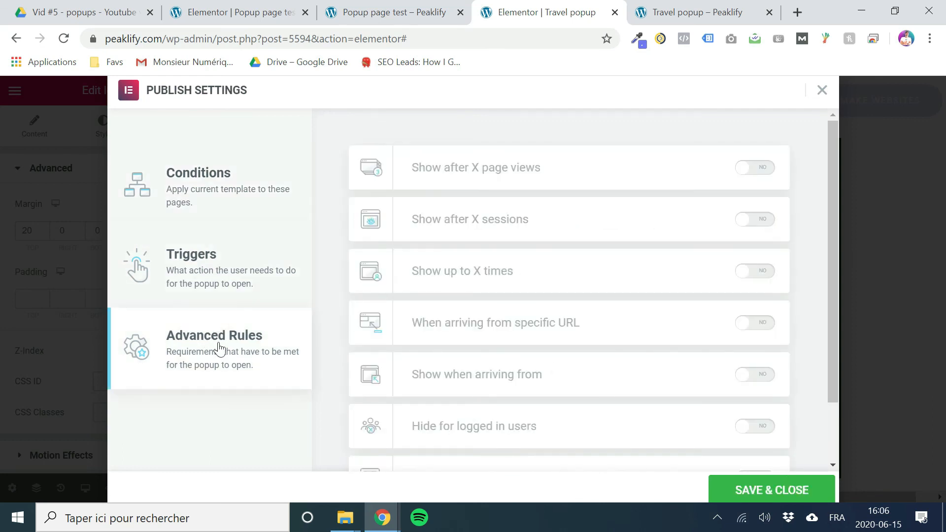
pyautogui.scroll(-2, 574, 276)
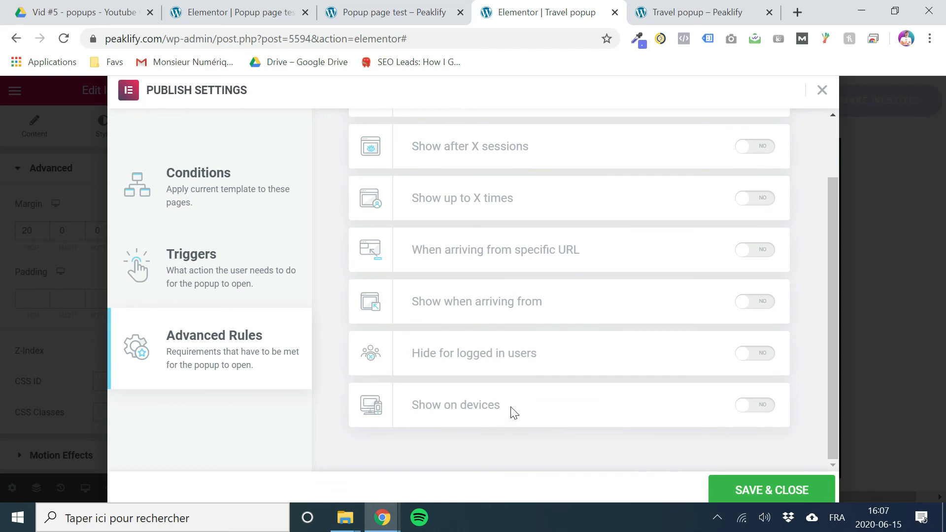
pyautogui.click(266, 281)
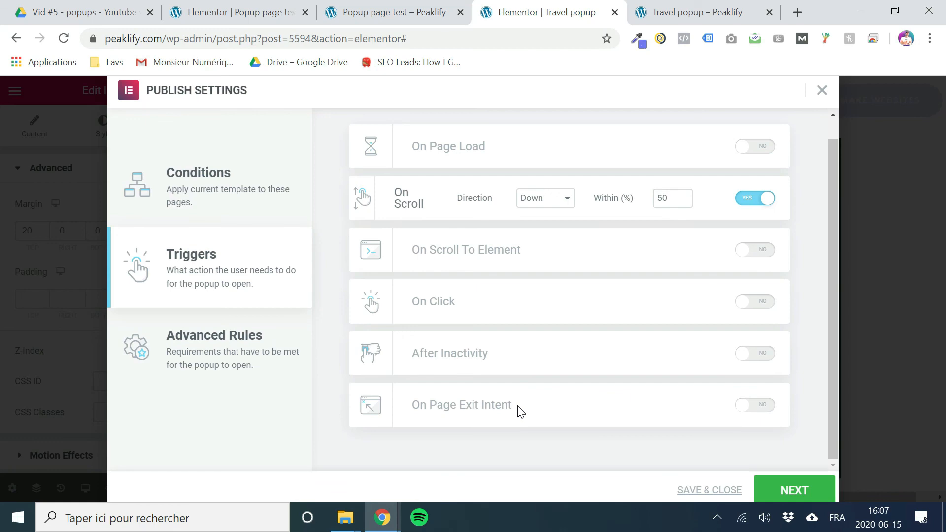
pyautogui.click(217, 202)
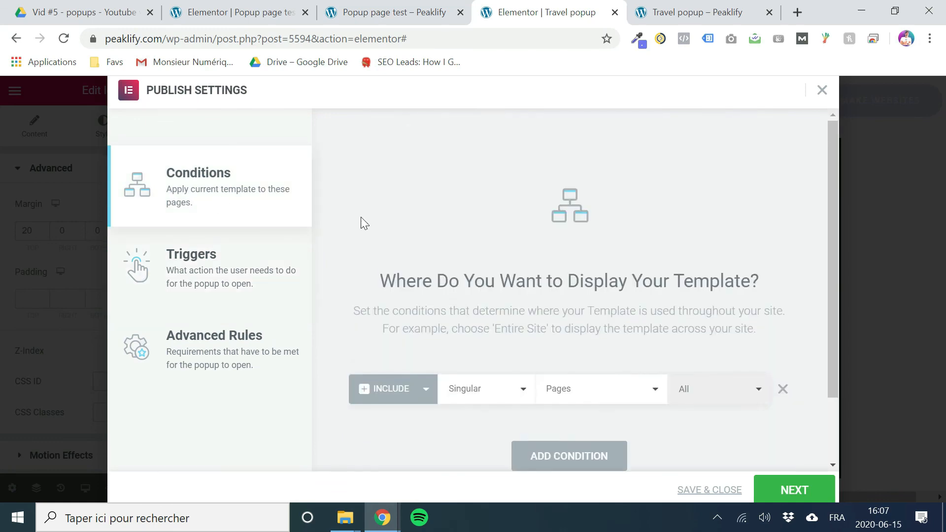
pyautogui.click(822, 91)
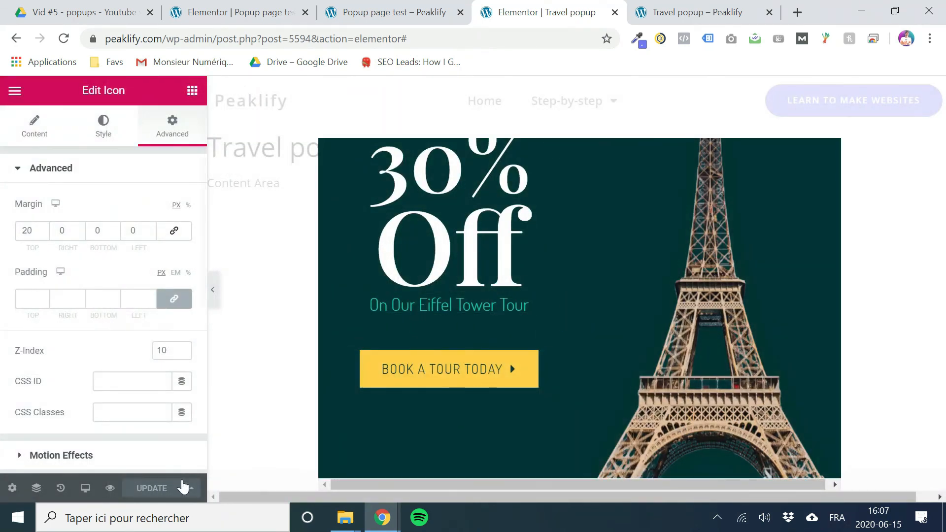